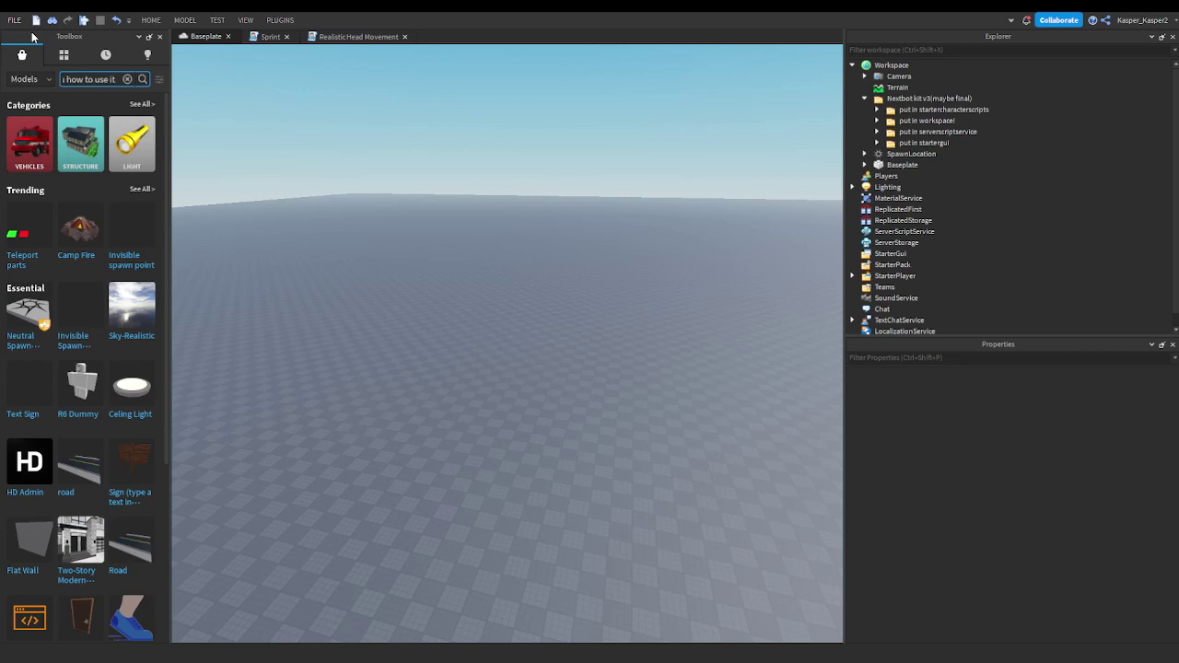
pyautogui.write('o')
pyautogui.write('r')
pyautogui.click(130, 79)
pyautogui.moveTo(608, 134); pyautogui.dragTo(616, 180, button='right')
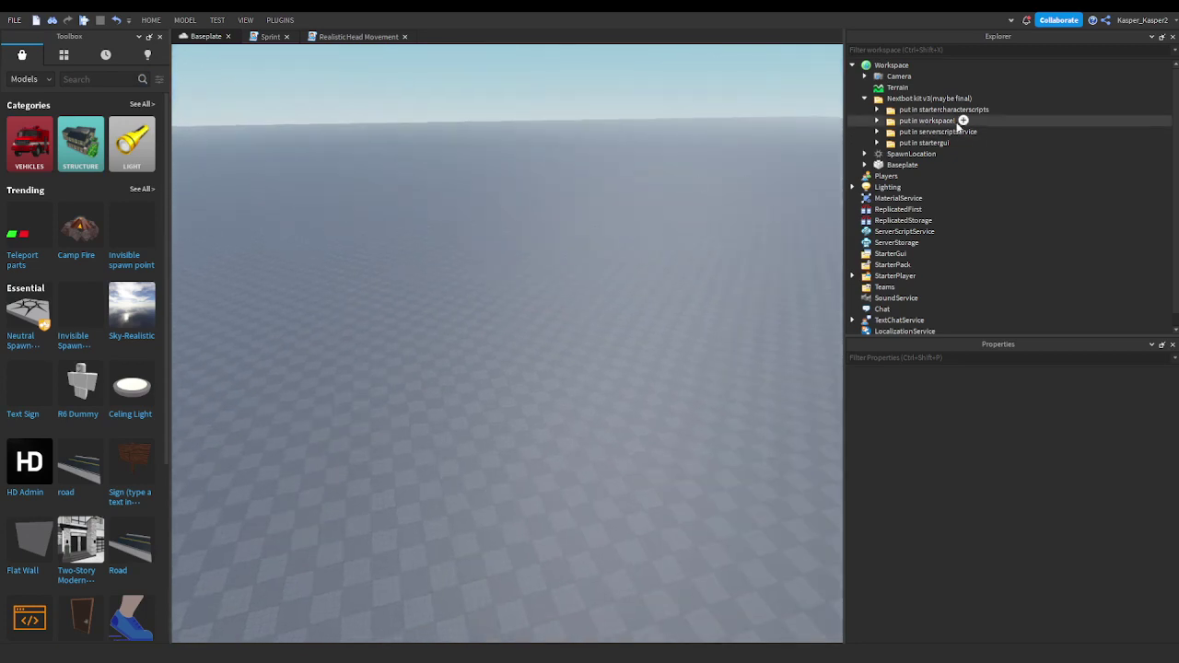
# Step: Move SeeArmsInFirstPerson from the Nextbot kit into StarterCharacterScripts and the kit's Template model directly into Workspace
pyautogui.click(930, 97)
pyautogui.press('f')
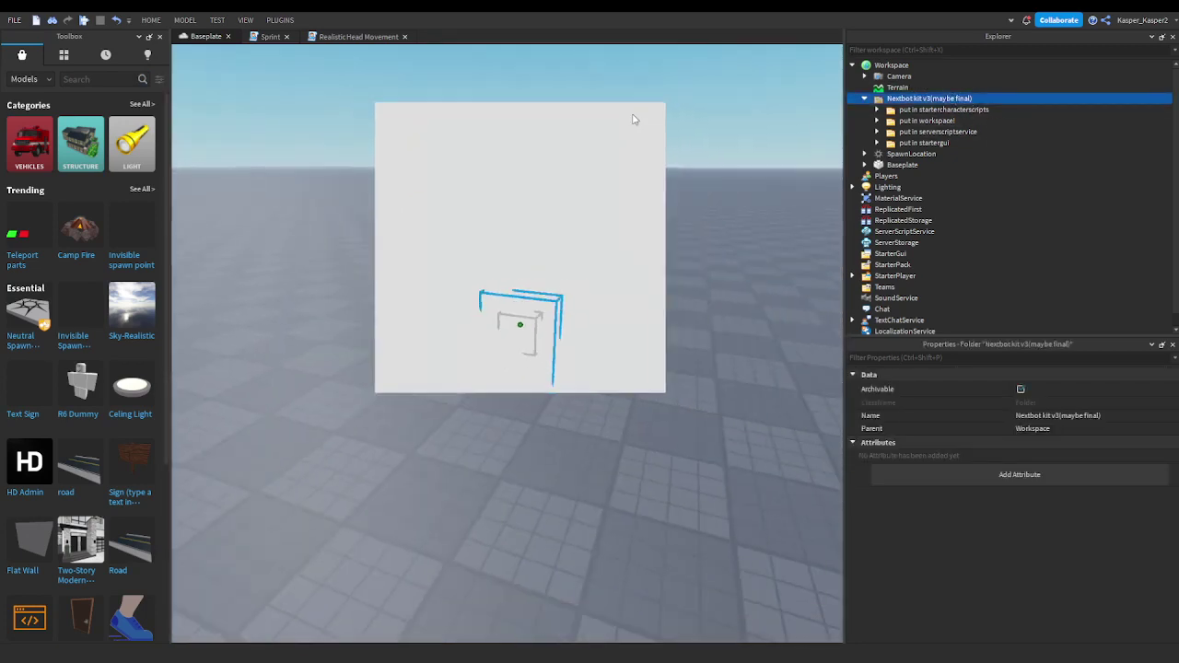
pyautogui.click(632, 117)
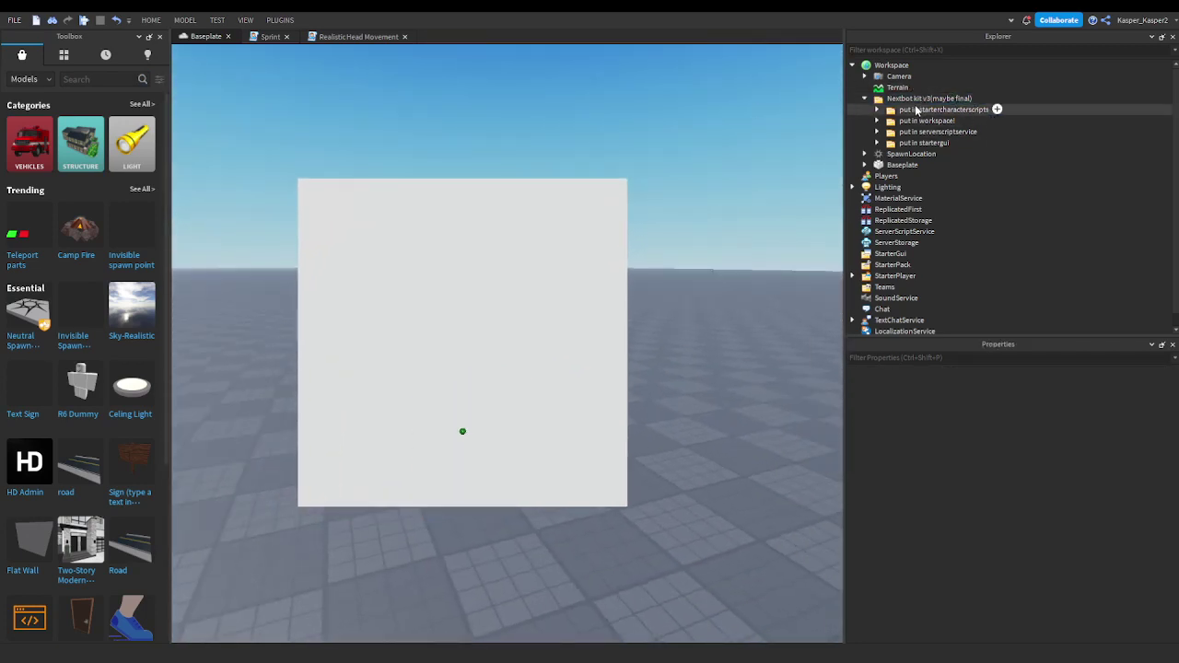
pyautogui.click(878, 109)
pyautogui.moveTo(987, 119); pyautogui.dragTo(961, 299)
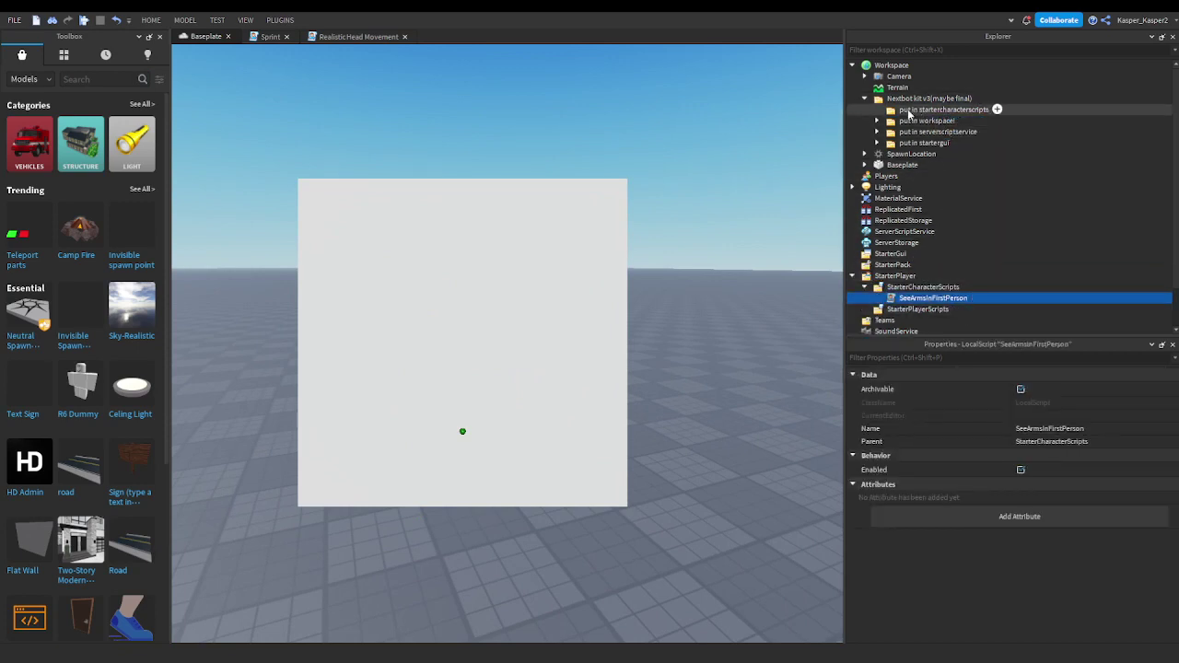
pyautogui.click(874, 122)
pyautogui.moveTo(912, 131); pyautogui.dragTo(924, 67)
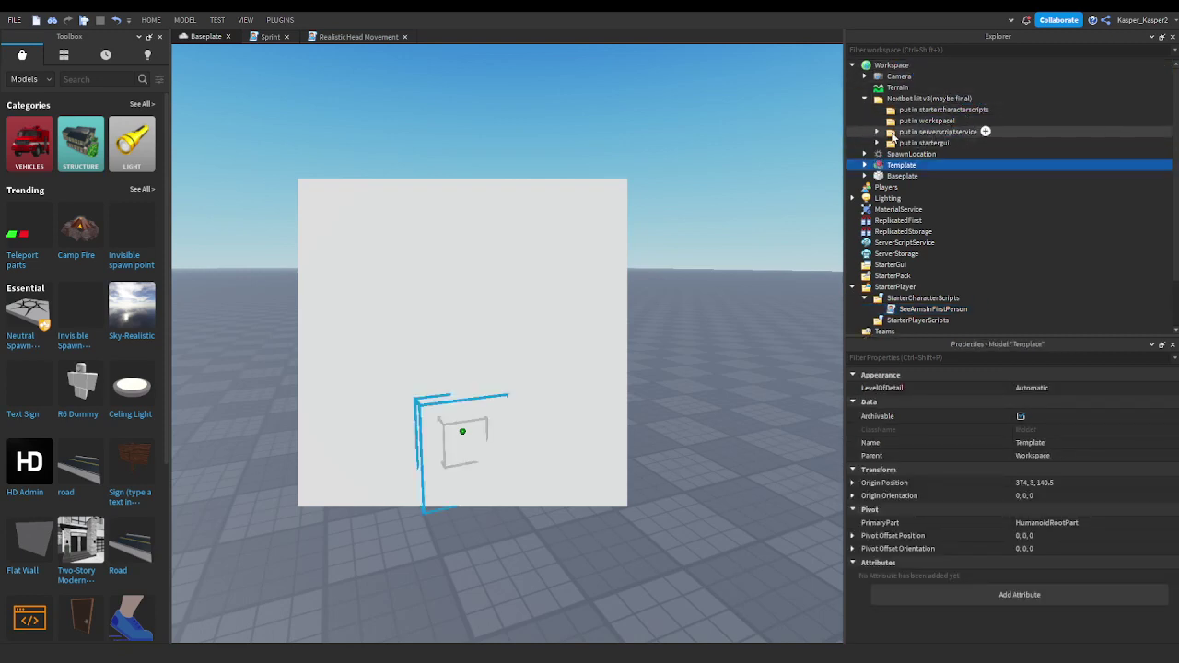
# Step: Move the kit's Disable Shift Lock, First Person, Hide Player Names and Ragdoll scripts into ServerScriptService
pyautogui.click(876, 132)
pyautogui.click(935, 142)
pyautogui.keyDown('shift'); pyautogui.click(923, 176); pyautogui.keyUp('shift')
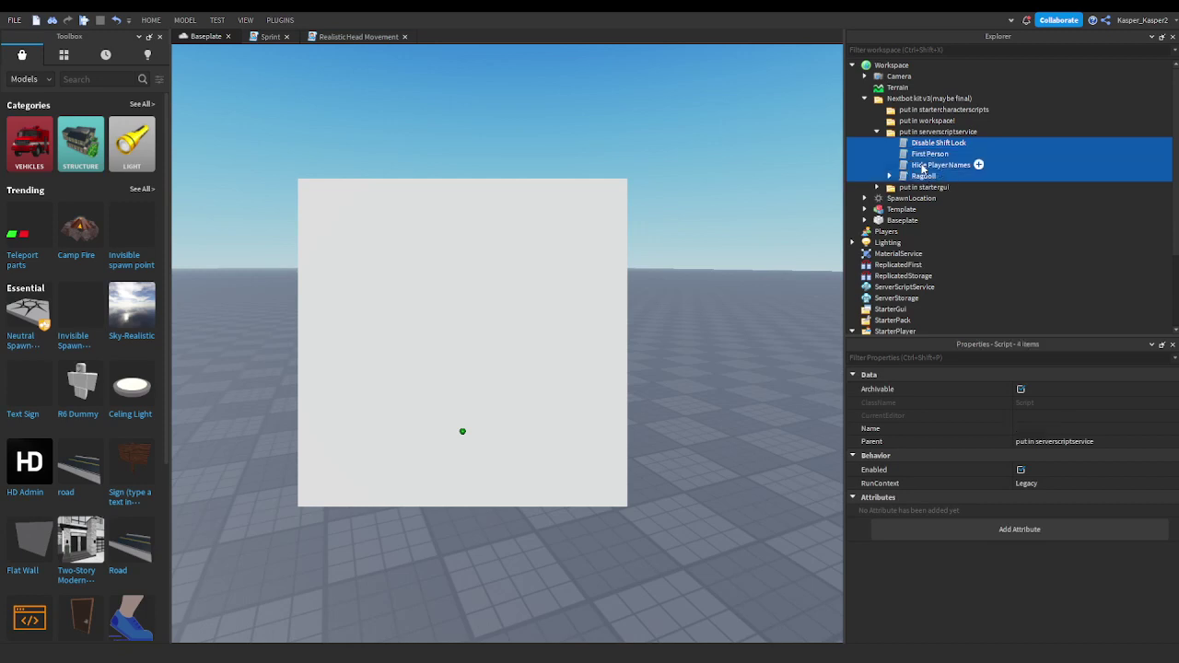
pyautogui.moveTo(931, 165); pyautogui.dragTo(967, 287)
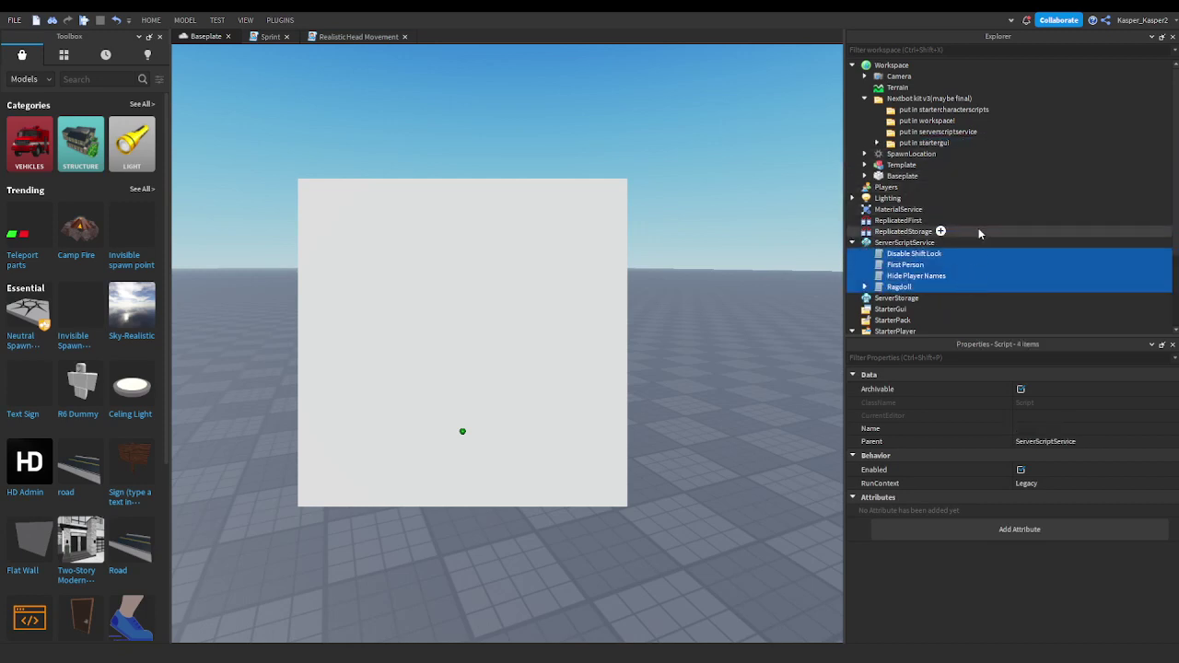
# Step: Move Realistic Head Movement, Sprint and HealthBarGui from the kit's "put in startergui" folder into StarterGui
pyautogui.click(877, 143)
pyautogui.click(958, 154)
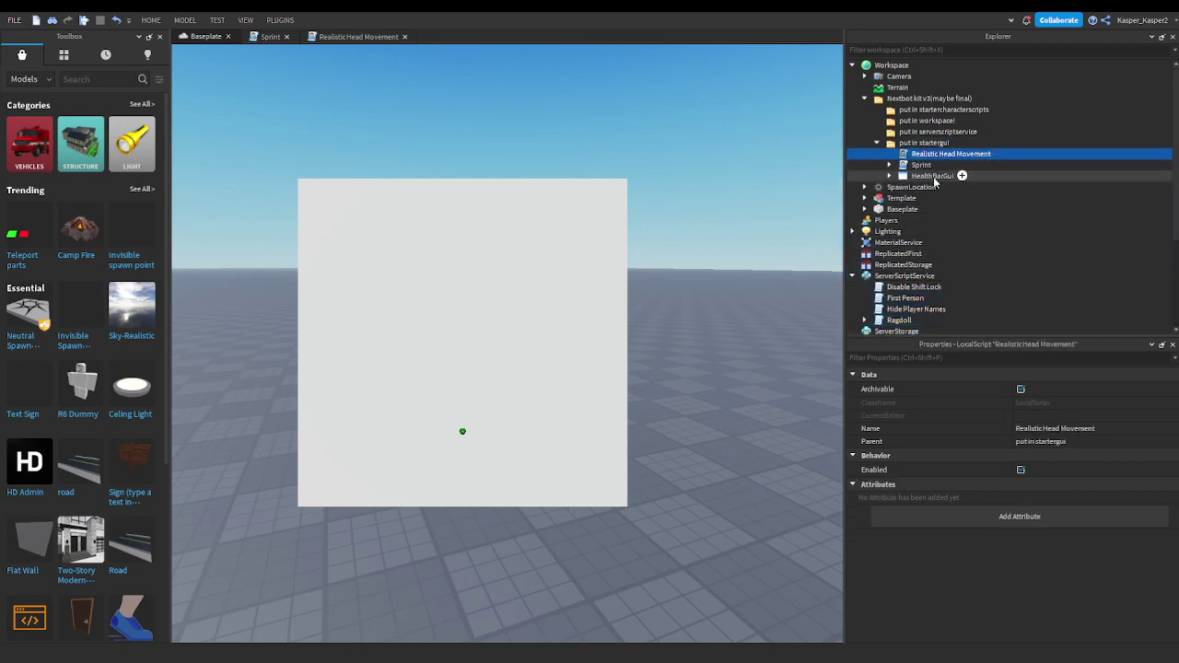
pyautogui.keyDown('shift'); pyautogui.click(932, 176); pyautogui.keyUp('shift')
pyautogui.scroll(-4, 964, 255)
pyautogui.moveTo(919, 166)
pyautogui.mouseDown()
pyautogui.moveTo(964, 255)
pyautogui.moveTo(892, 217)
pyautogui.mouseUp()
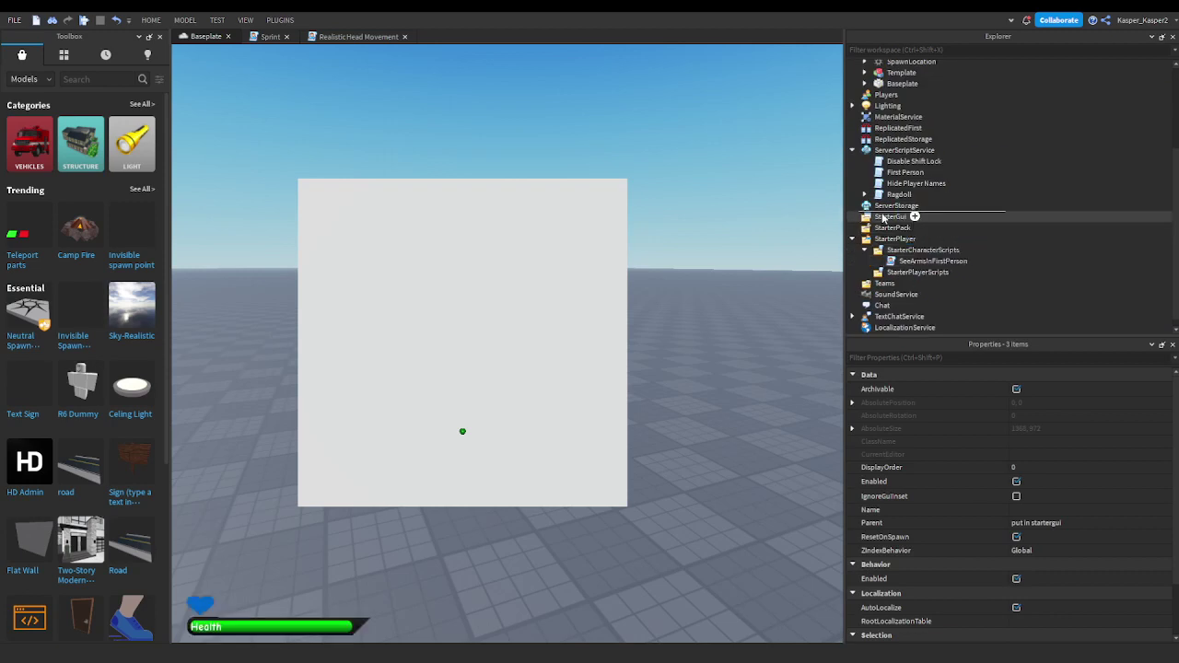
pyautogui.click(725, 208)
pyautogui.click(95, 82)
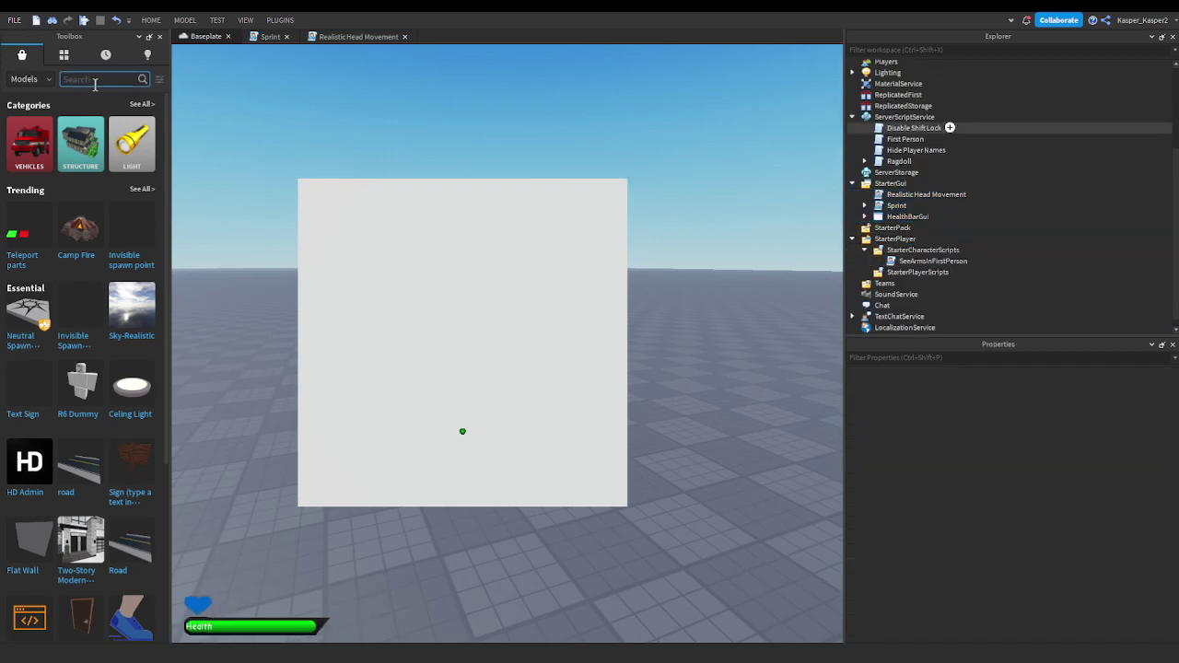
pyautogui.write('oh')
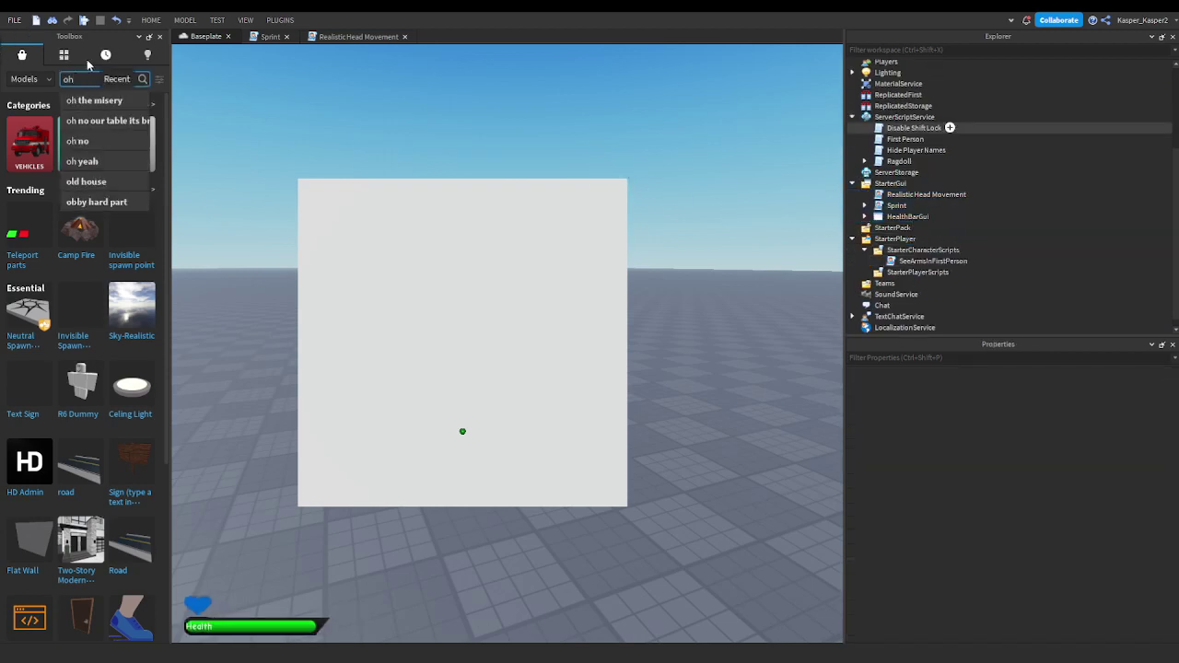
pyautogui.write(' i lo')
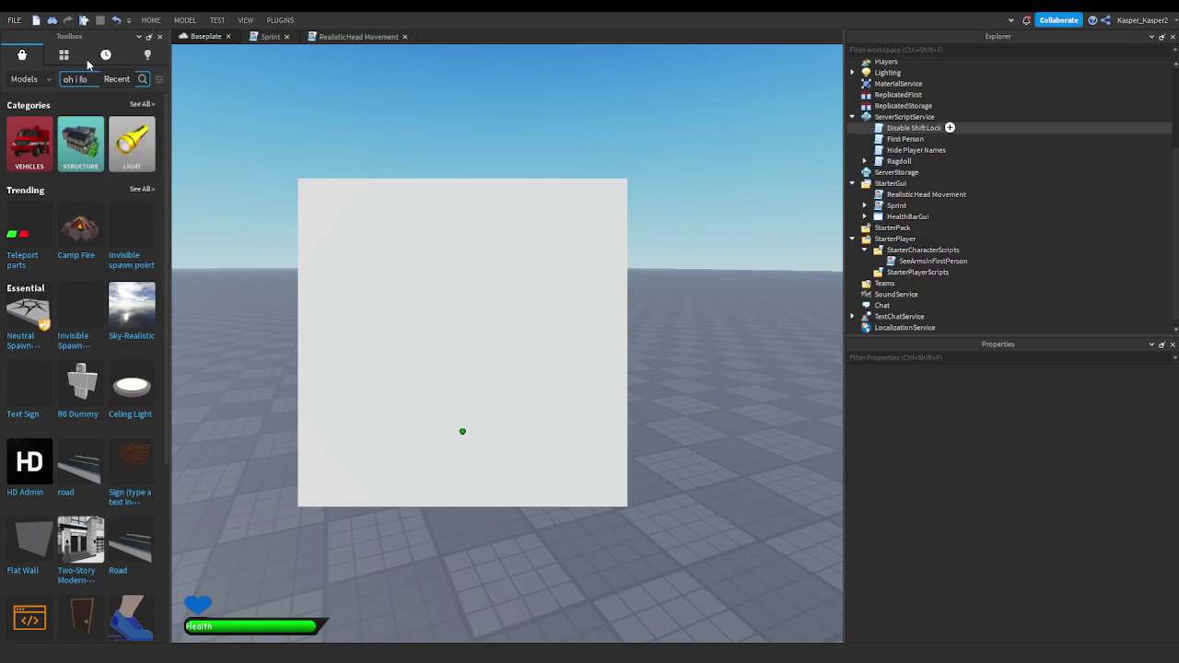
pyautogui.write('0rot')
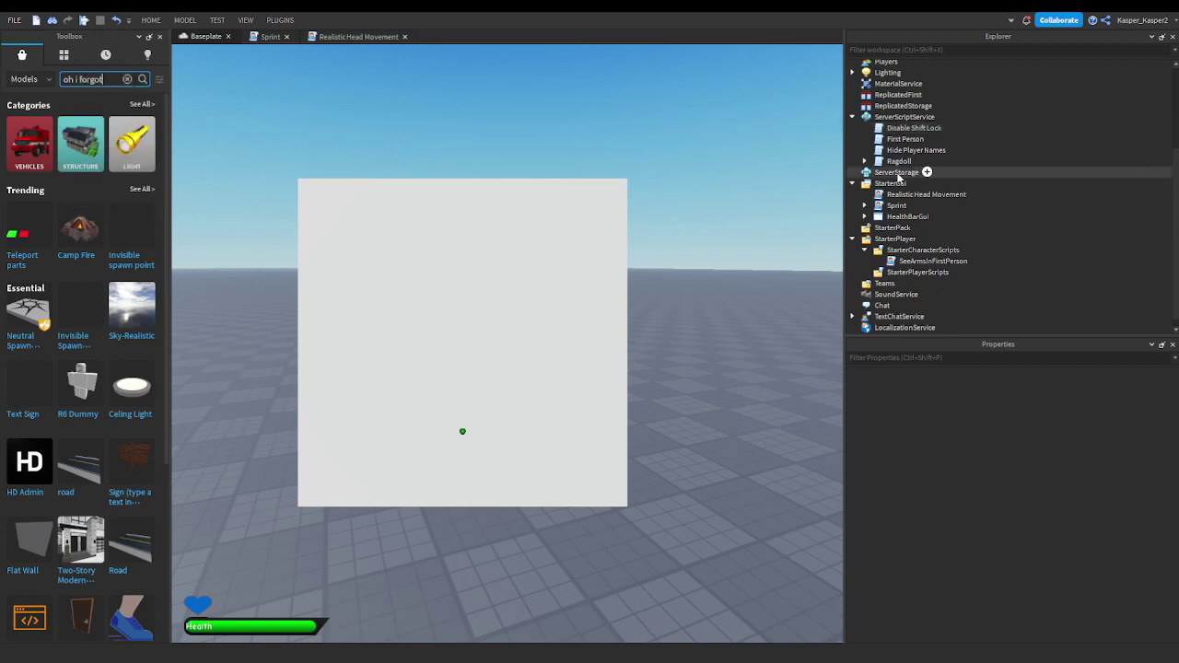
pyautogui.write(' to a')
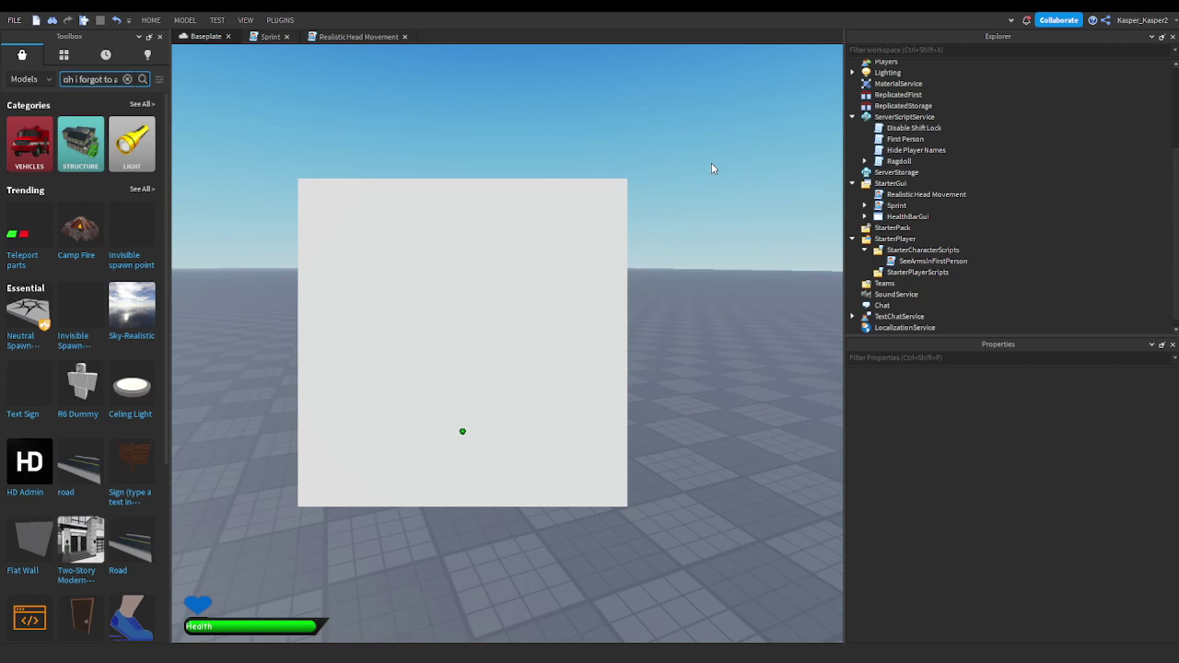
pyautogui.write('dd a s')
pyautogui.write('afe zone oops')
pyautogui.click(127, 79)
# Step: Search the Toolbox models for "nicos nextbot", insert the safe zone model, and clear the search
pyautogui.moveTo(360, 81); pyautogui.dragTo(361, 82, button='right')
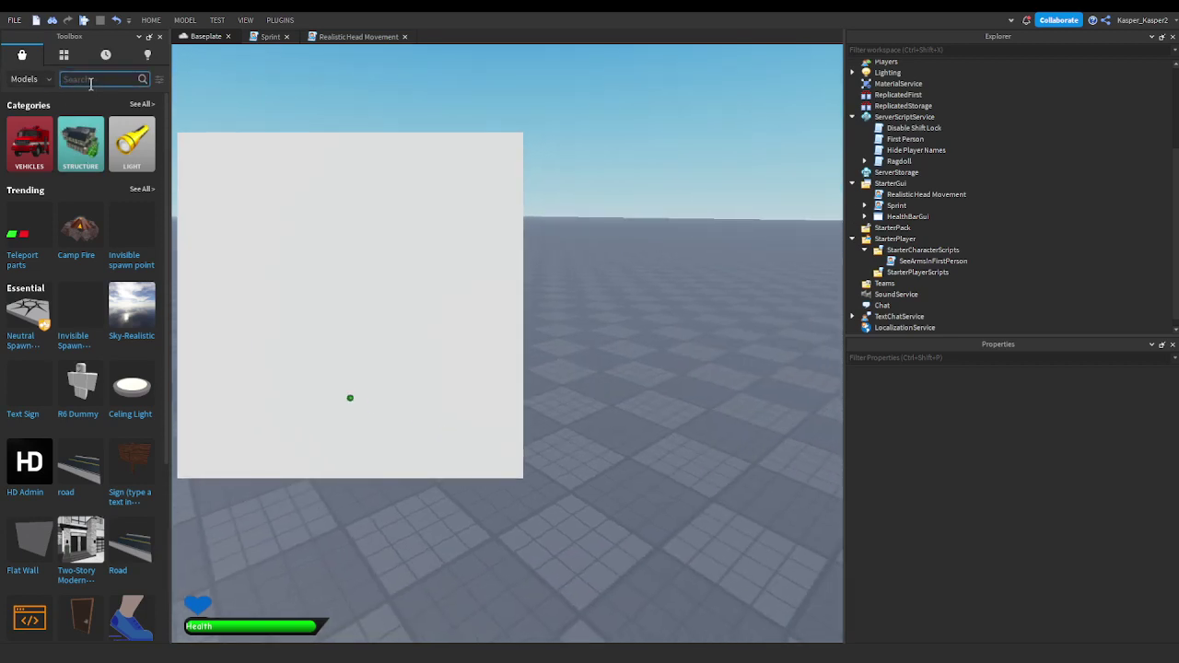
pyautogui.write('nicos nextbot')
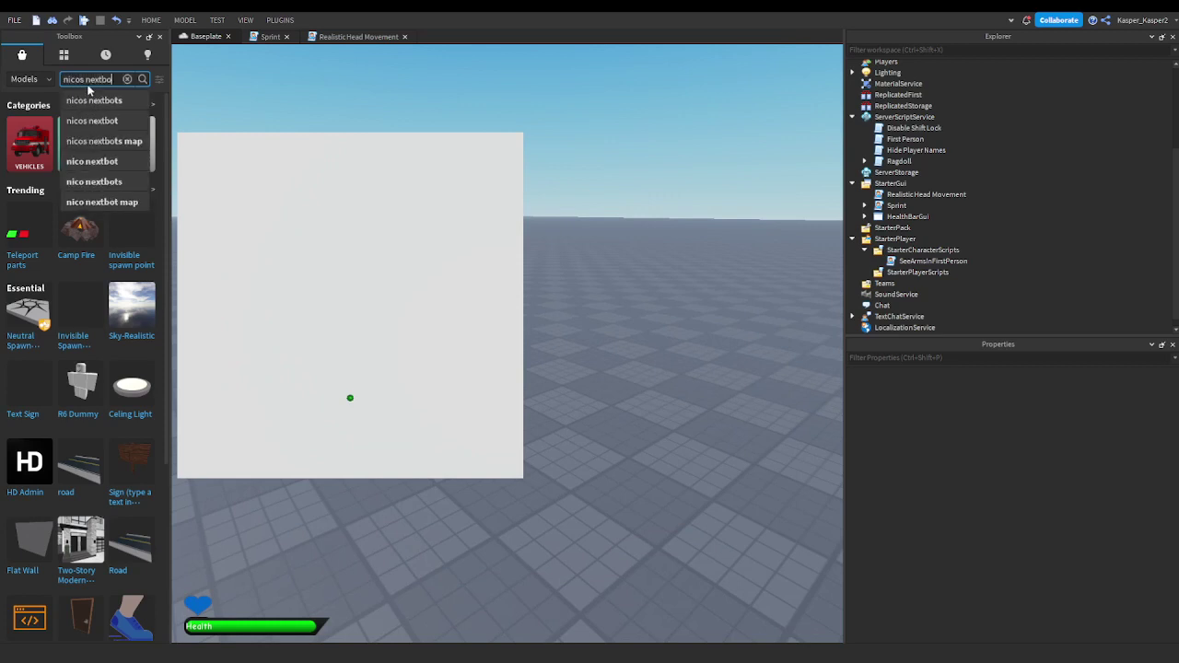
pyautogui.press('Return')
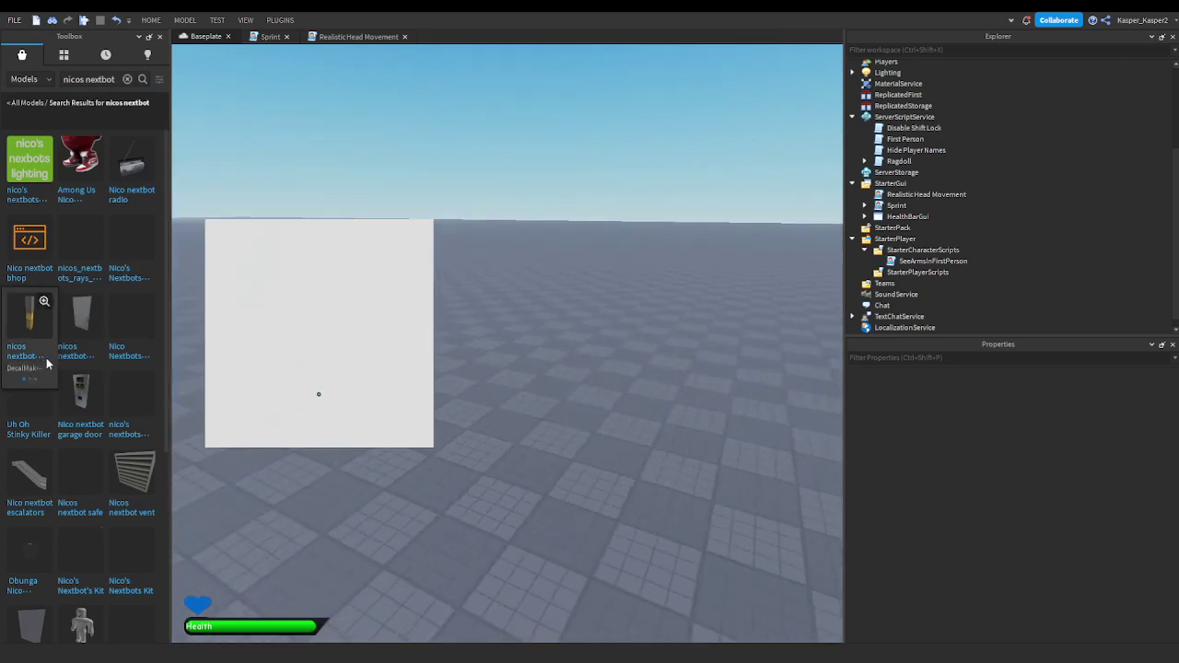
pyautogui.scroll(-3, 83, 392)
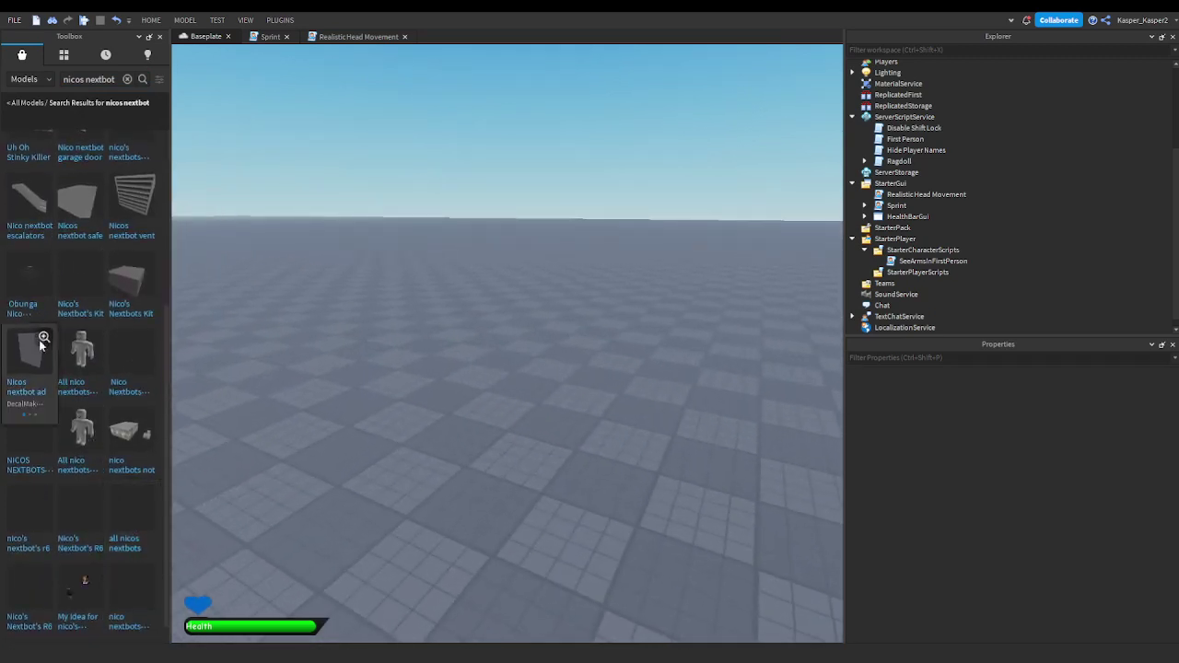
pyautogui.click(126, 78)
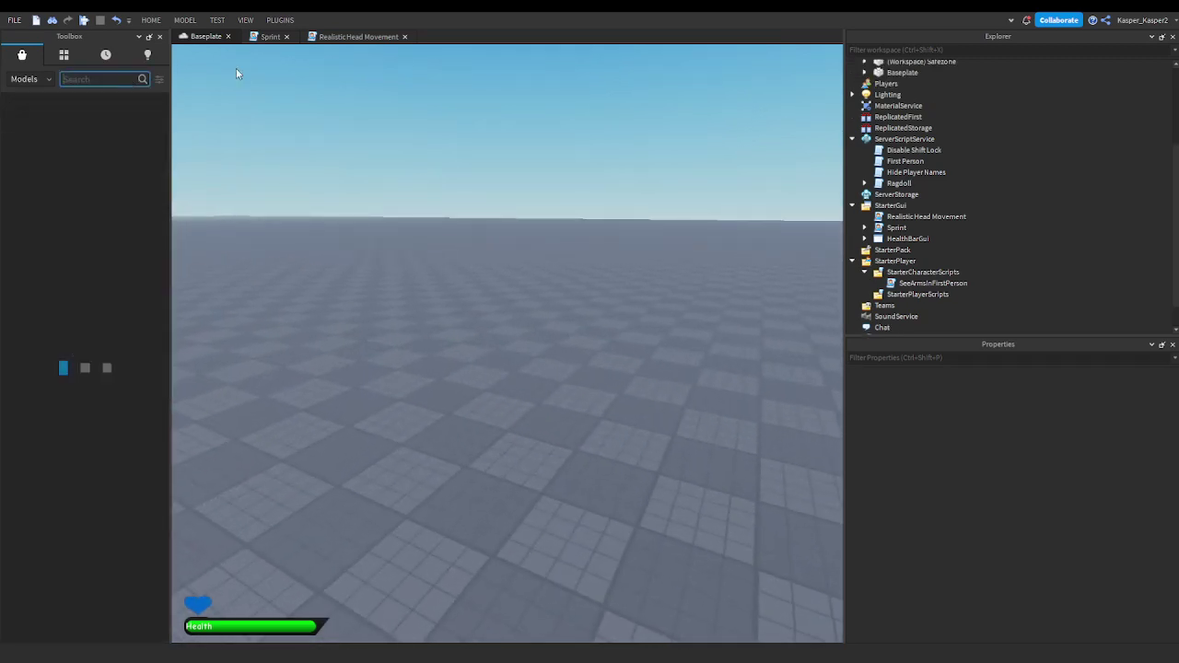
# Step: Move the (Workspace) Safezone part onto the baseplate near the white Template nextbot
pyautogui.click(921, 93)
pyautogui.press('f')
pyautogui.moveTo(714, 166); pyautogui.dragTo(664, 170, button='right')
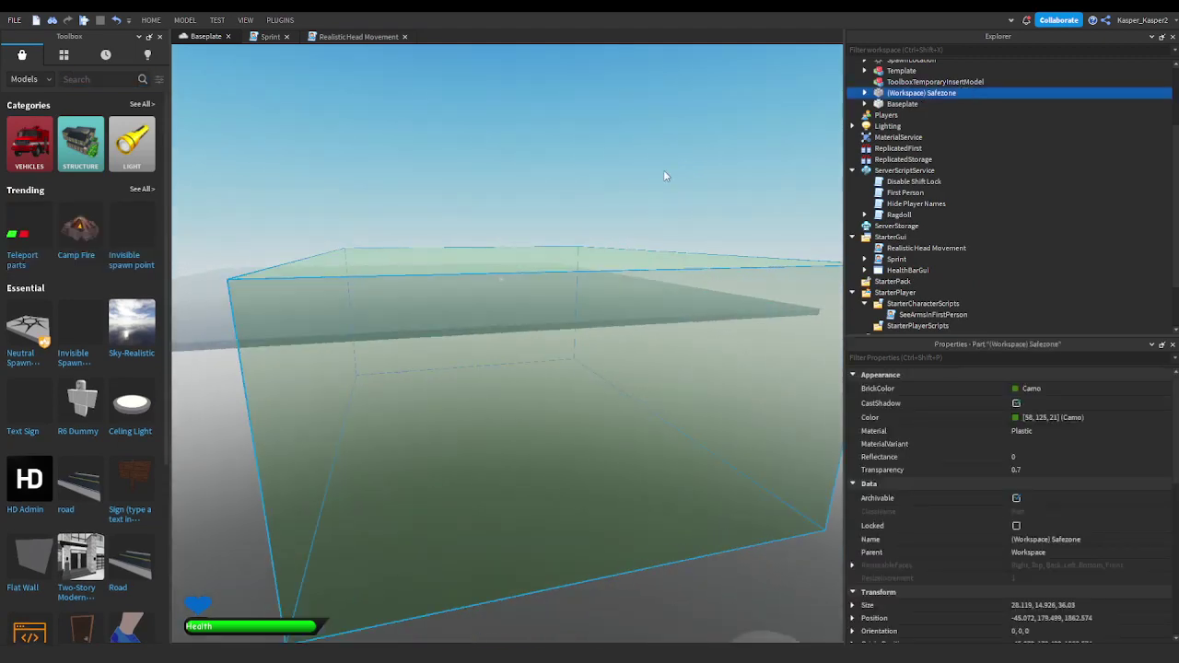
pyautogui.scroll(-3, 469, 408)
pyautogui.moveTo(469, 408); pyautogui.dragTo(422, 286)
pyautogui.press('f')
# Step: Move the SpawnLocation inside the green safe zone, at about 323, 0.5, 130
pyautogui.click(651, 393)
pyautogui.moveTo(651, 393); pyautogui.dragTo(650, 395, button='right')
pyautogui.press('w')
pyautogui.press('s')
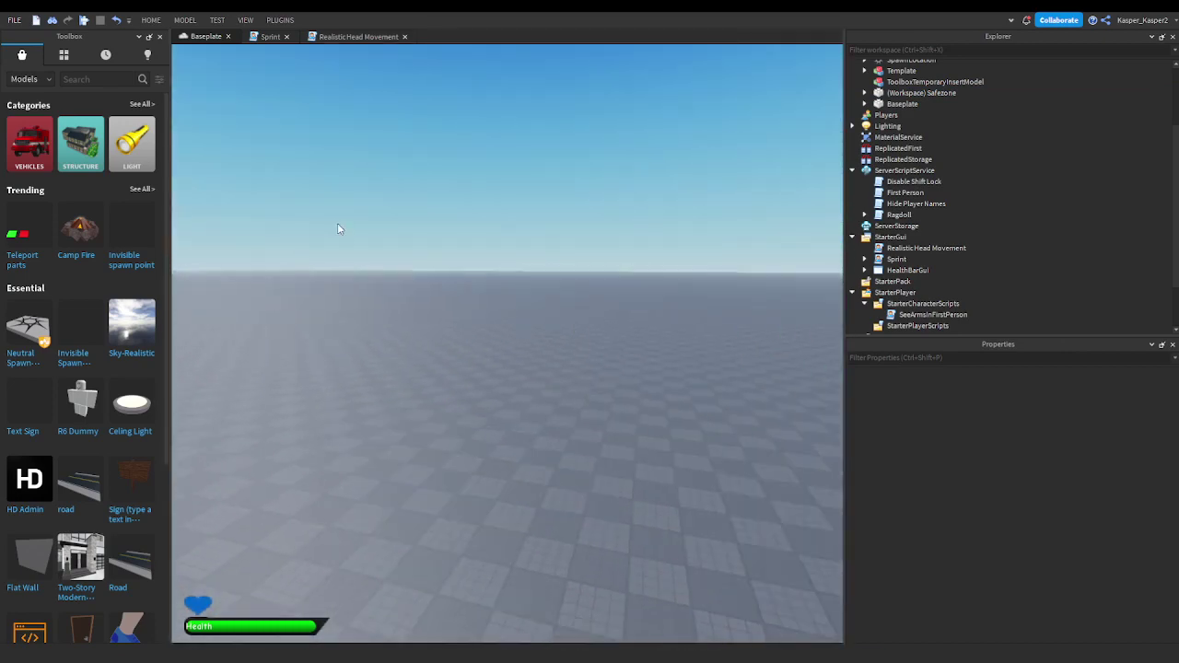
pyautogui.click(483, 361)
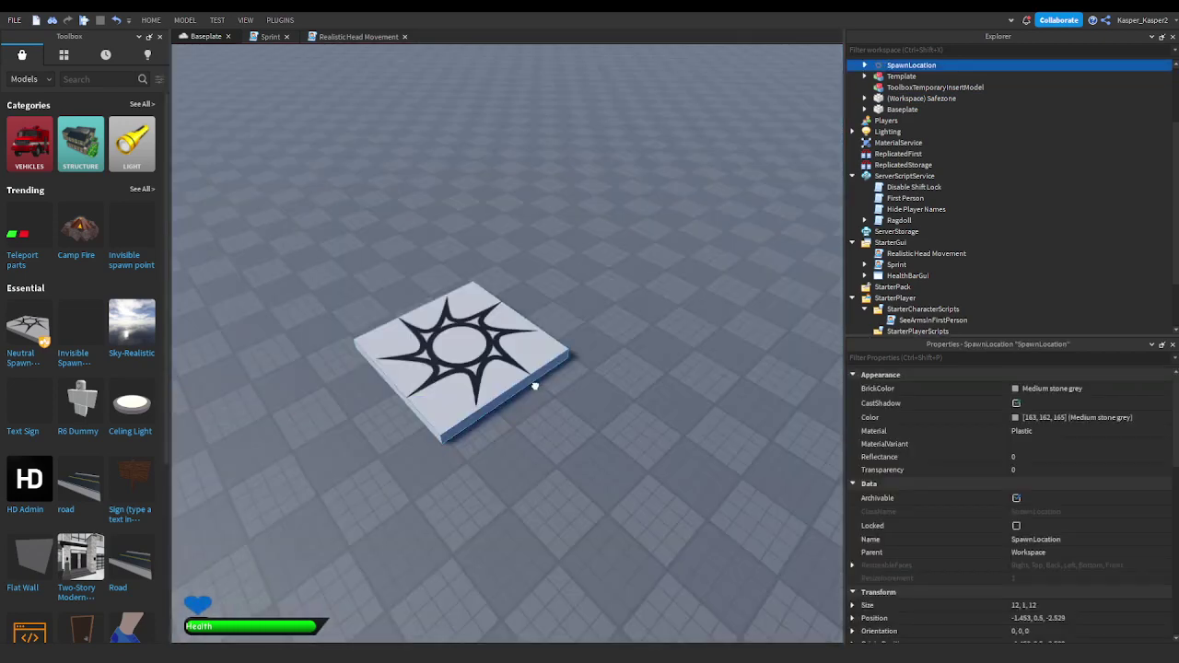
pyautogui.moveTo(535, 384); pyautogui.dragTo(514, 331)
pyautogui.press('w')
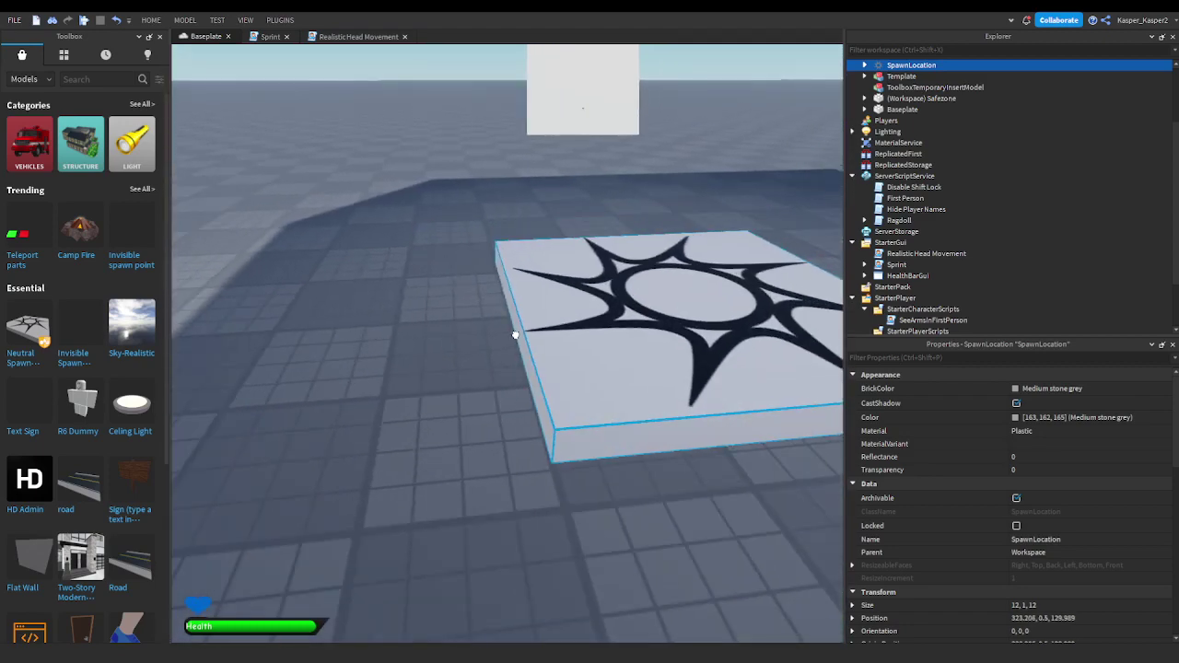
pyautogui.press('s')
pyautogui.click(511, 498)
pyautogui.click(74, 80)
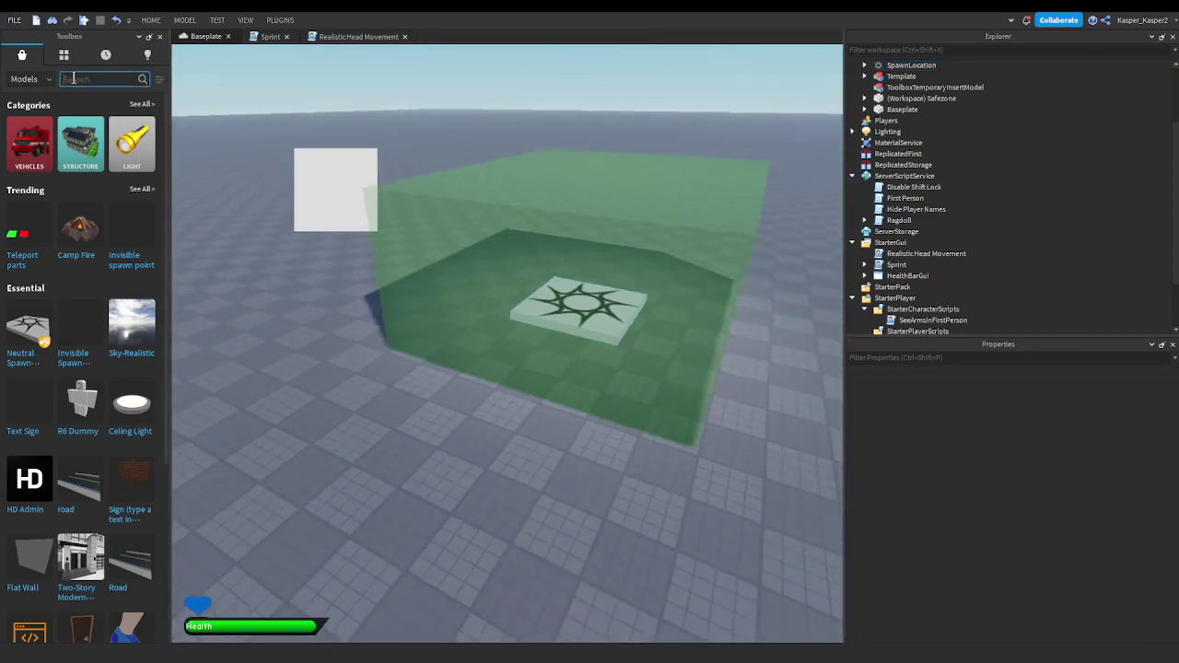
pyautogui.write('ima')
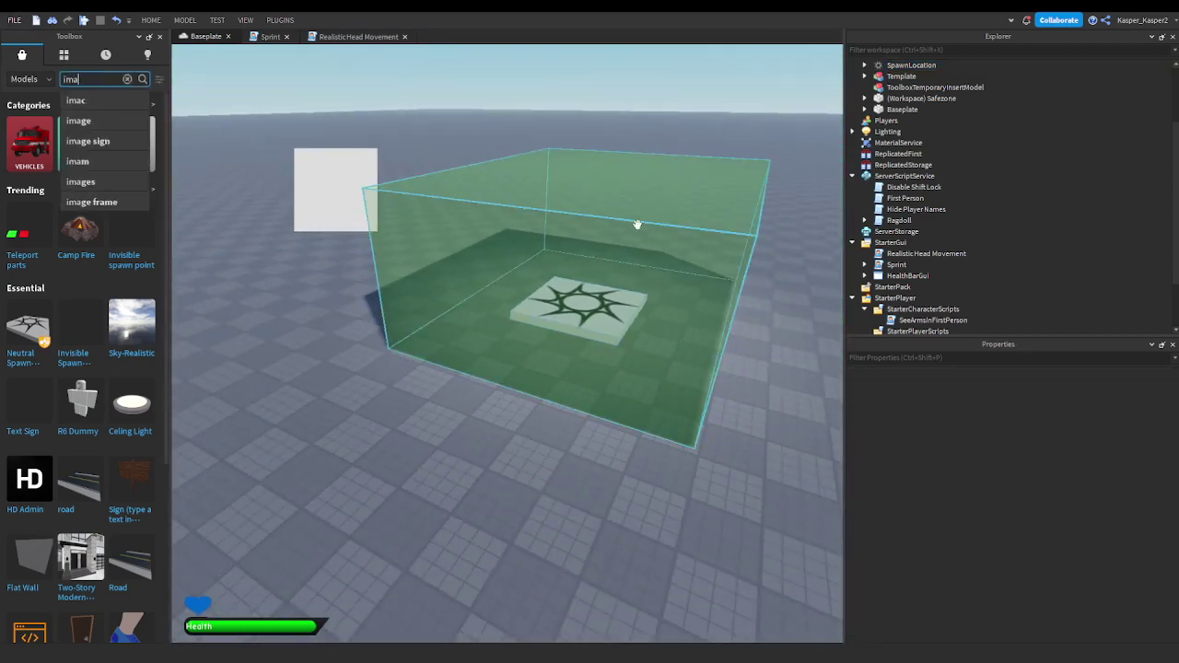
pyautogui.write(' make a')
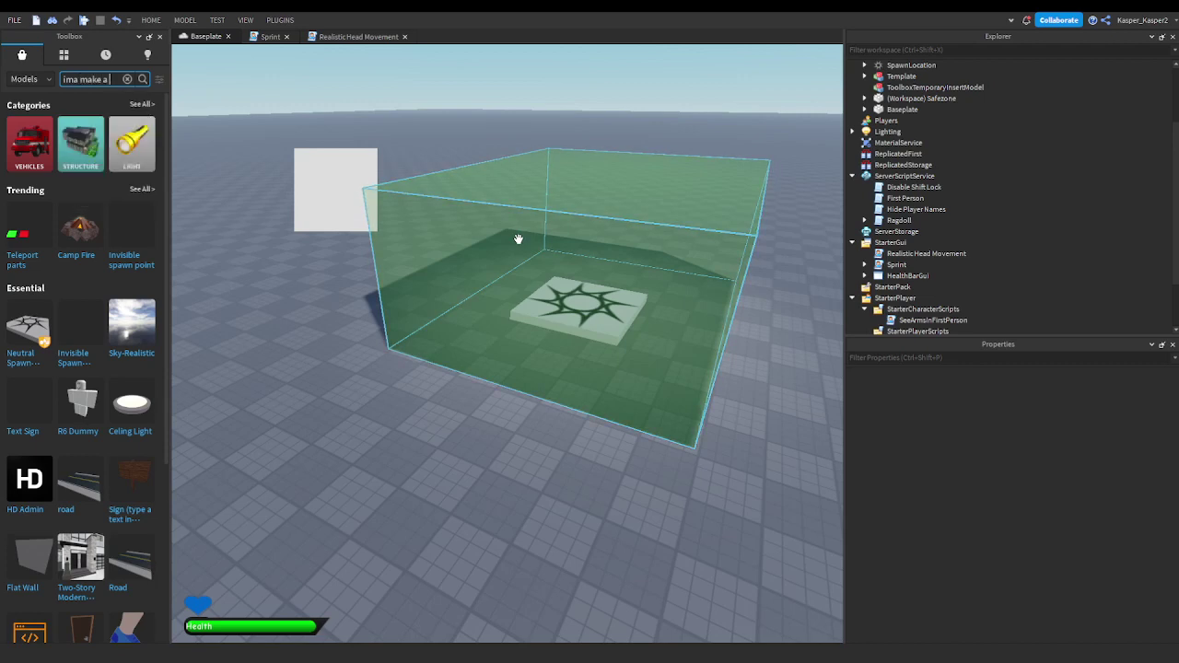
pyautogui.write(' nextbot')
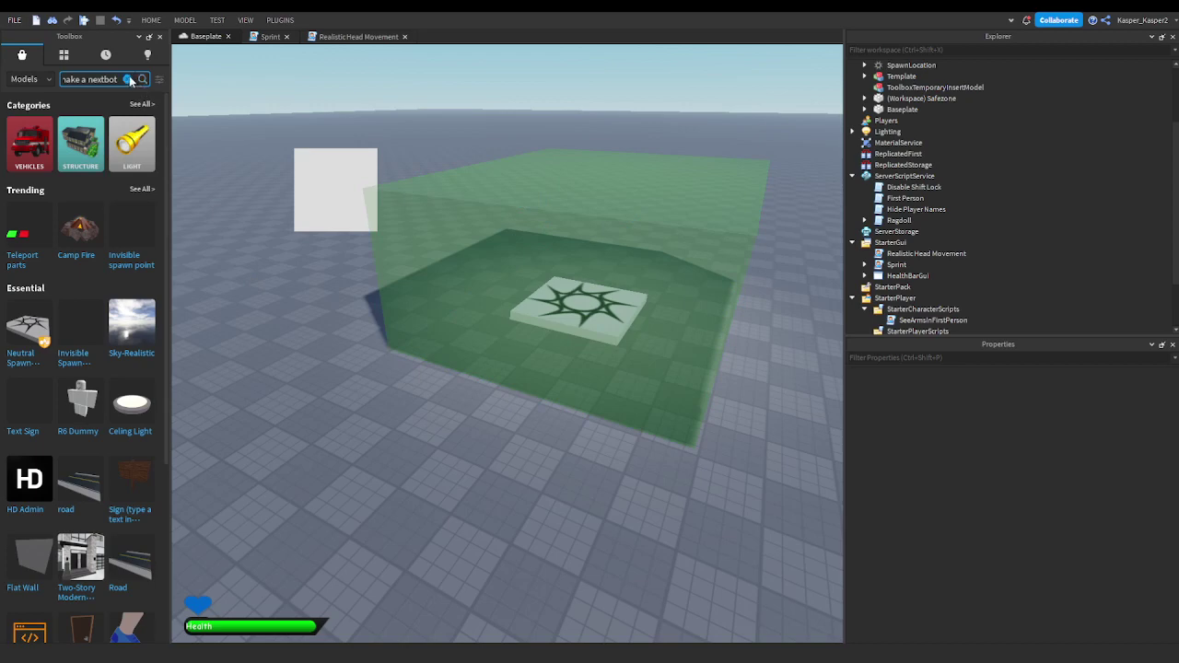
pyautogui.click(128, 79)
# Step: Show My Audio in the Toolbox inventory and insert CarmenFixedAudio into the Template model
pyautogui.click(64, 54)
pyautogui.click(43, 80)
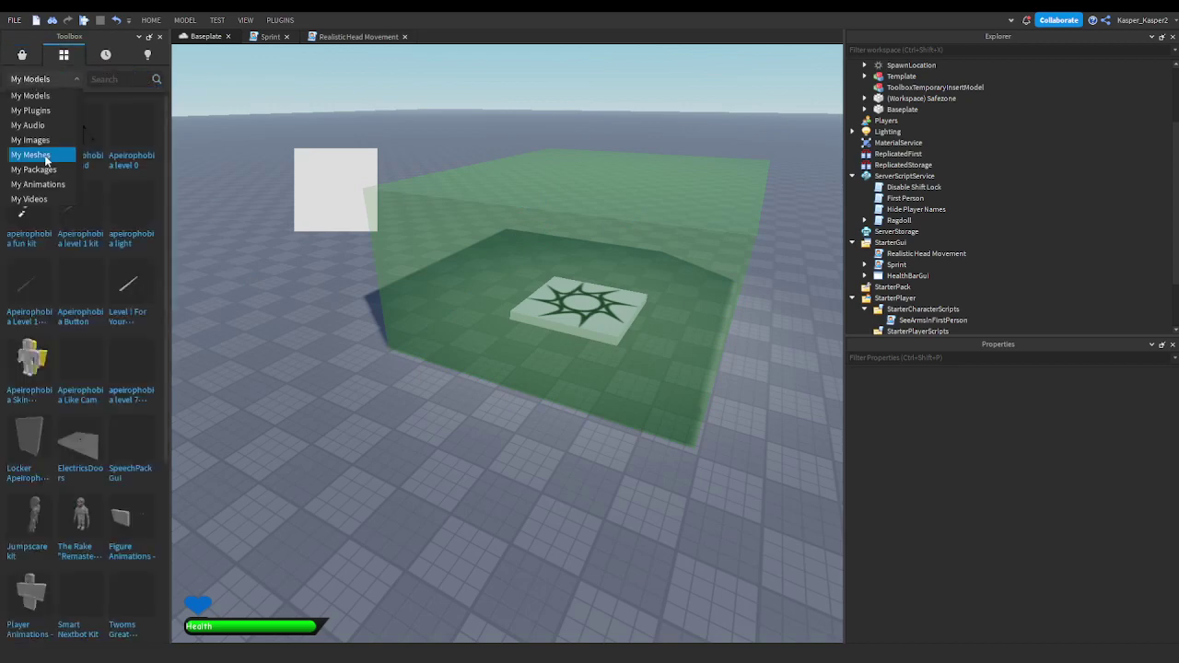
pyautogui.click(37, 111)
pyautogui.press('w')
pyautogui.moveTo(442, 182); pyautogui.dragTo(511, 279, button='right')
pyautogui.click(510, 279)
pyautogui.press('s')
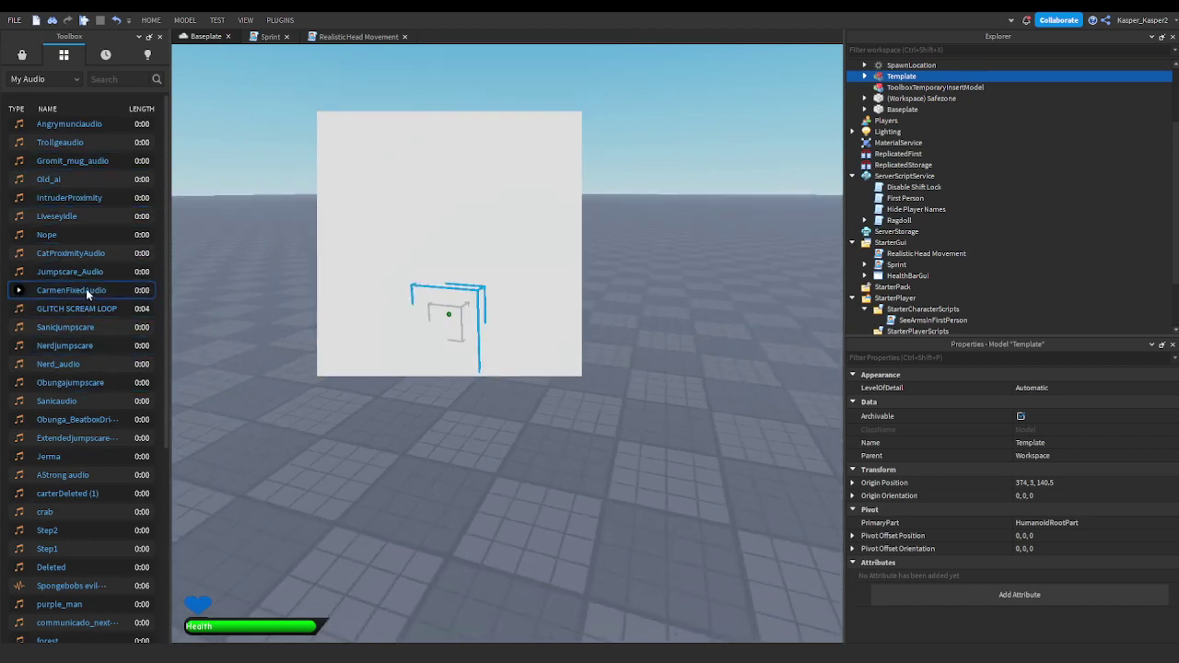
pyautogui.click(85, 288)
pyautogui.click(134, 304)
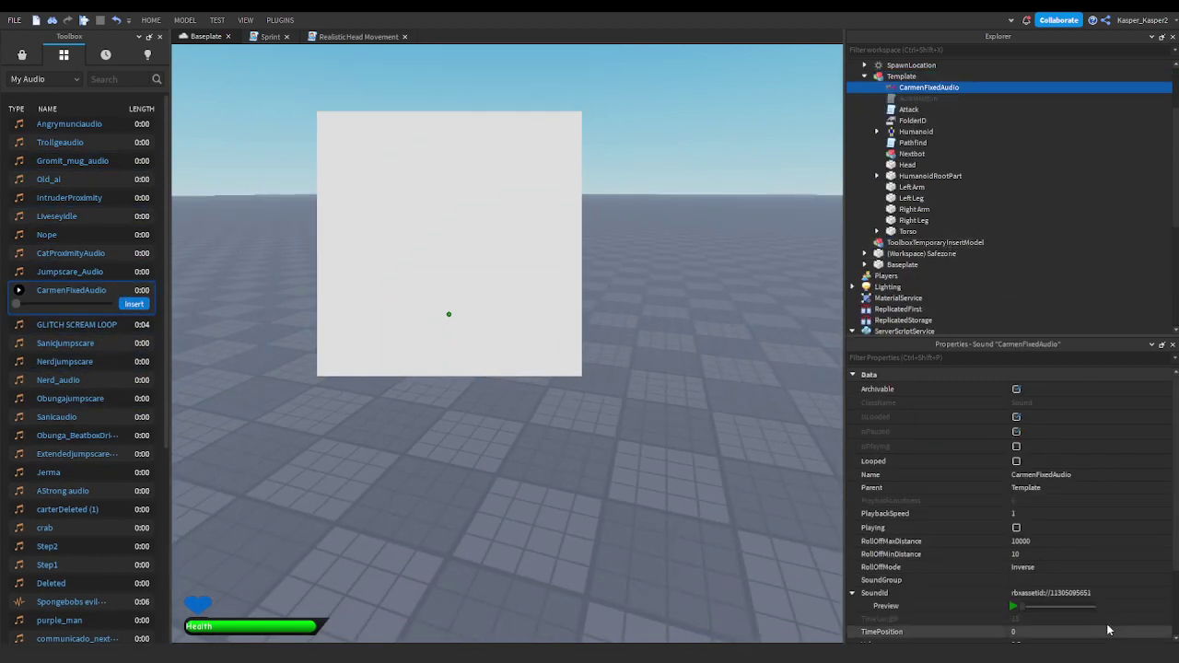
# Step: Copy the SoundId of CarmenFixedAudio and empty its SoundId property
pyautogui.click(1051, 593)
pyautogui.hotkey('ctrl', 'c')
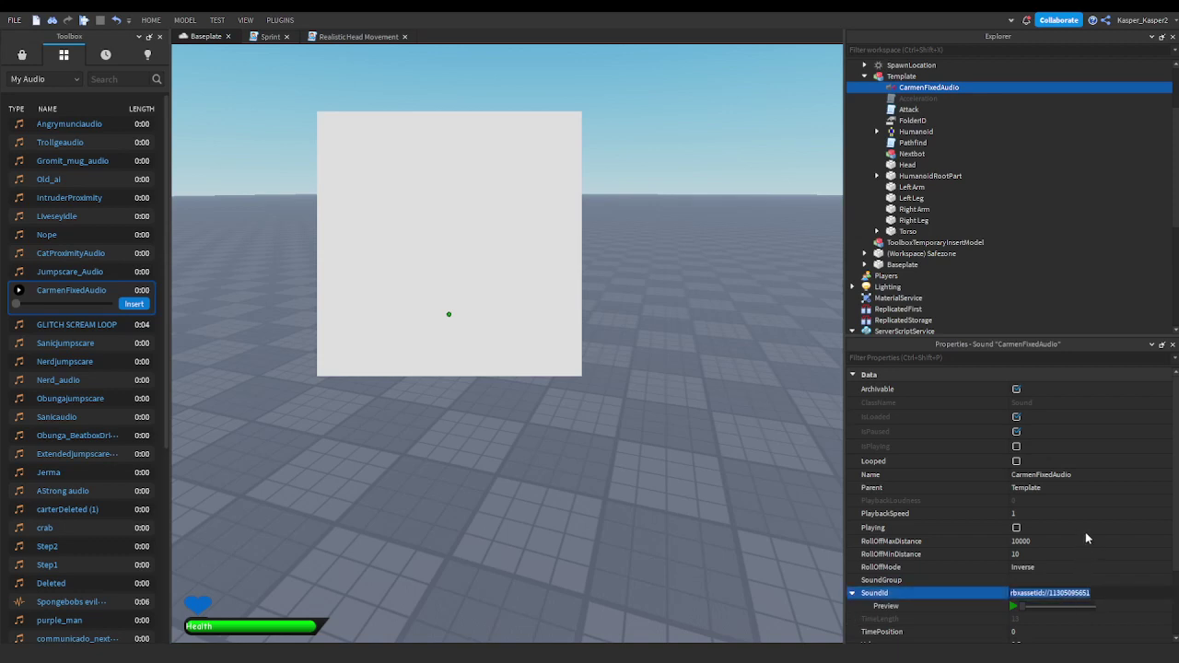
pyautogui.press('BackSpace')
pyautogui.press('Return')
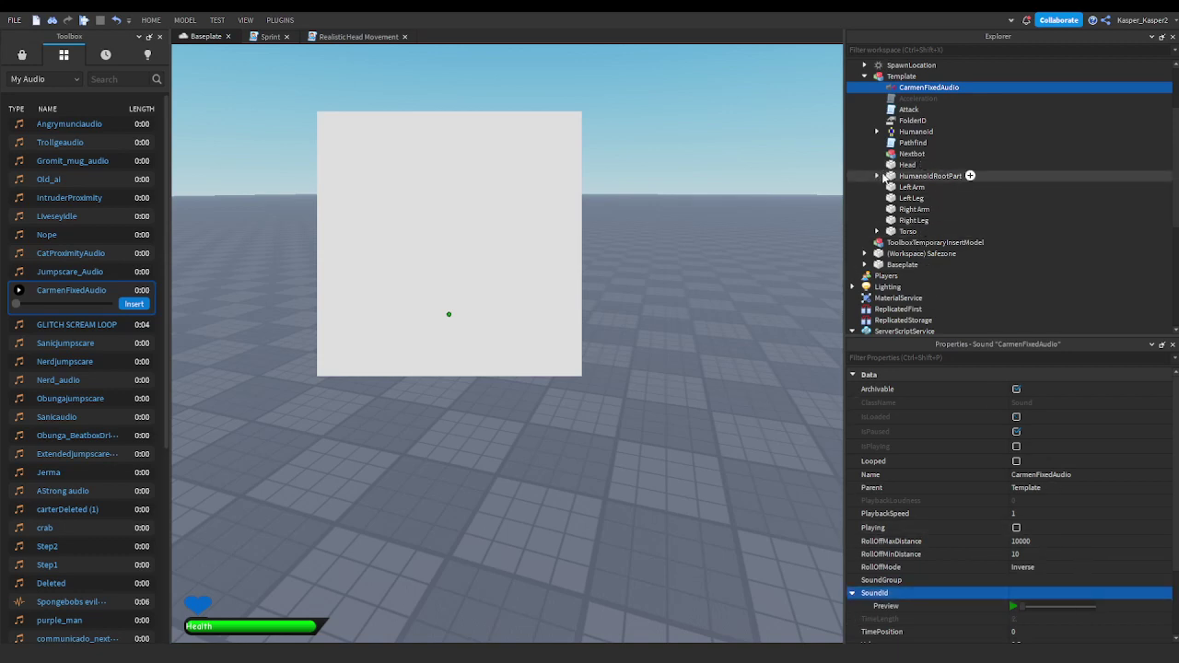
pyautogui.click(878, 175)
pyautogui.click(918, 187)
pyautogui.click(1048, 582)
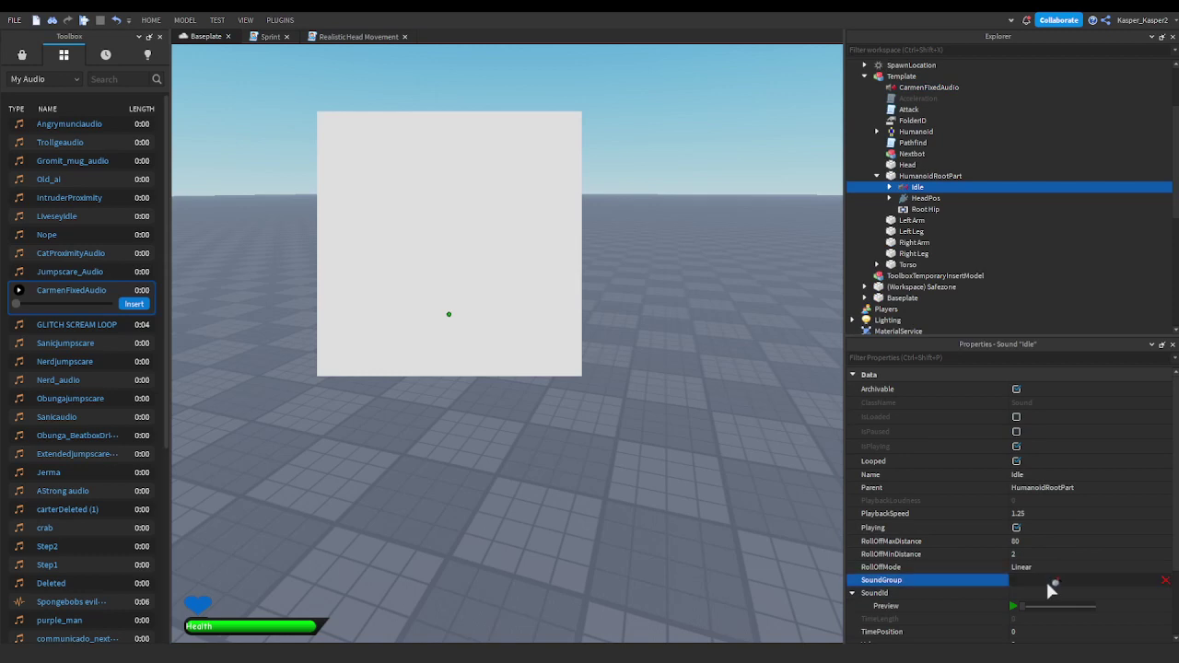
pyautogui.click(1053, 591)
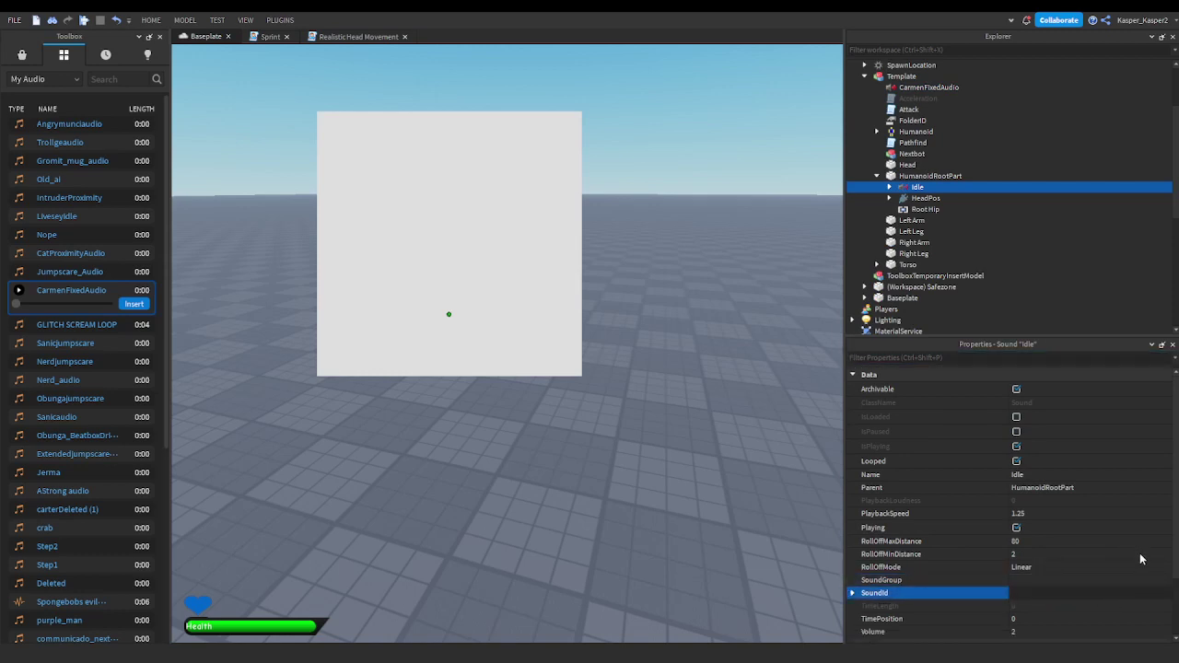
pyautogui.hotkey('ctrl', 'v')
pyautogui.press('Return')
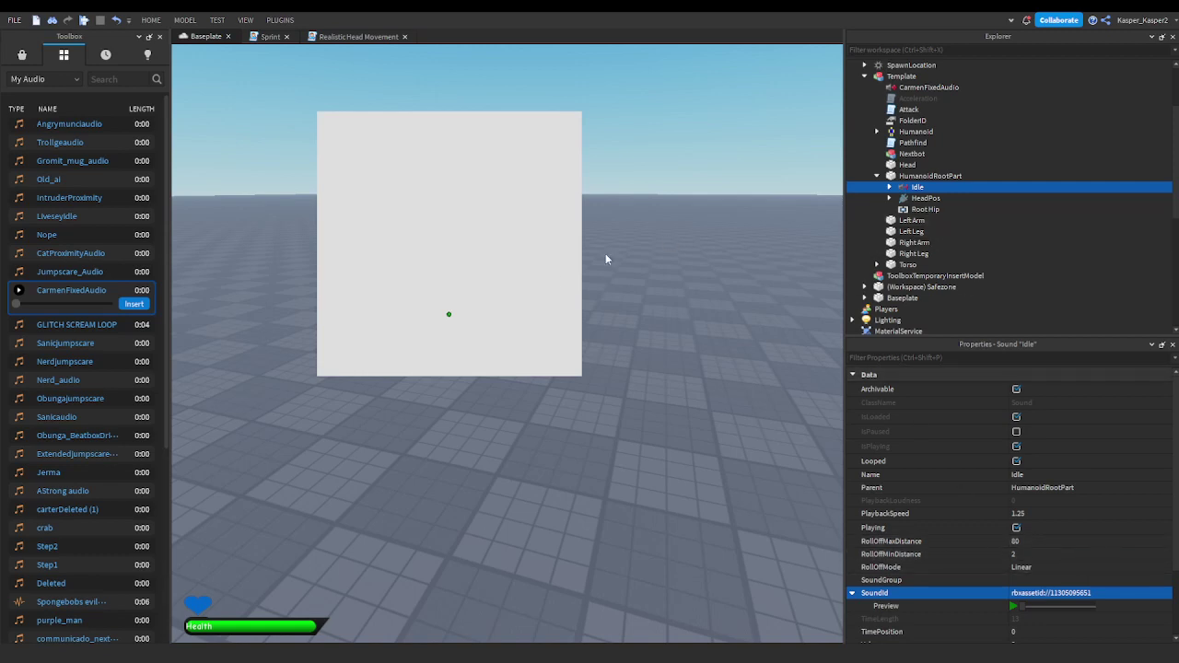
# Step: Insert Jumpscare_Audio from My Audio into the Workspace and copy its SoundId
pyautogui.click(726, 426)
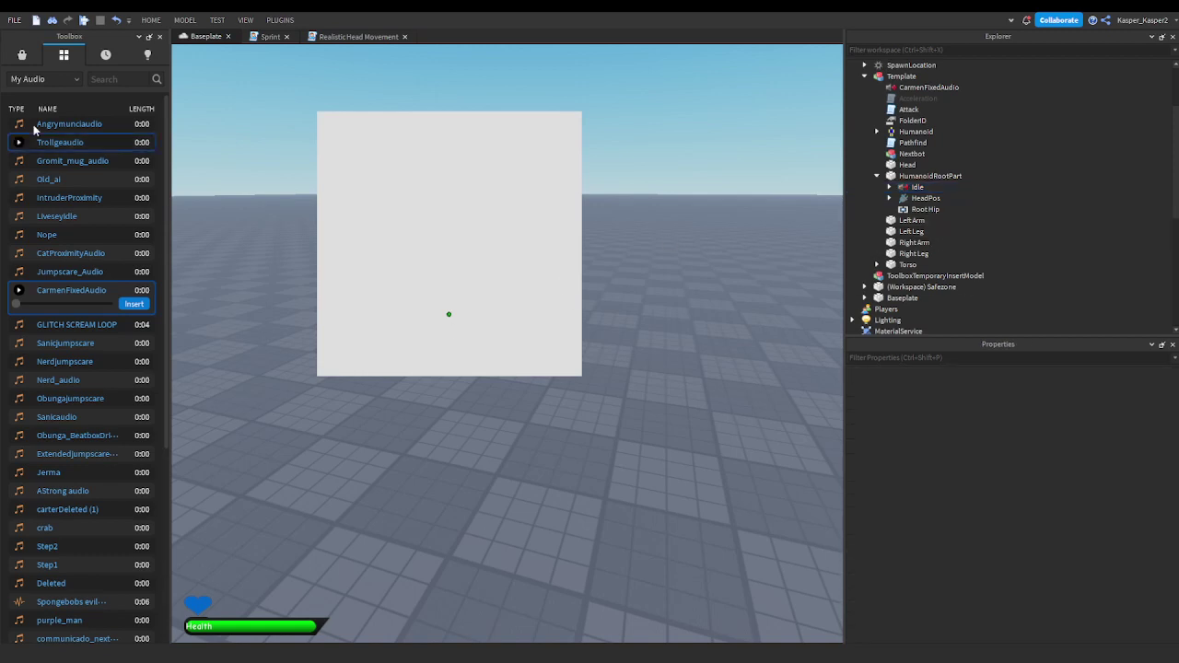
pyautogui.click(138, 284)
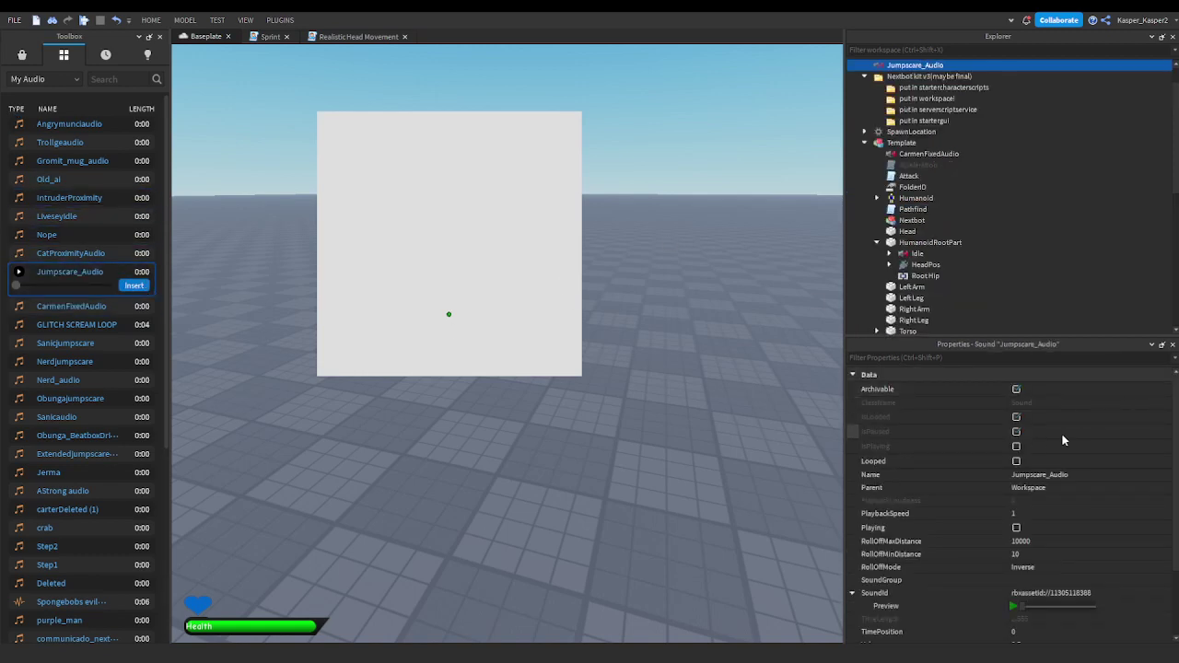
pyautogui.click(1051, 595)
pyautogui.hotkey('ctrl', 'c')
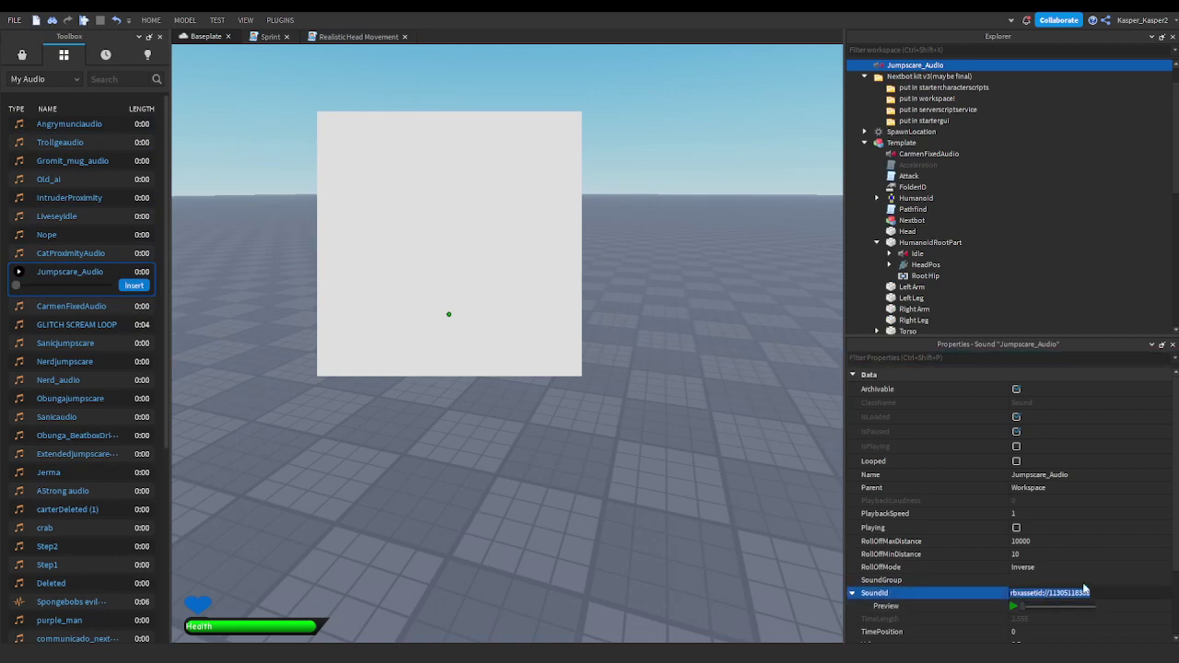
pyautogui.scroll(-1, 931, 241)
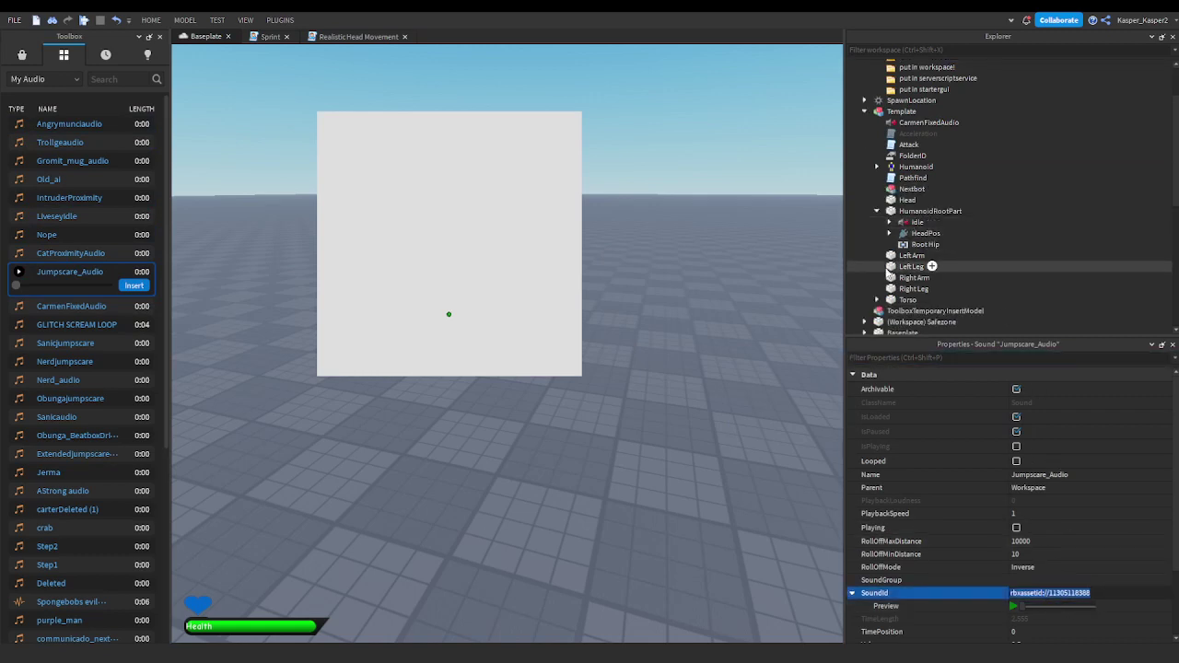
pyautogui.click(877, 301)
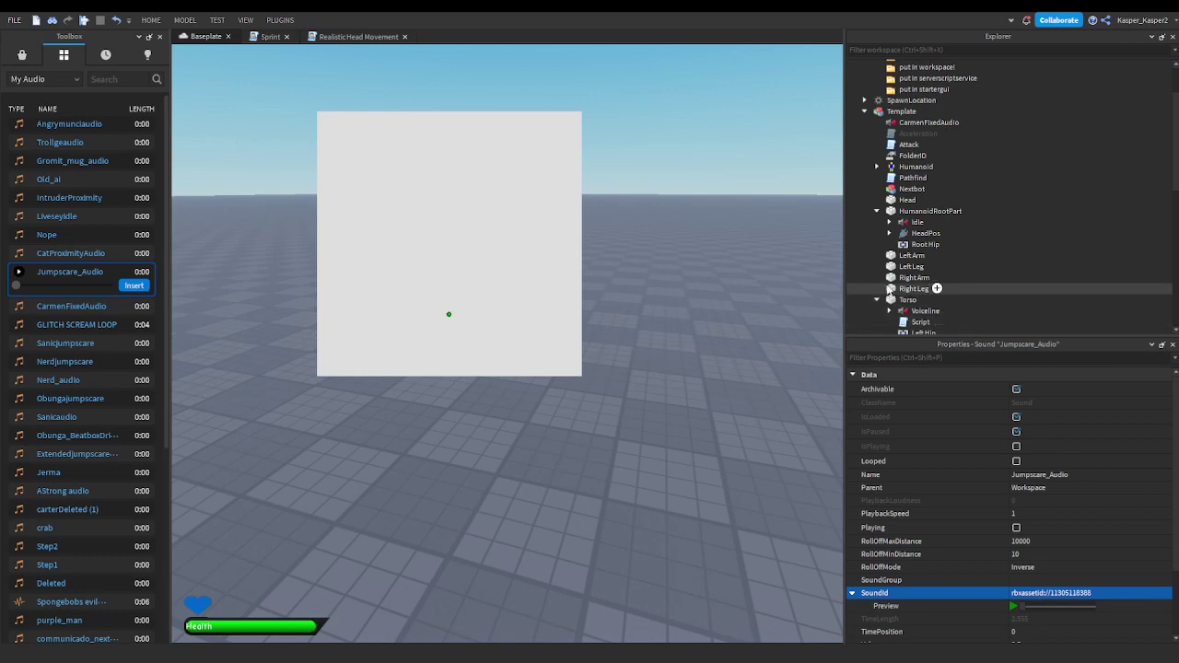
pyautogui.click(926, 312)
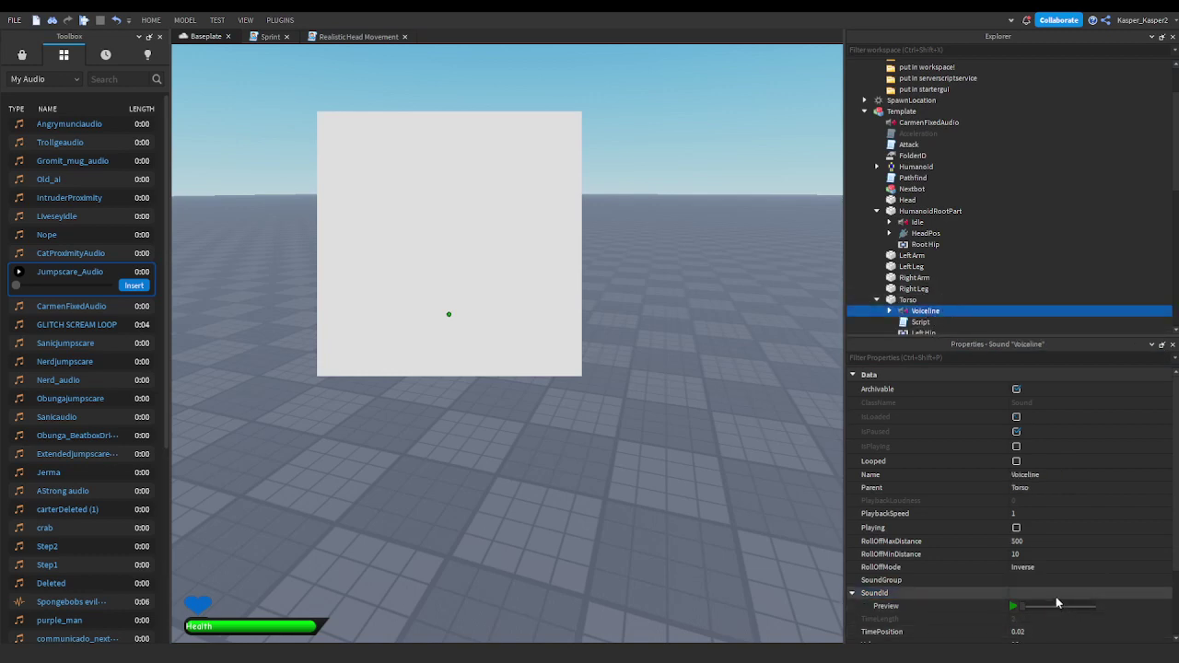
pyautogui.hotkey('ctrl', 'v')
pyautogui.press('Return')
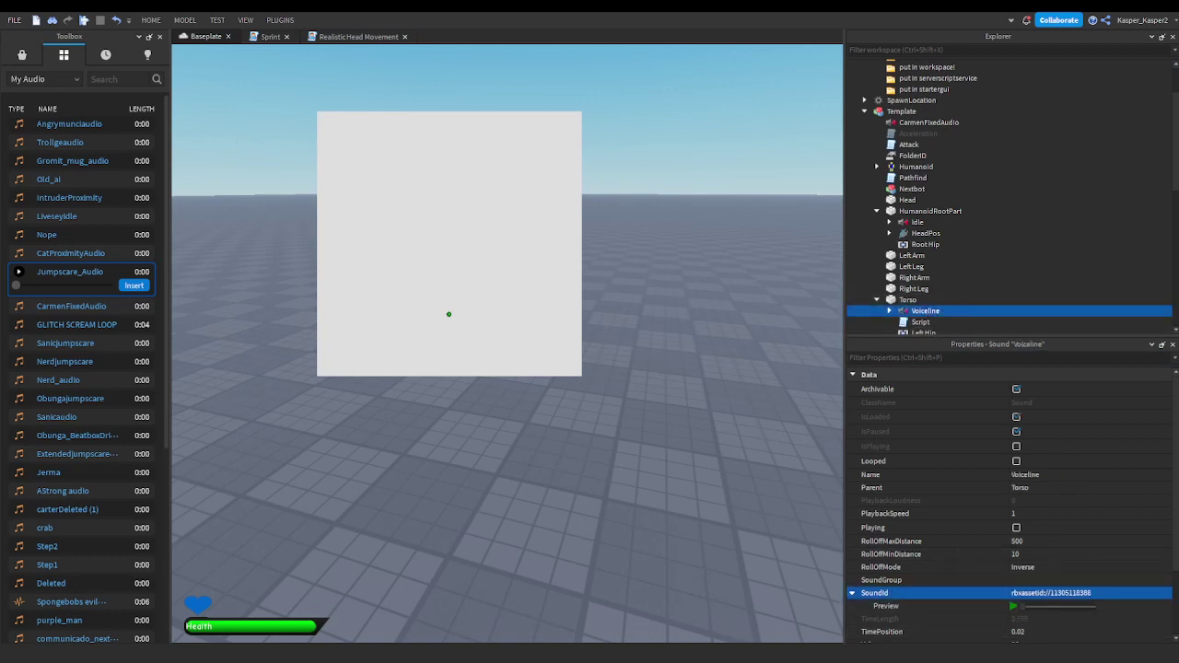
pyautogui.click(35, 58)
pyautogui.click(99, 79)
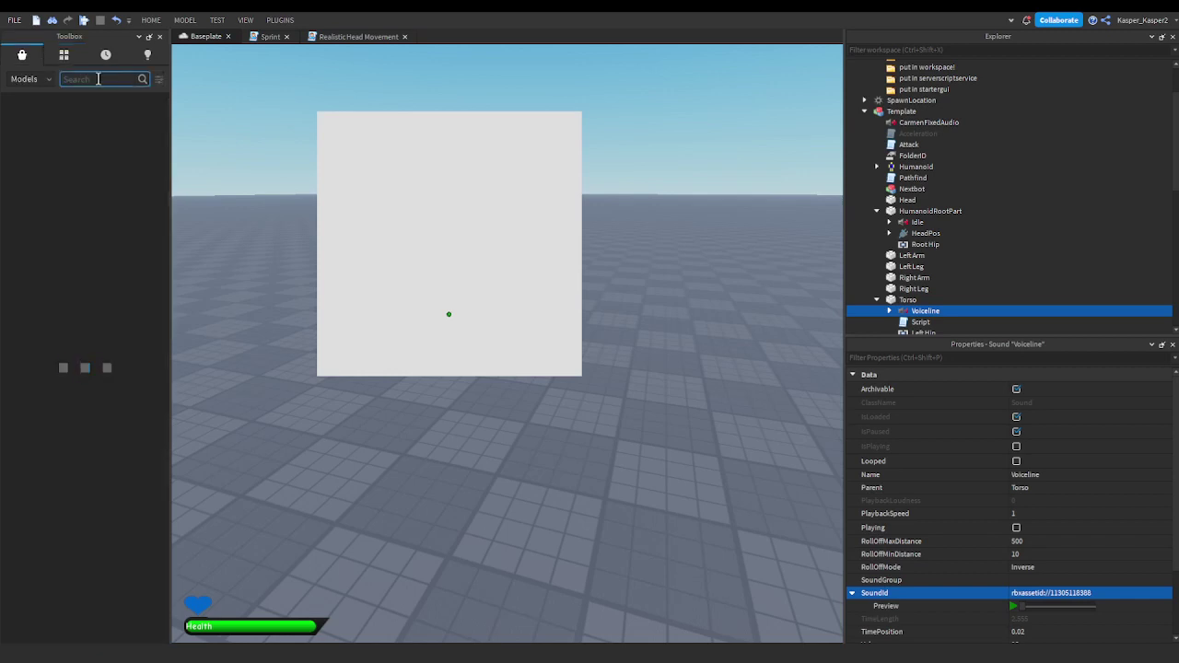
pyautogui.write('voic')
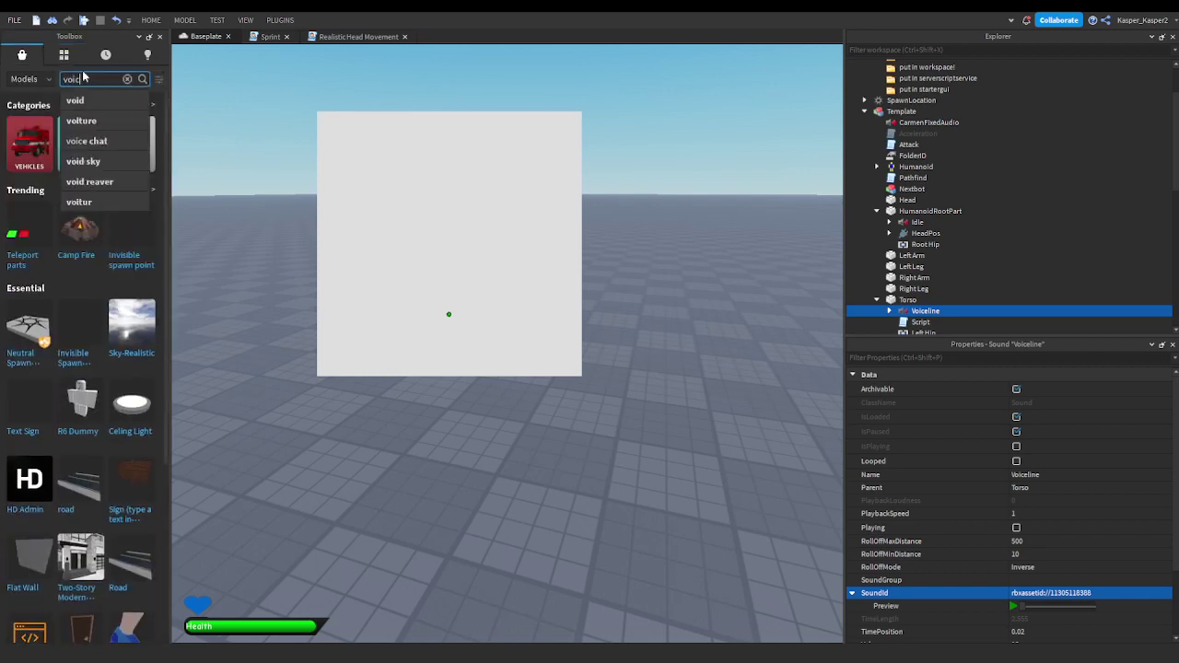
pyautogui.write('eline')
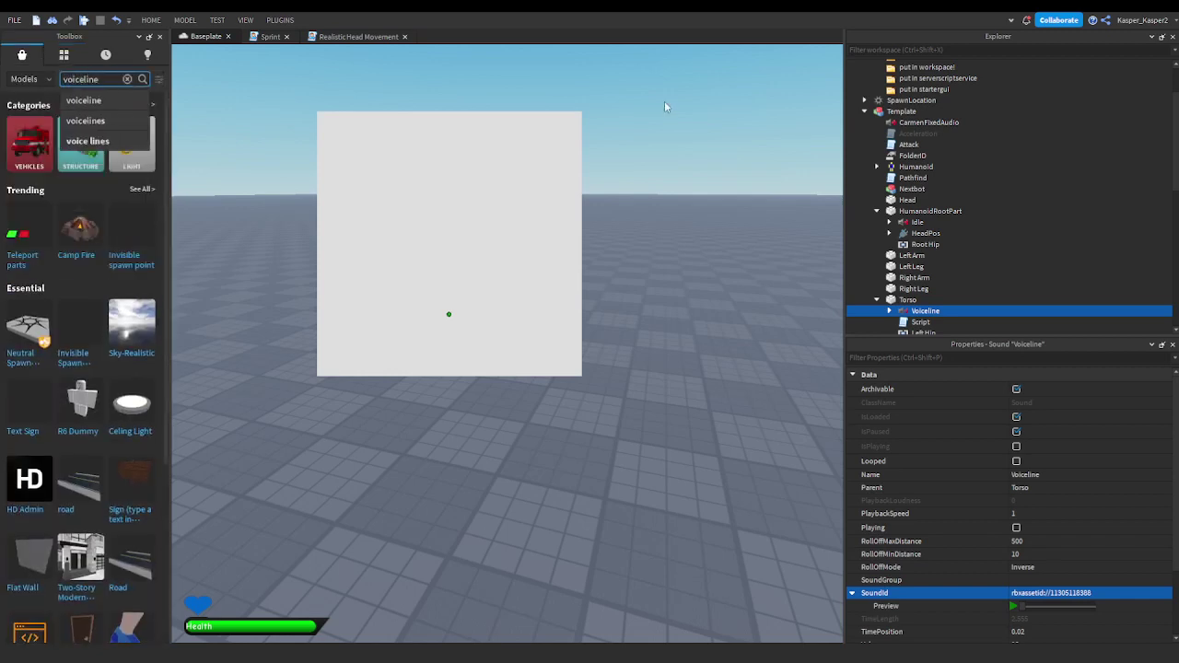
pyautogui.write(' is')
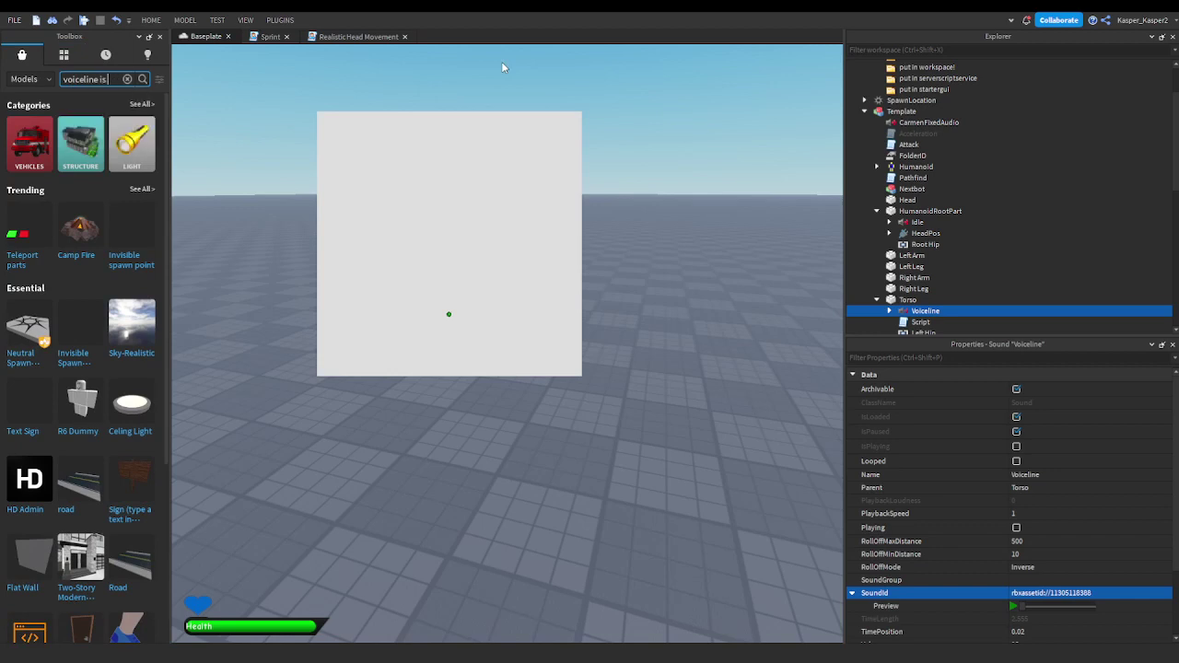
pyautogui.write(' the jum')
pyautogui.write('pscare sound')
pyautogui.press('BackSpace')
pyautogui.click(126, 80)
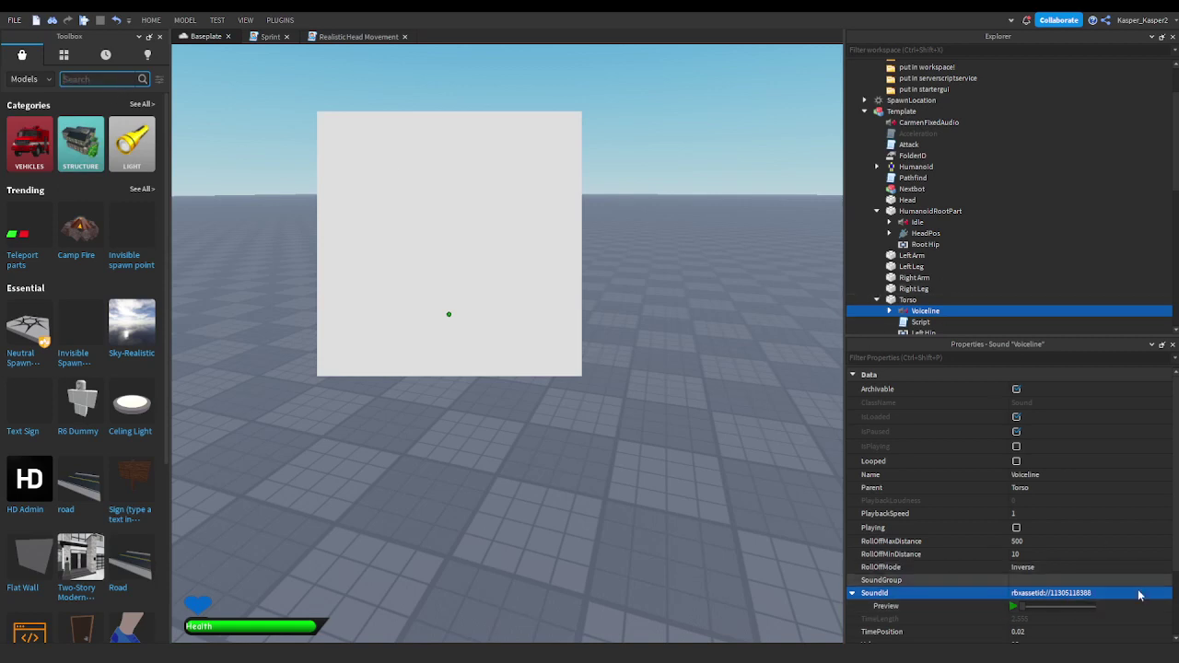
# Step: Show My Images in the Toolbox inventory to look through the uploaded images for the nextbot
pyautogui.click(712, 427)
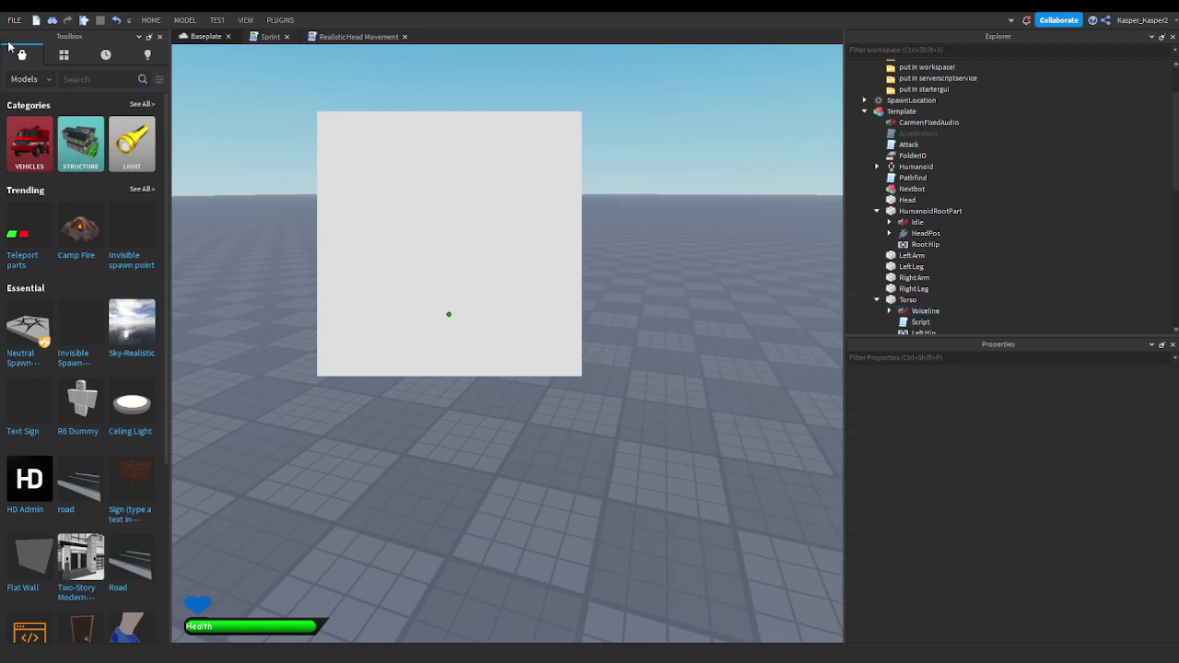
pyautogui.click(66, 54)
pyautogui.click(33, 79)
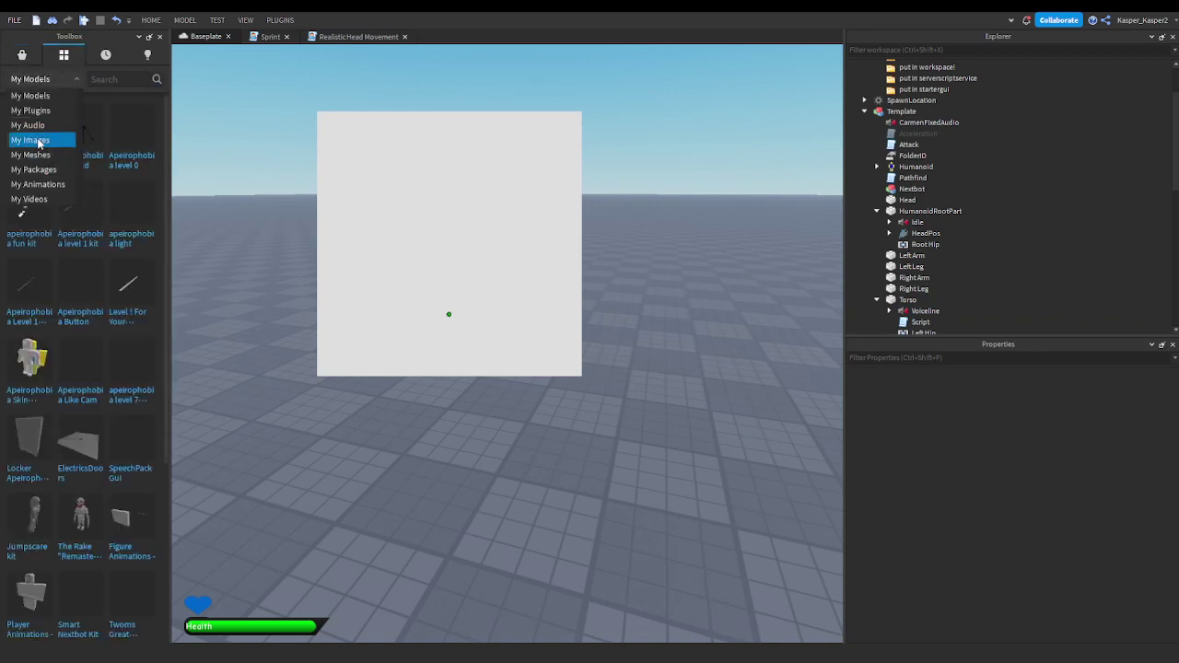
pyautogui.click(32, 142)
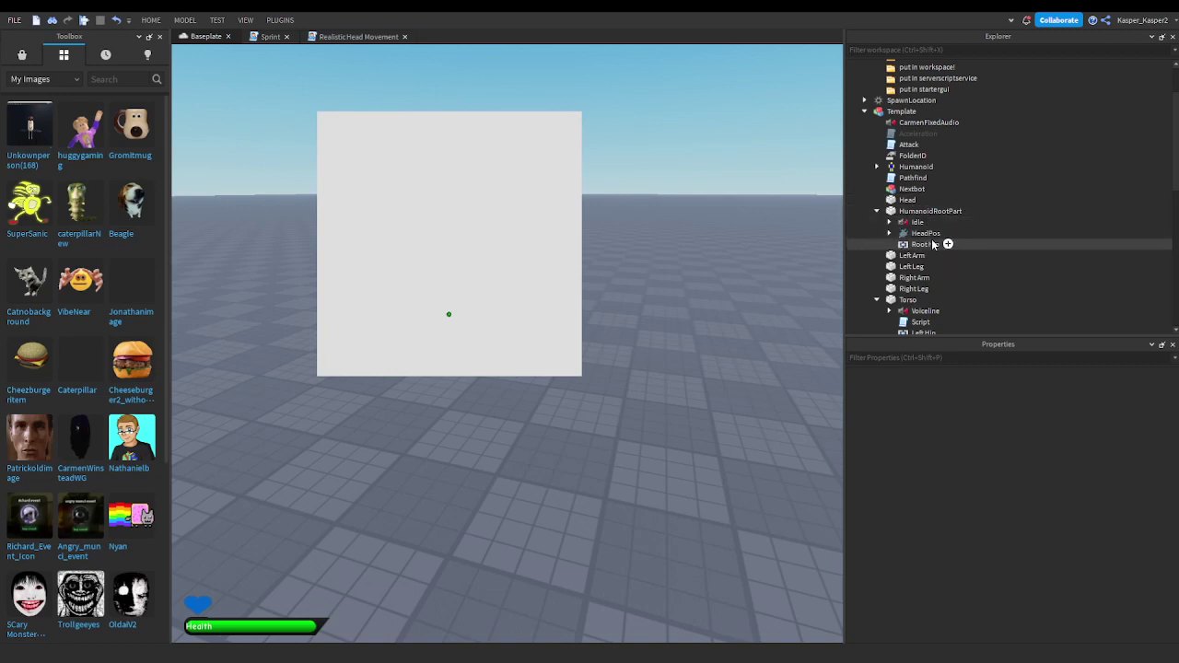
pyautogui.click(21, 54)
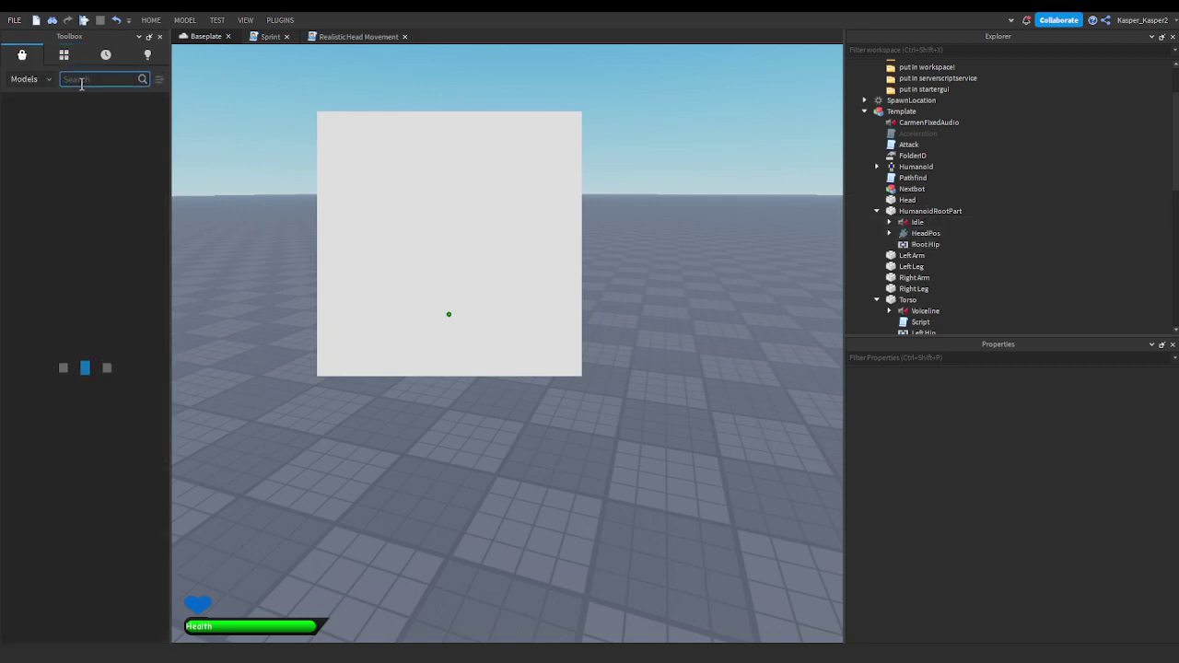
pyautogui.write('how to')
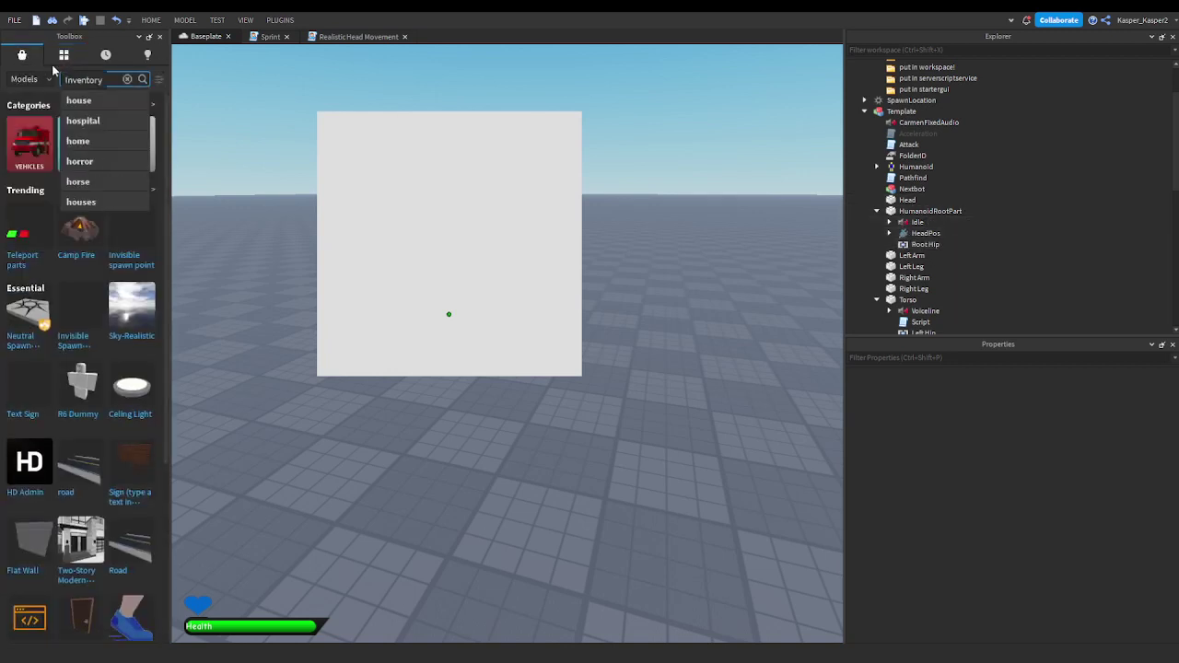
pyautogui.write(' m')
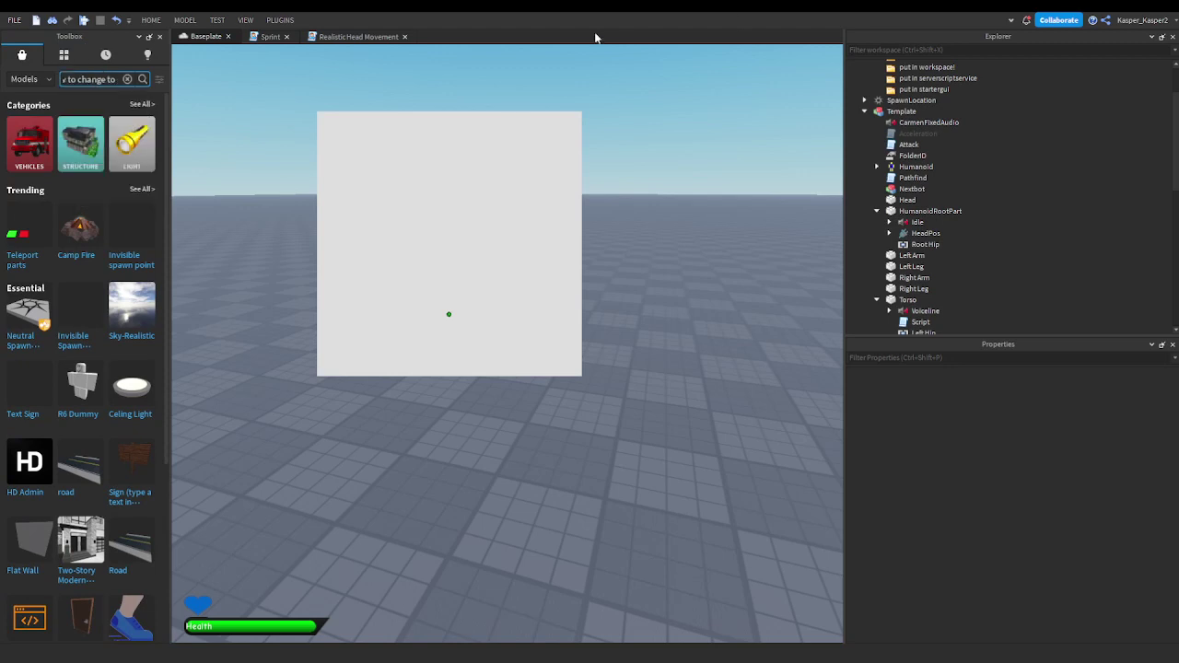
pyautogui.write('mage i will show you just')
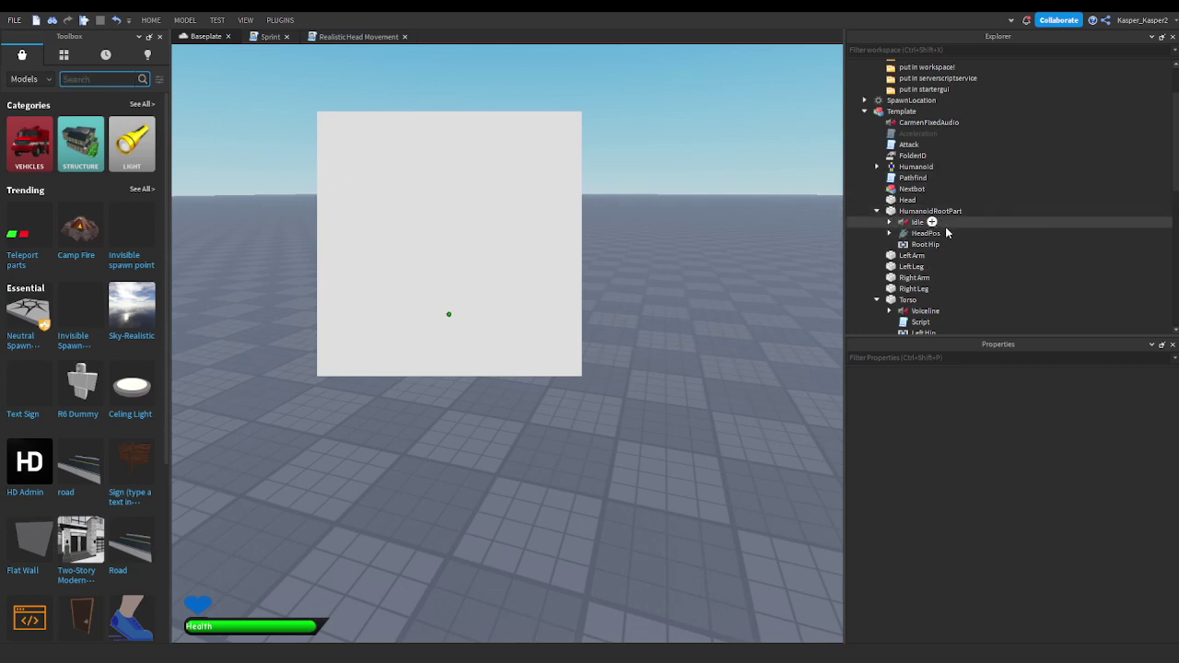
pyautogui.click(888, 235)
pyautogui.click(889, 234)
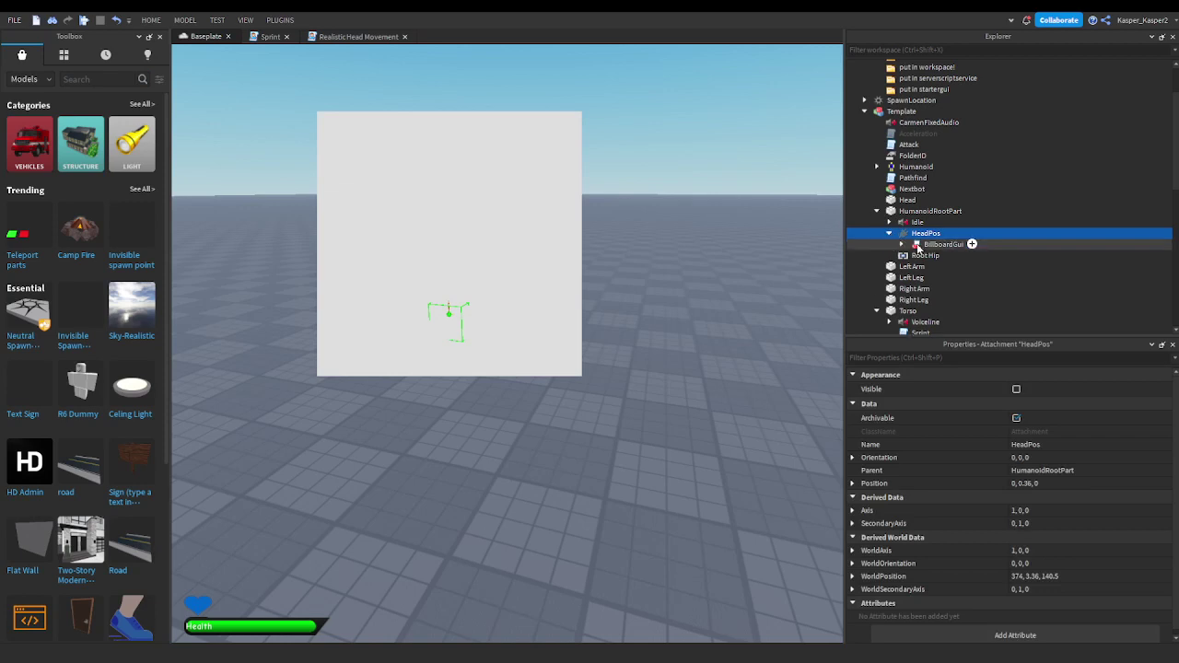
pyautogui.click(903, 245)
pyautogui.click(940, 255)
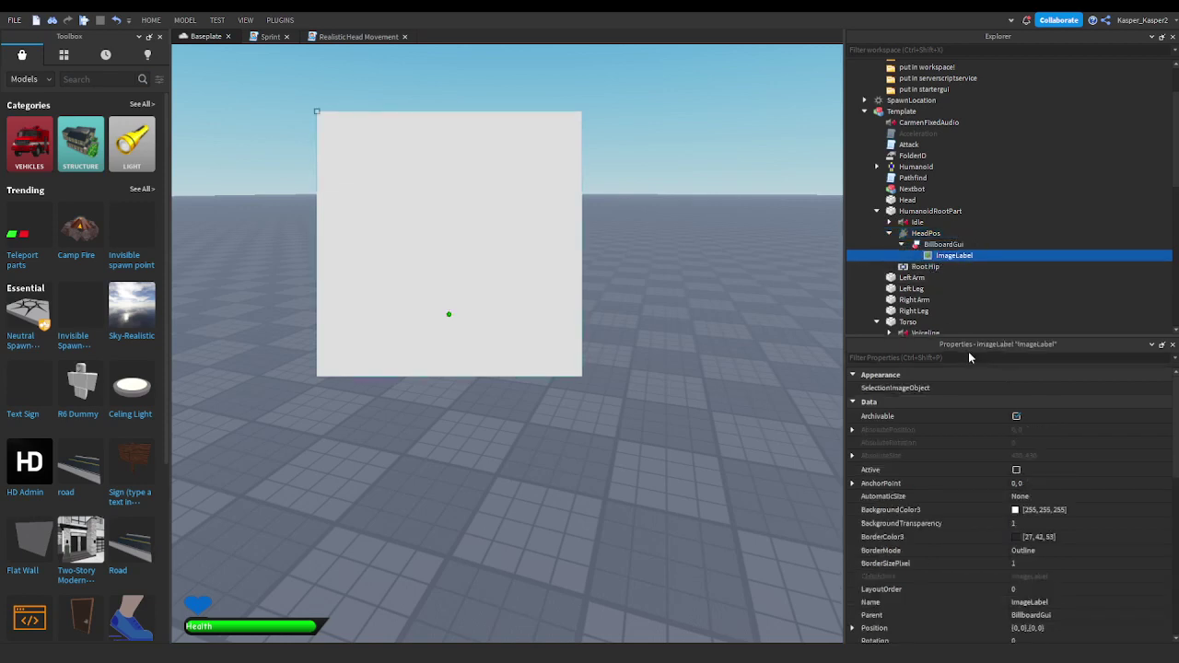
pyautogui.scroll(-2, 1027, 493)
pyautogui.scroll(-2, 1037, 496)
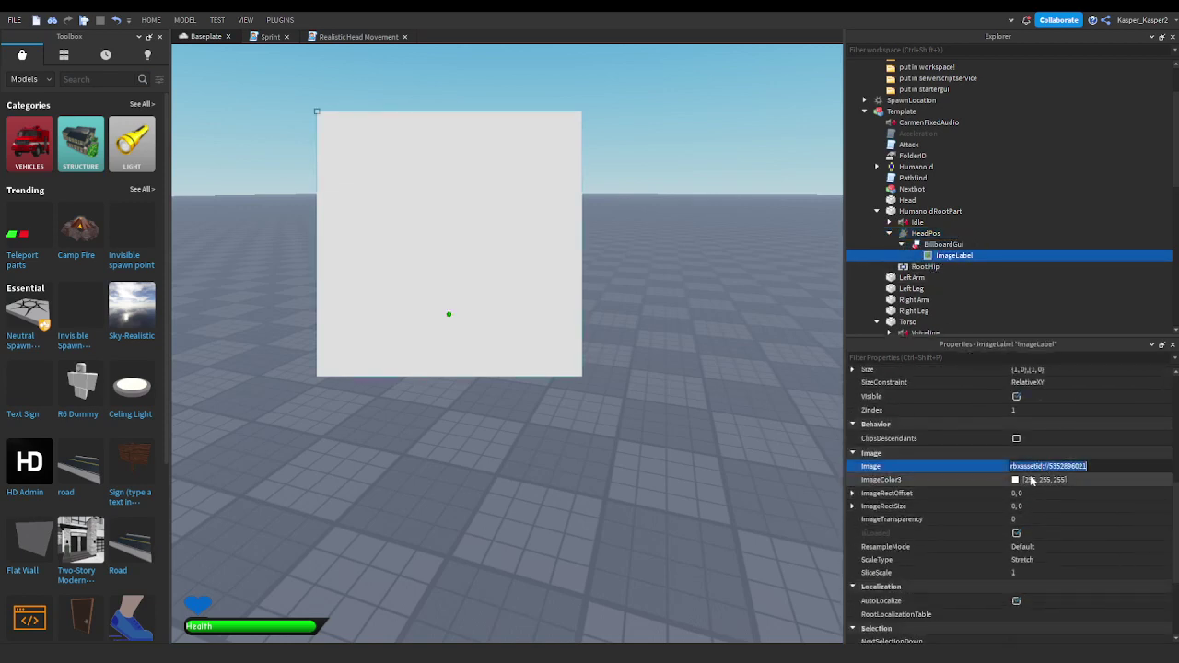
pyautogui.hotkey('ctrl', 'v')
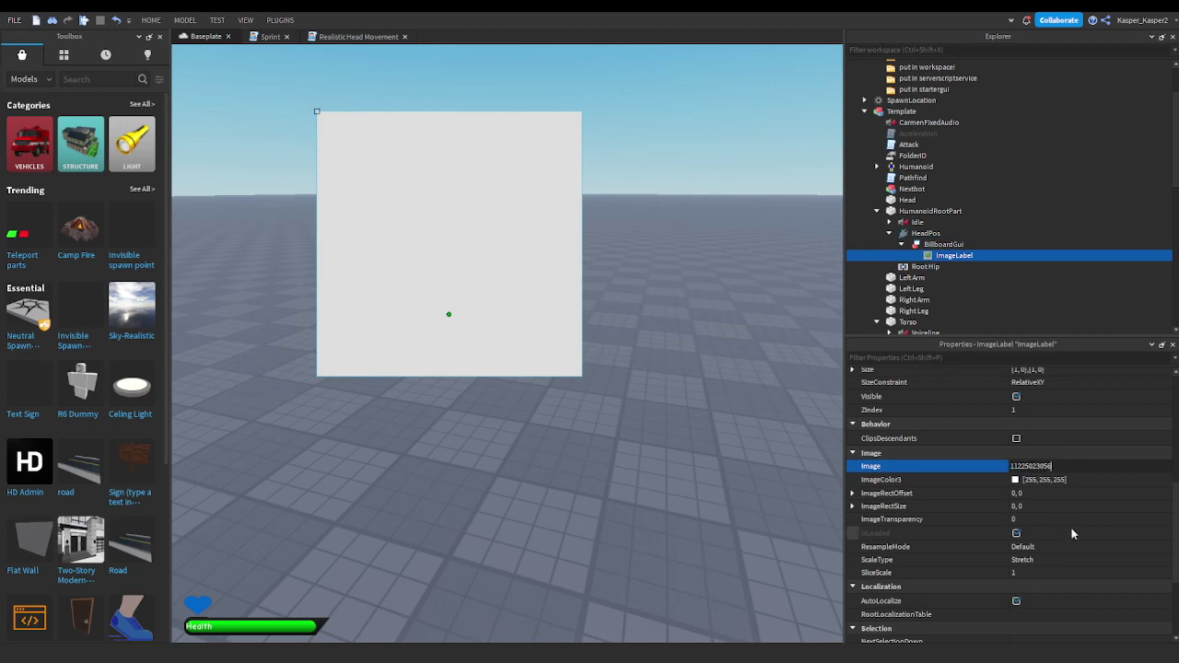
pyautogui.press('Return')
pyautogui.moveTo(684, 351); pyautogui.dragTo(693, 323, button='right')
pyautogui.click(693, 323)
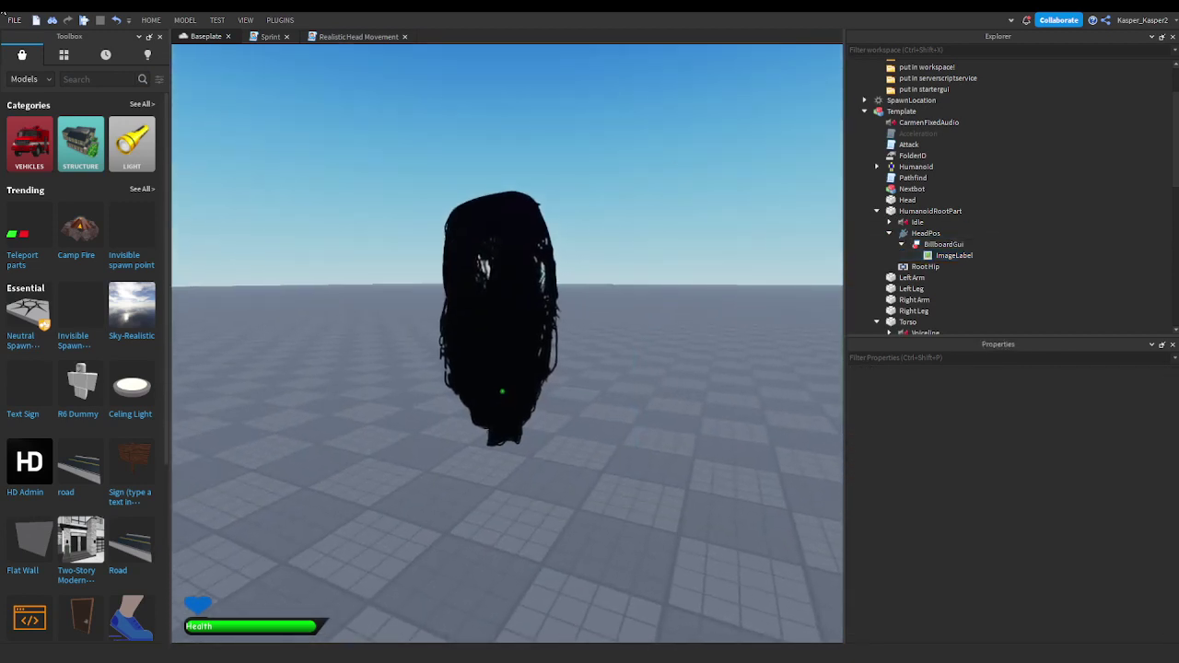
pyautogui.write('t')
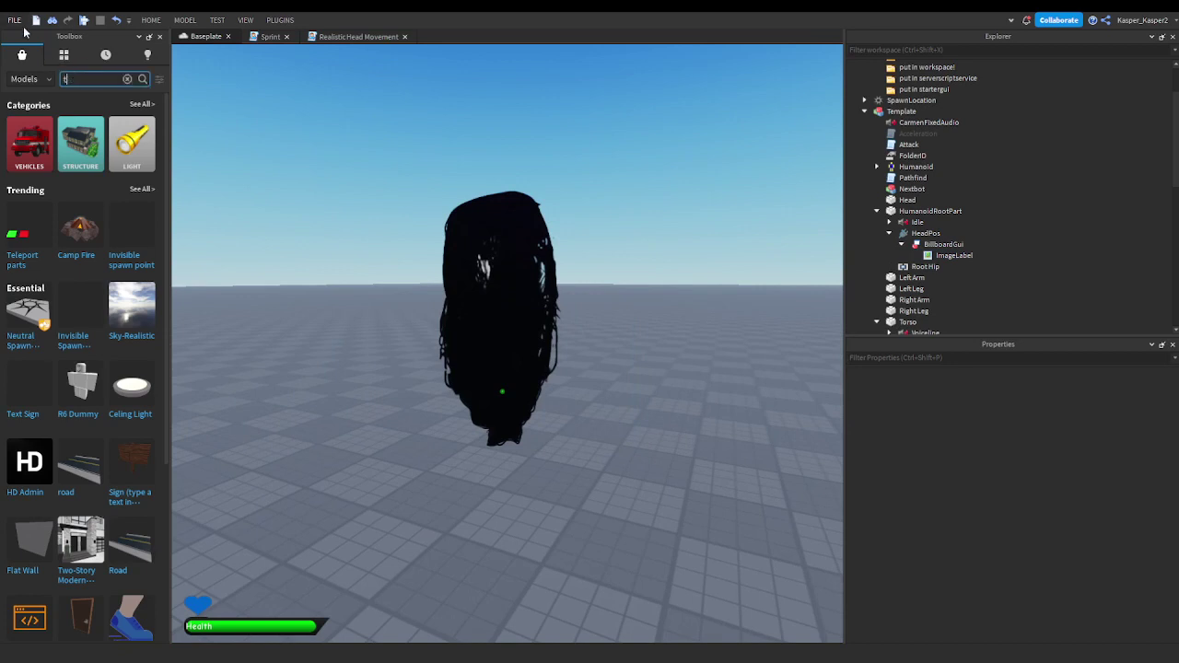
pyautogui.write('here')
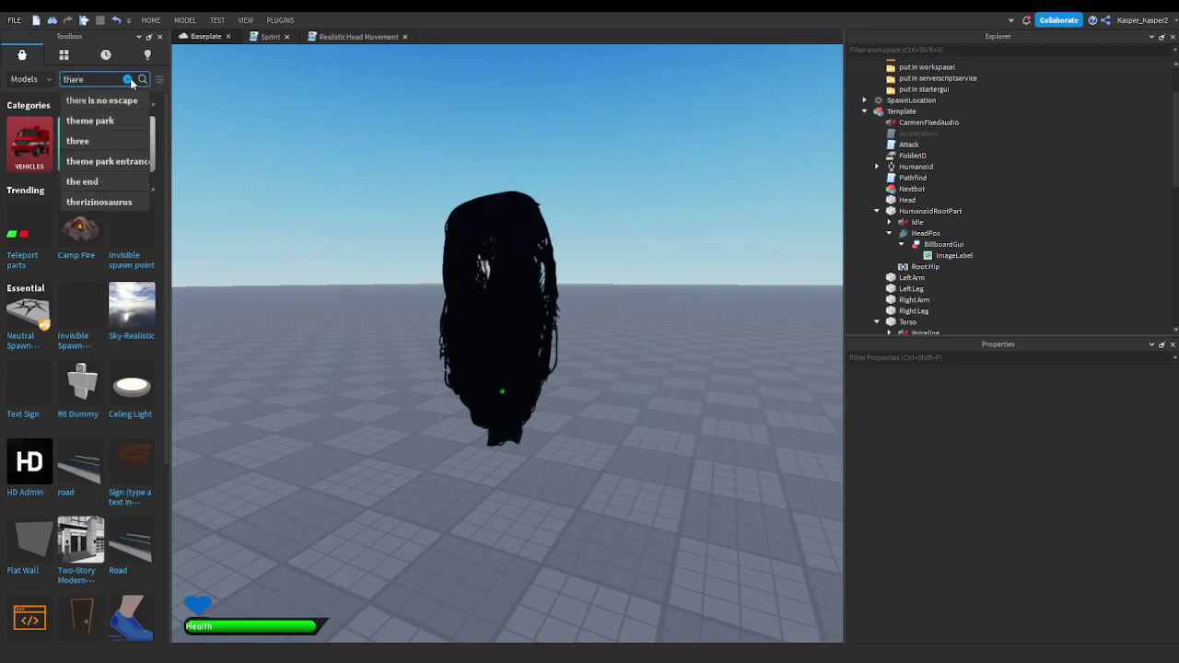
pyautogui.click(436, 168)
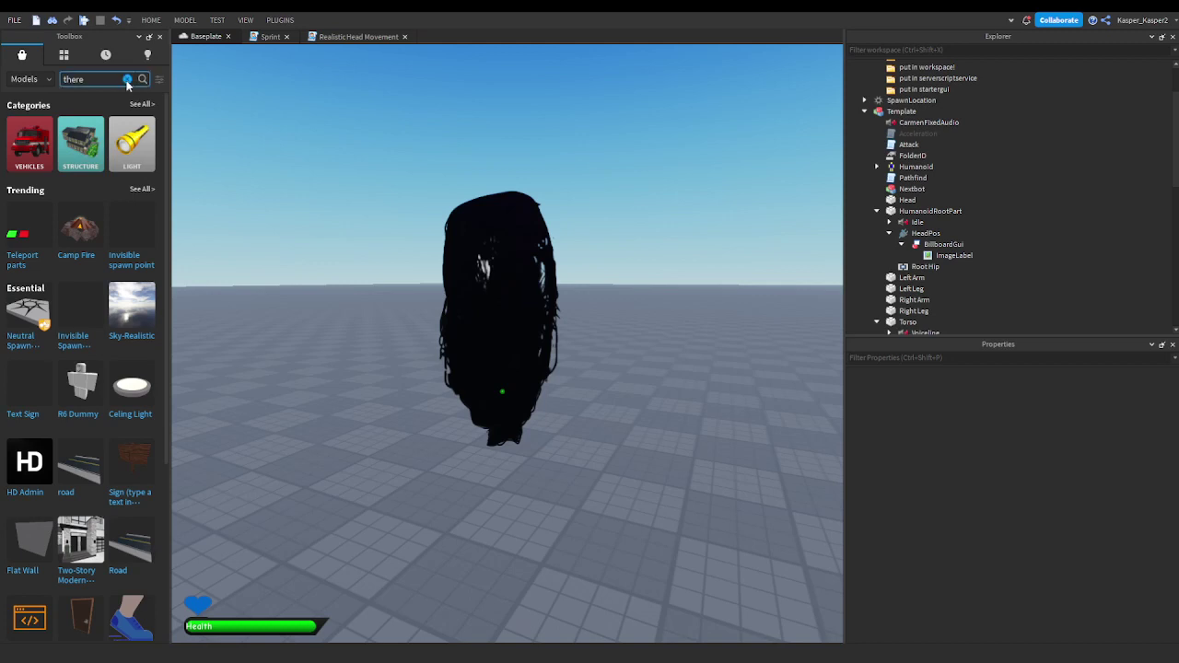
pyautogui.click(127, 79)
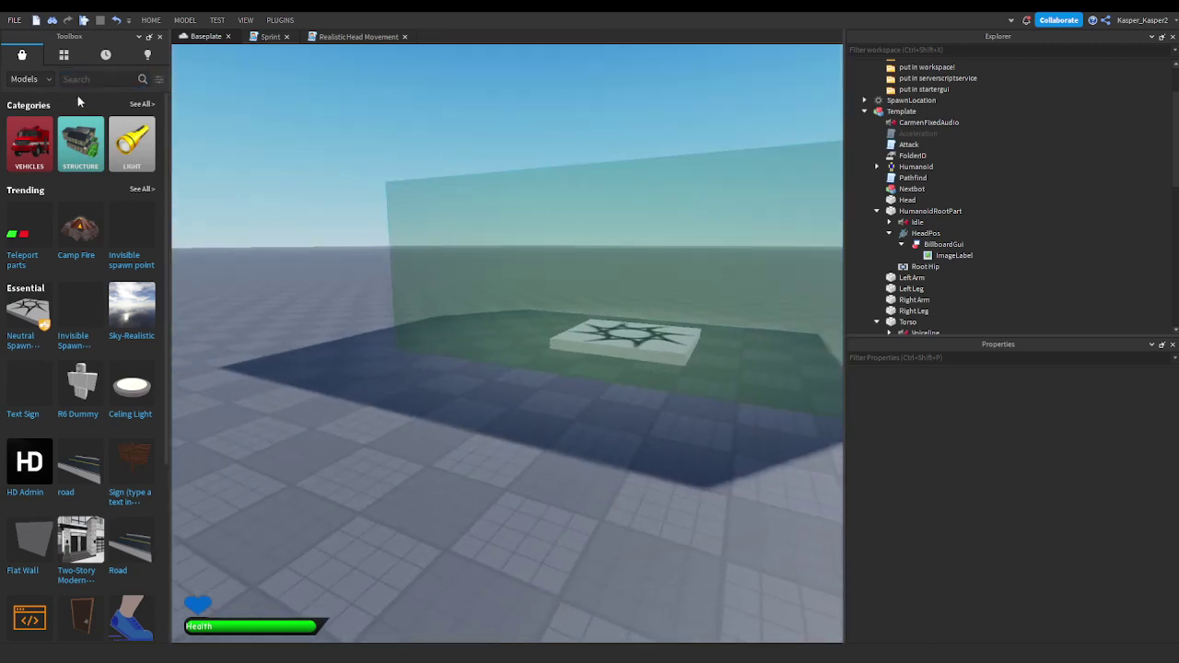
pyautogui.write('lets')
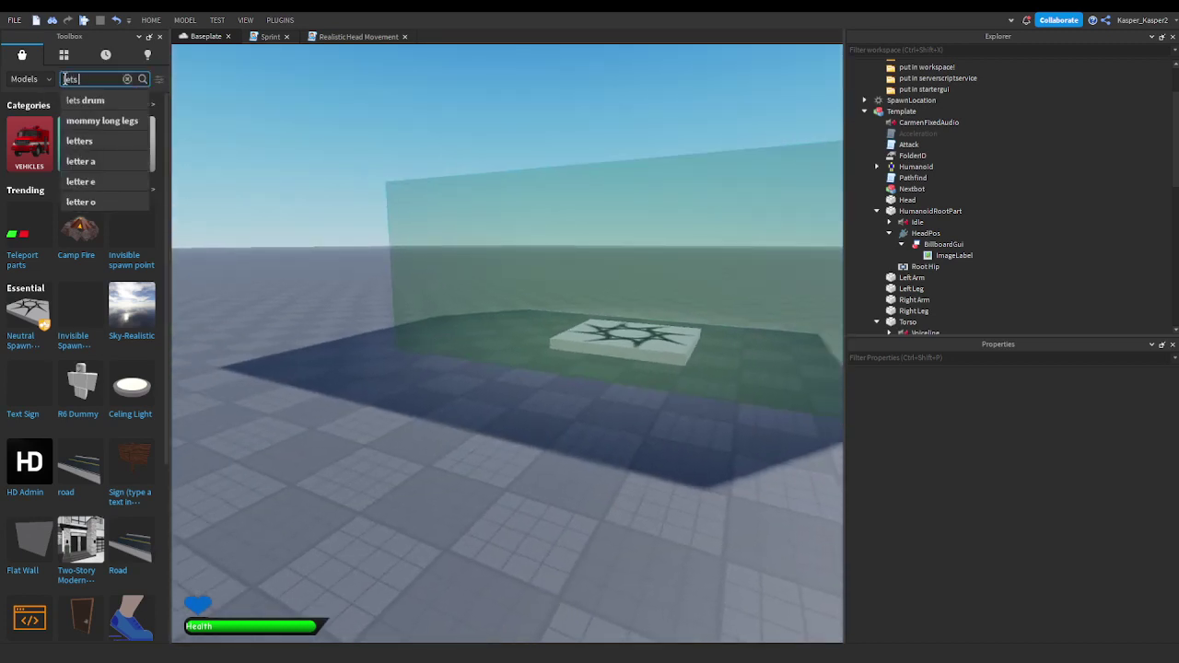
pyautogui.write(' tesx')
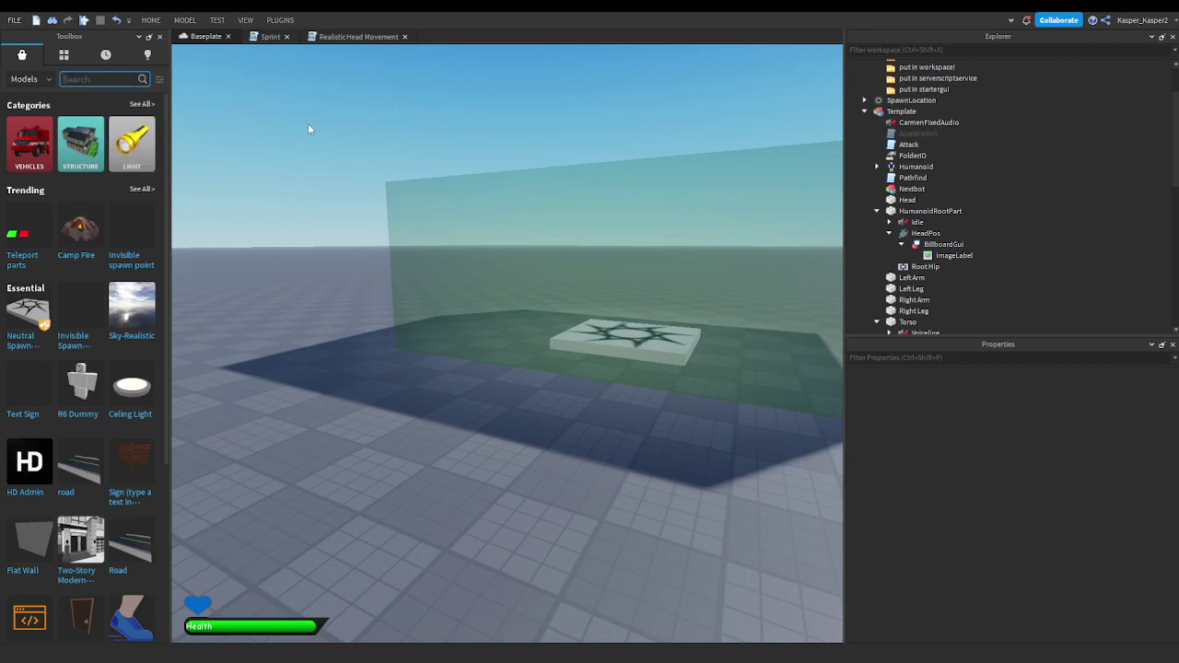
# Step: Playtest the game and walk out of the safe zone to check how the nextbot looks and behaves
pyautogui.click(82, 19)
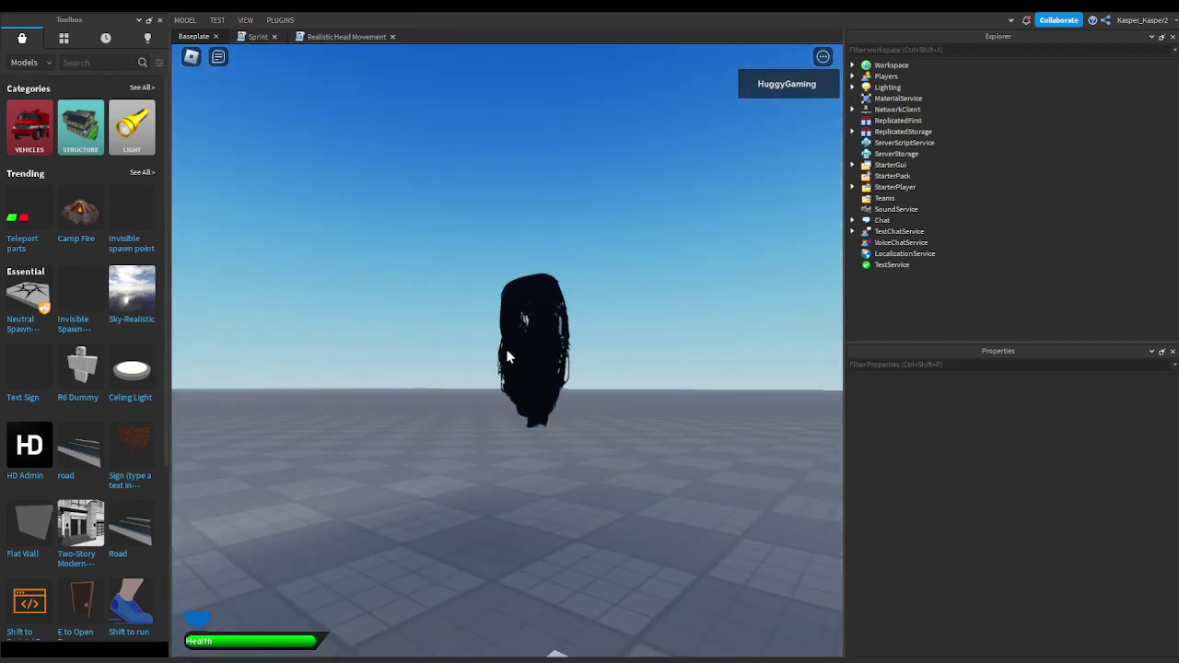
pyautogui.moveTo(507, 350); pyautogui.dragTo(507, 351, button='right')
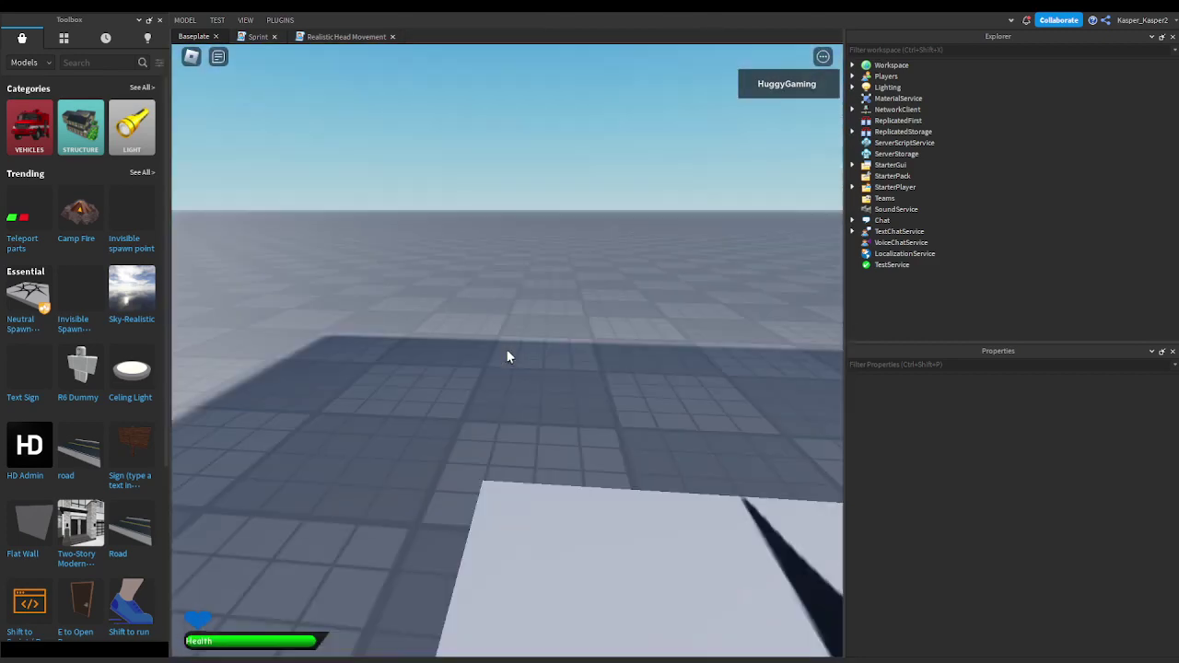
pyautogui.press('w')
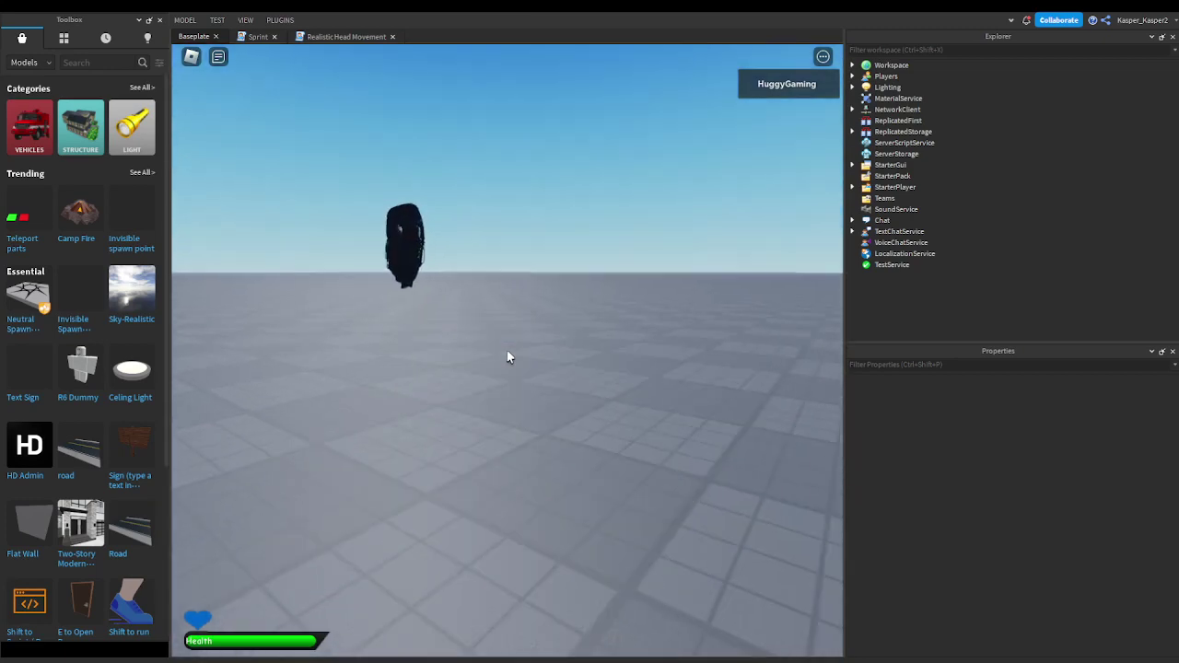
pyautogui.press('w')
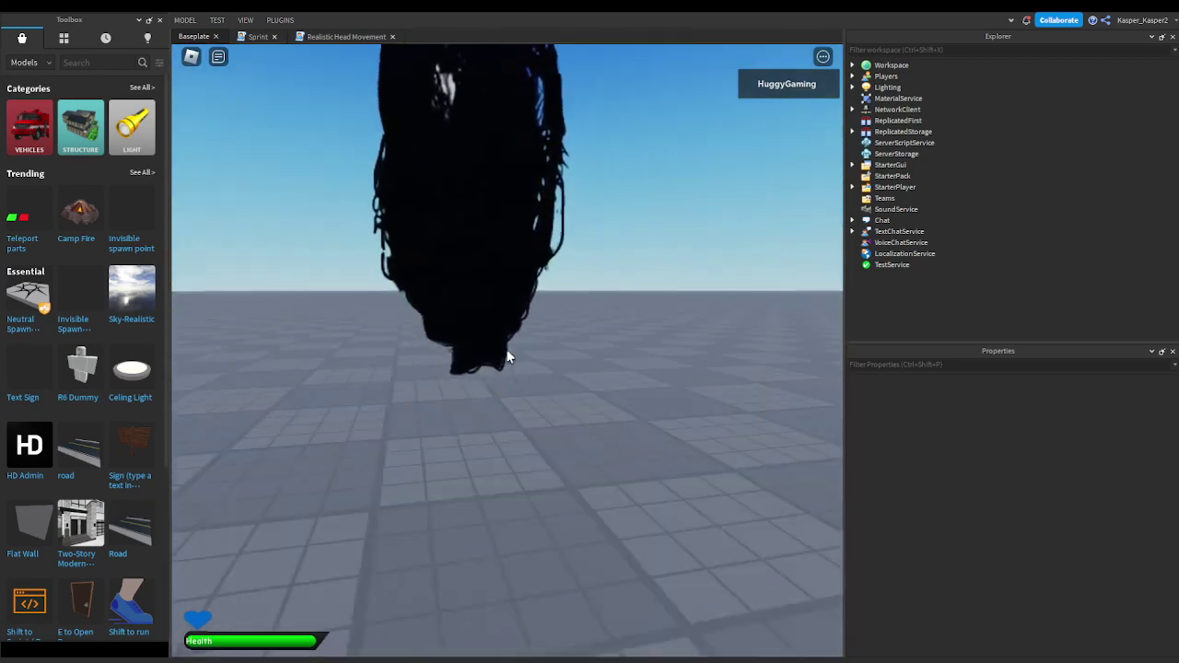
pyautogui.press('w')
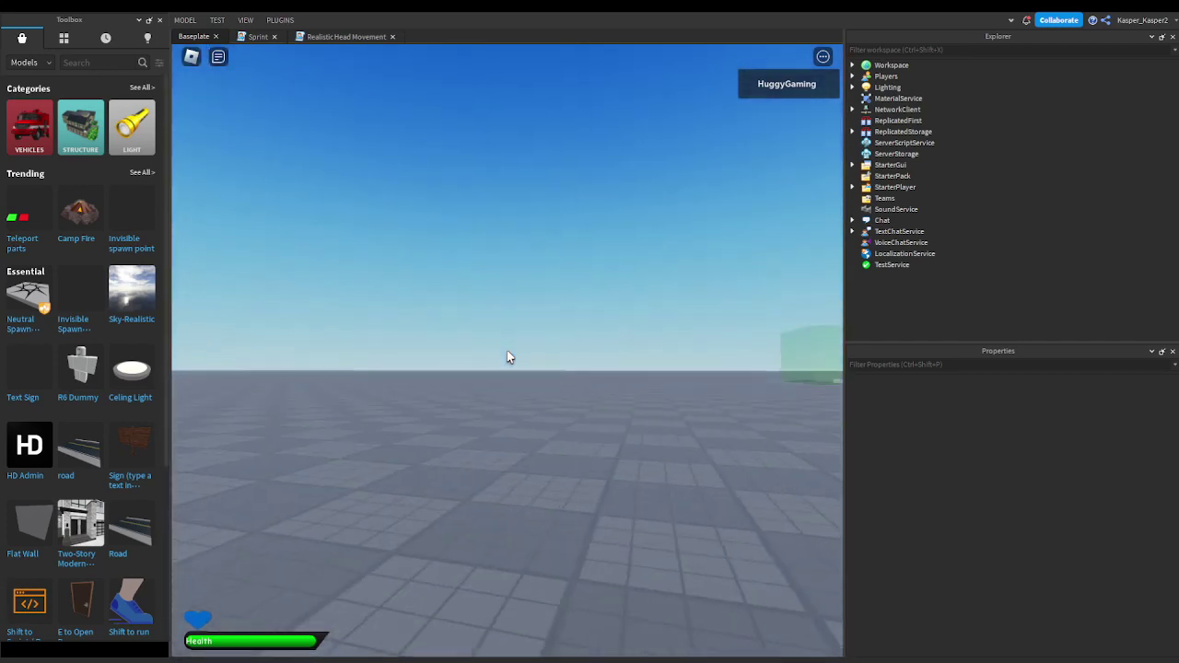
# Step: Walk around and through the safe zone in the playtest to check how the nextbot behaves near it
pyautogui.press('w')
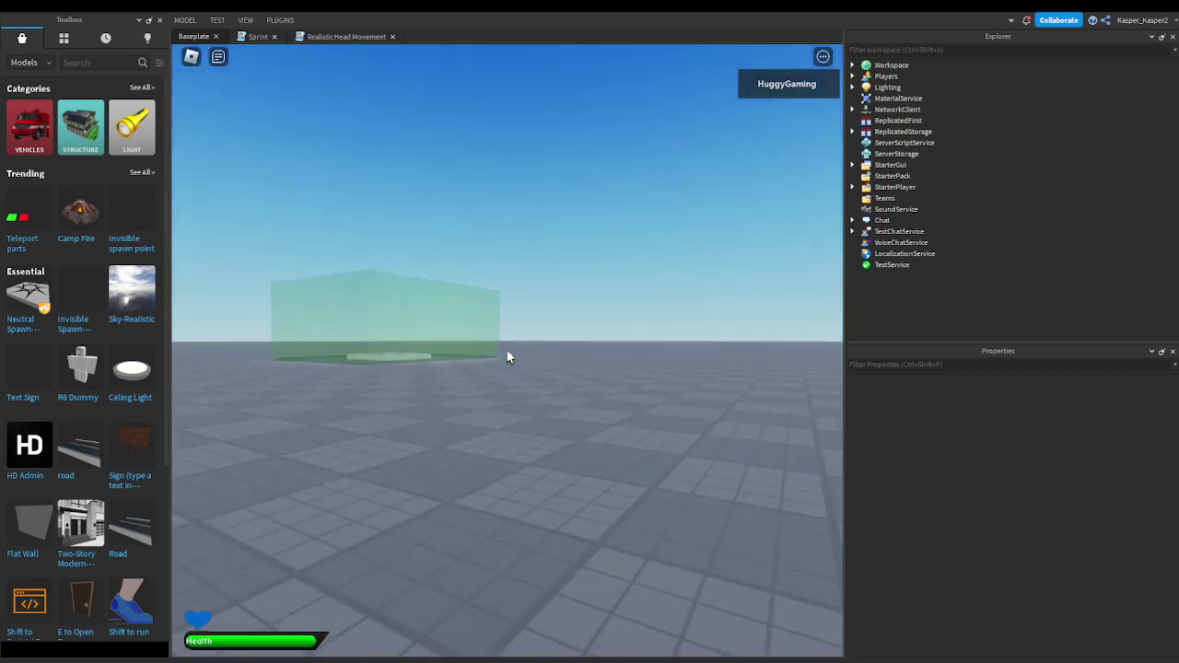
pyautogui.press('w')
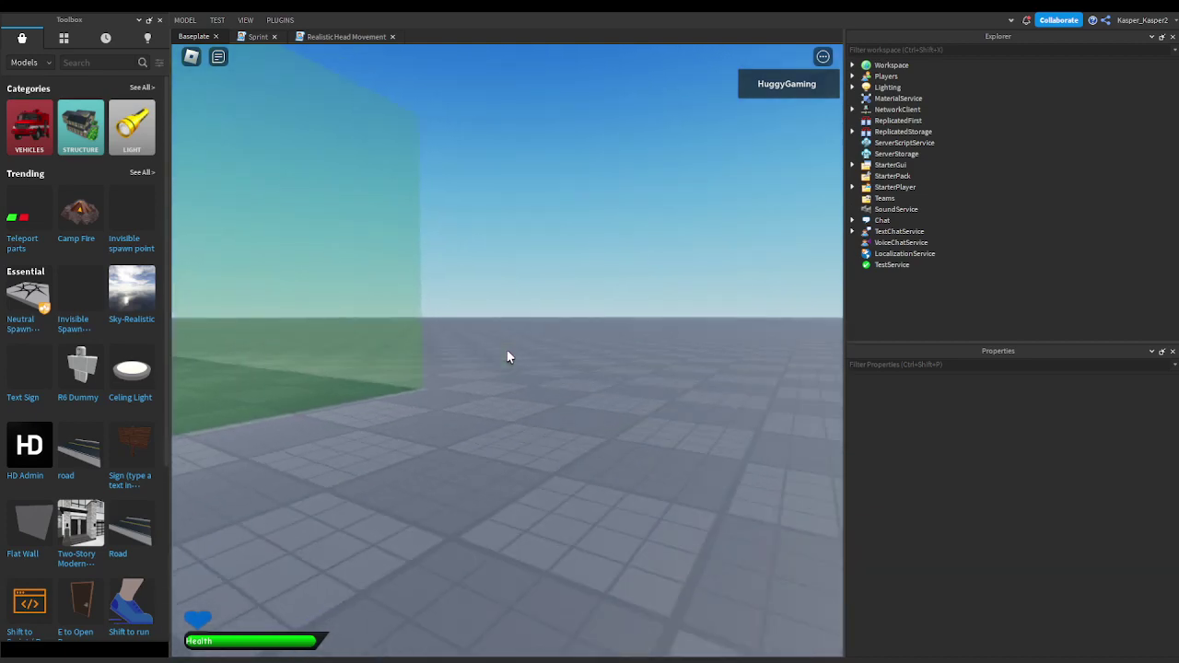
pyautogui.press('w')
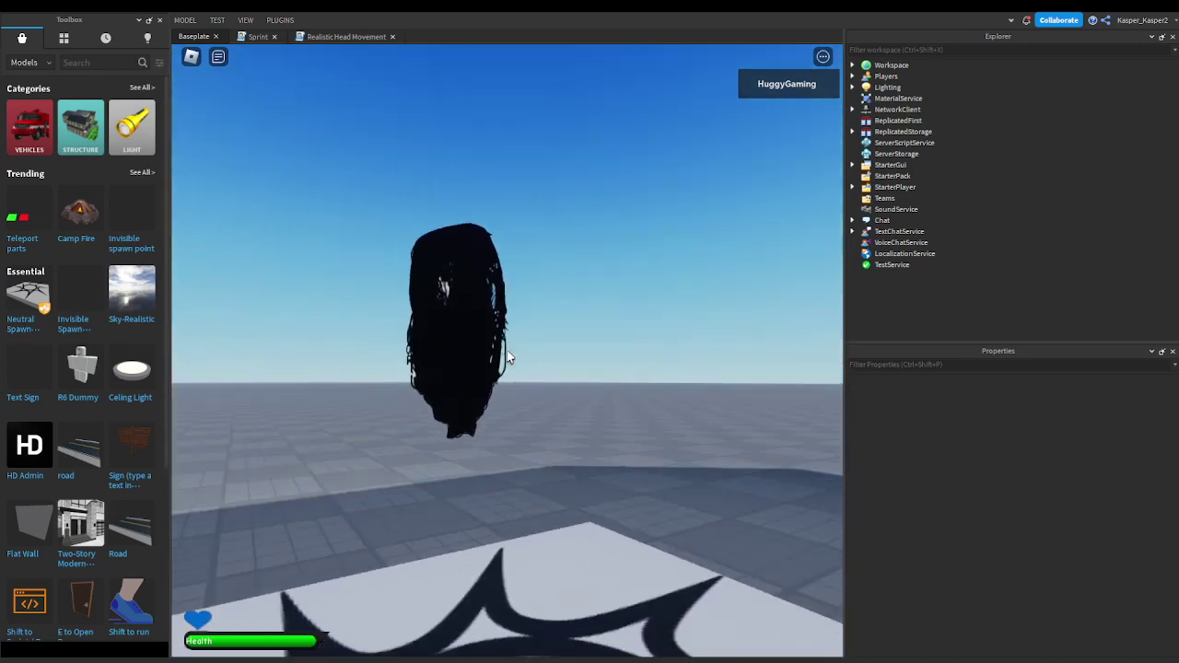
pyautogui.press('w')
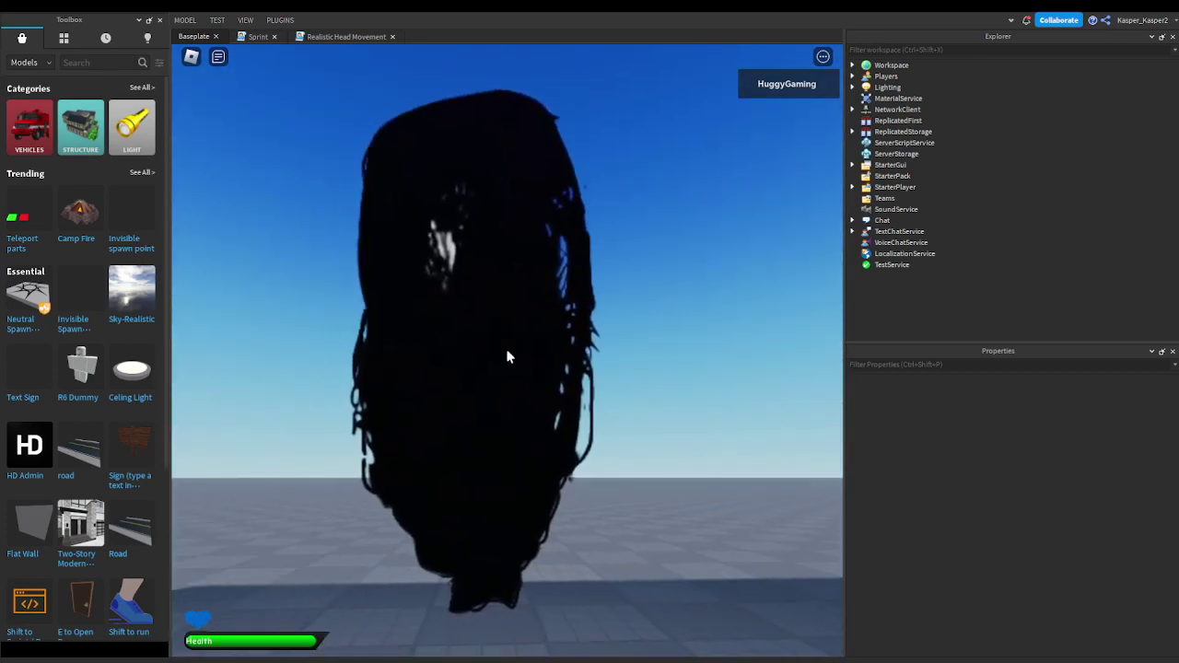
pyautogui.press('s')
pyautogui.press('s')
pyautogui.press('d')
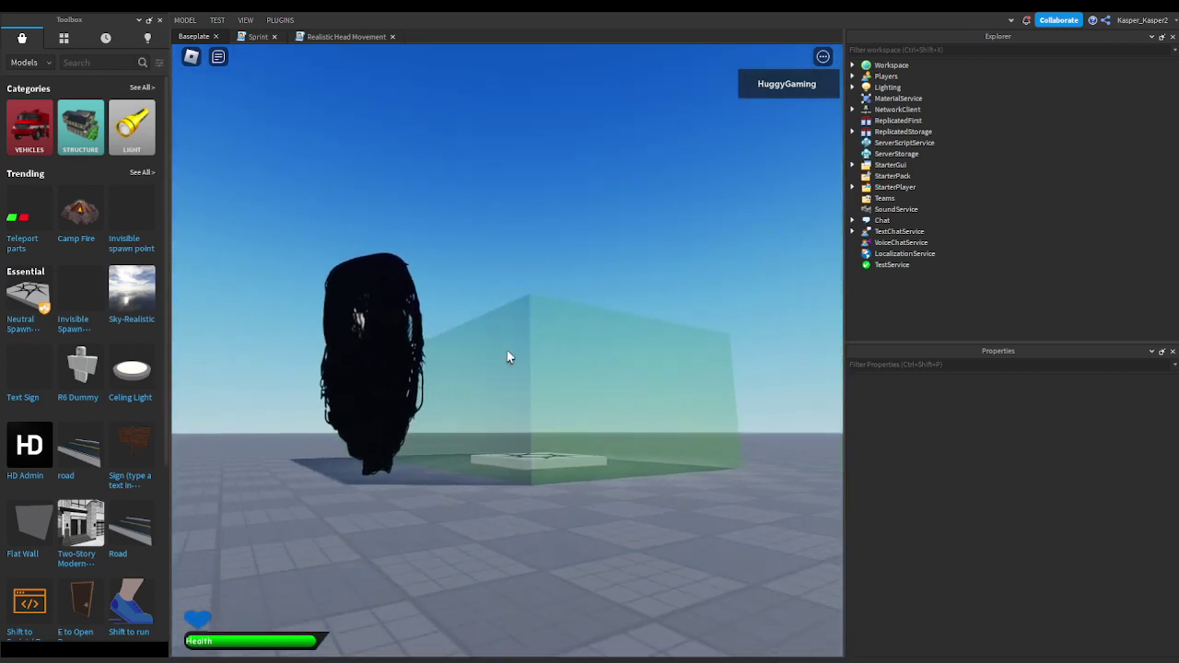
pyautogui.press('w')
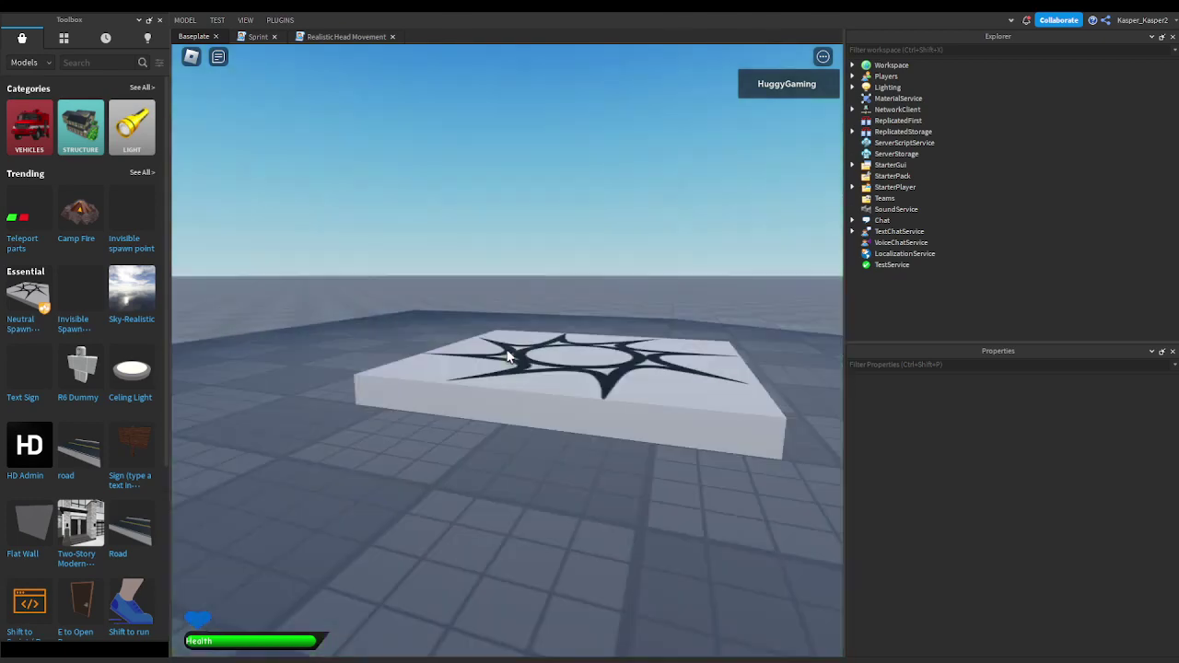
pyautogui.press('s')
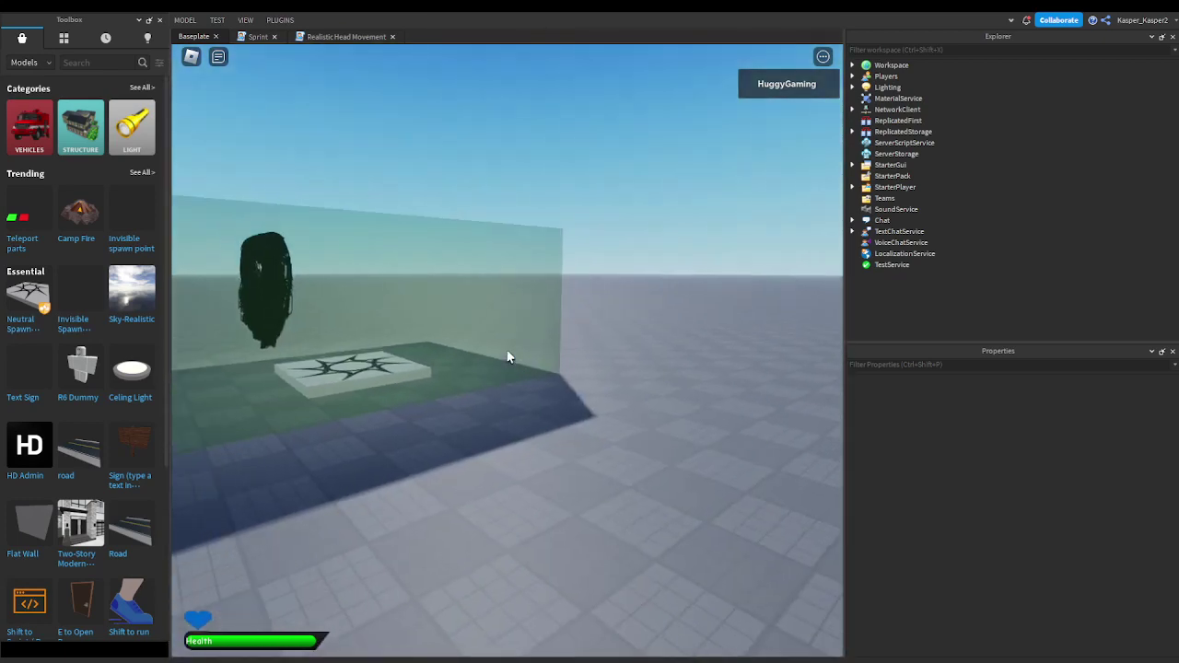
pyautogui.press('s')
pyautogui.press('d')
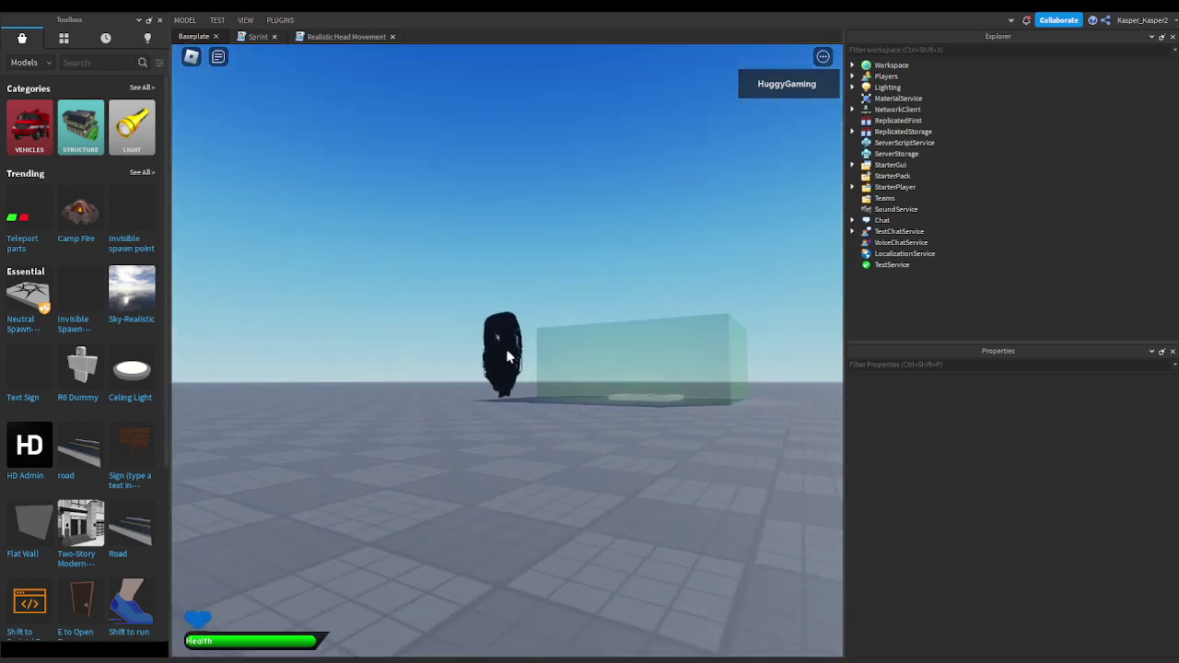
# Step: Approach the nextbot from the safe zone to check its chasing, and leave the playtest
pyautogui.press('w')
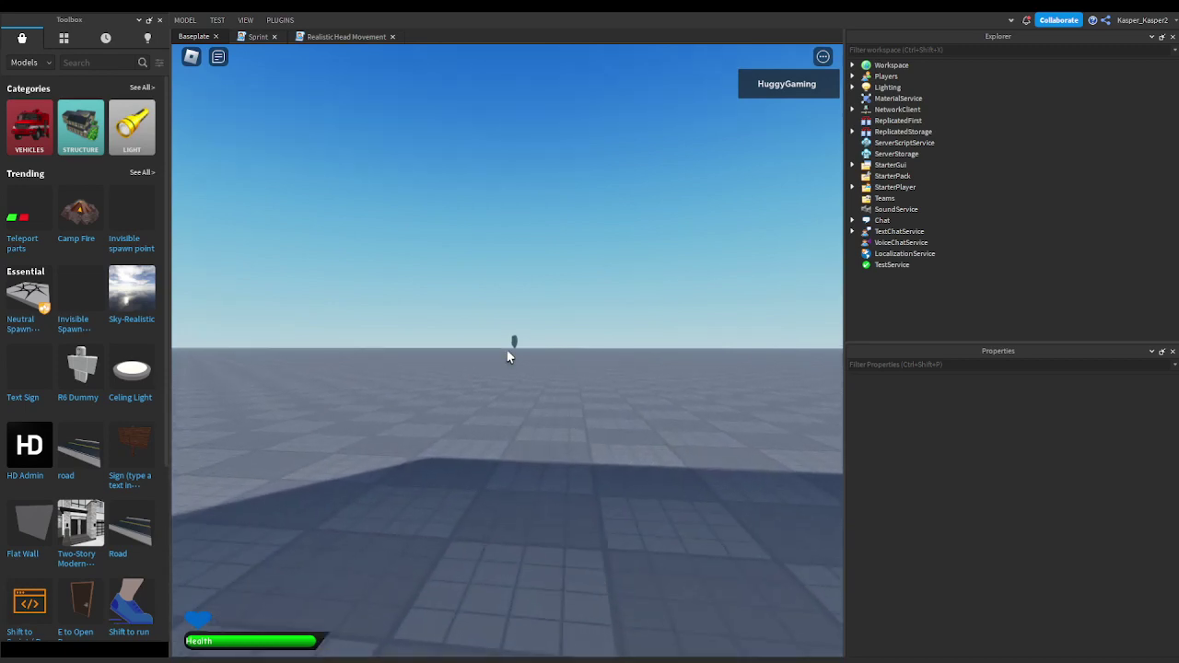
pyautogui.press('w')
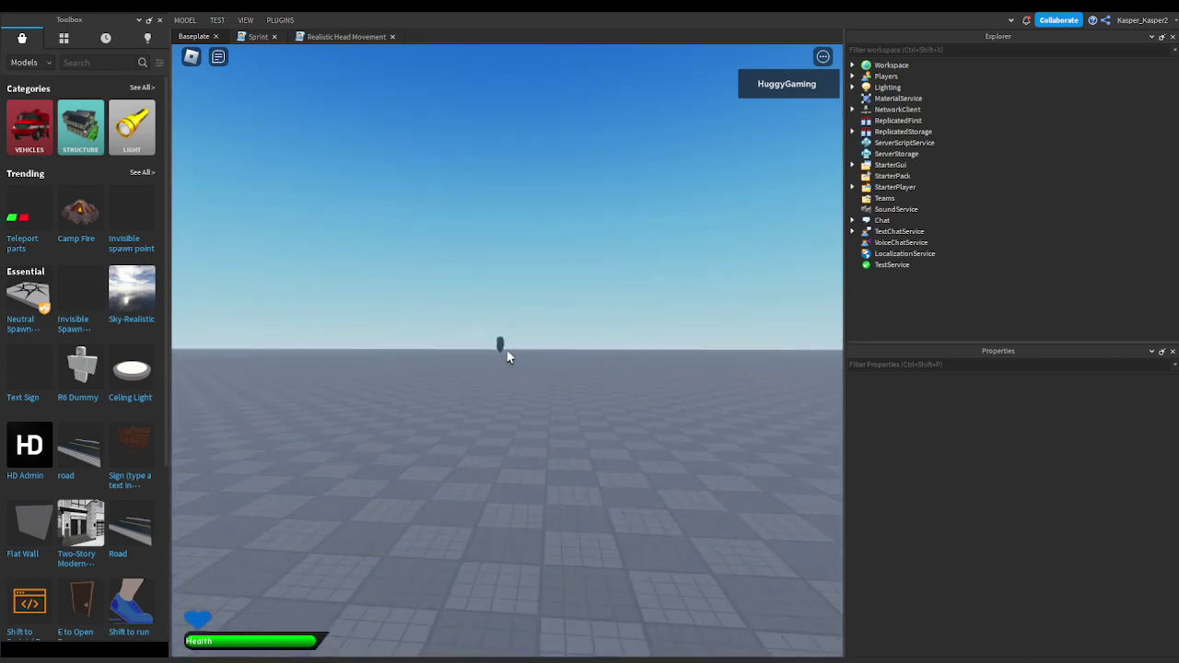
pyautogui.press('w')
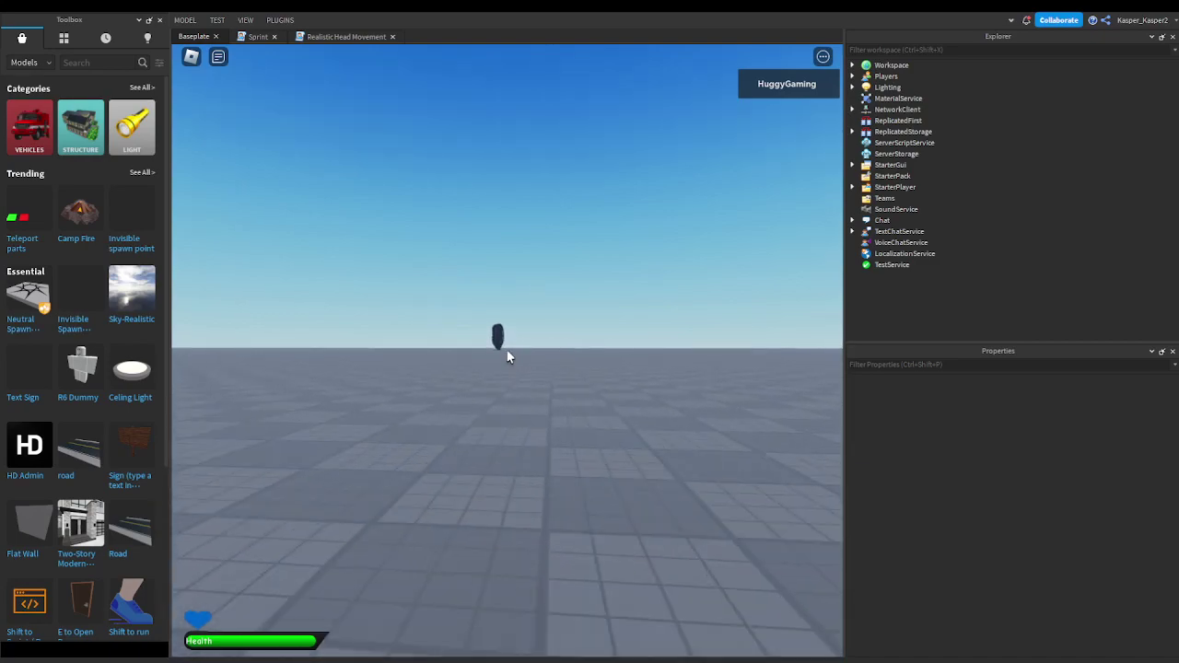
pyautogui.press('w')
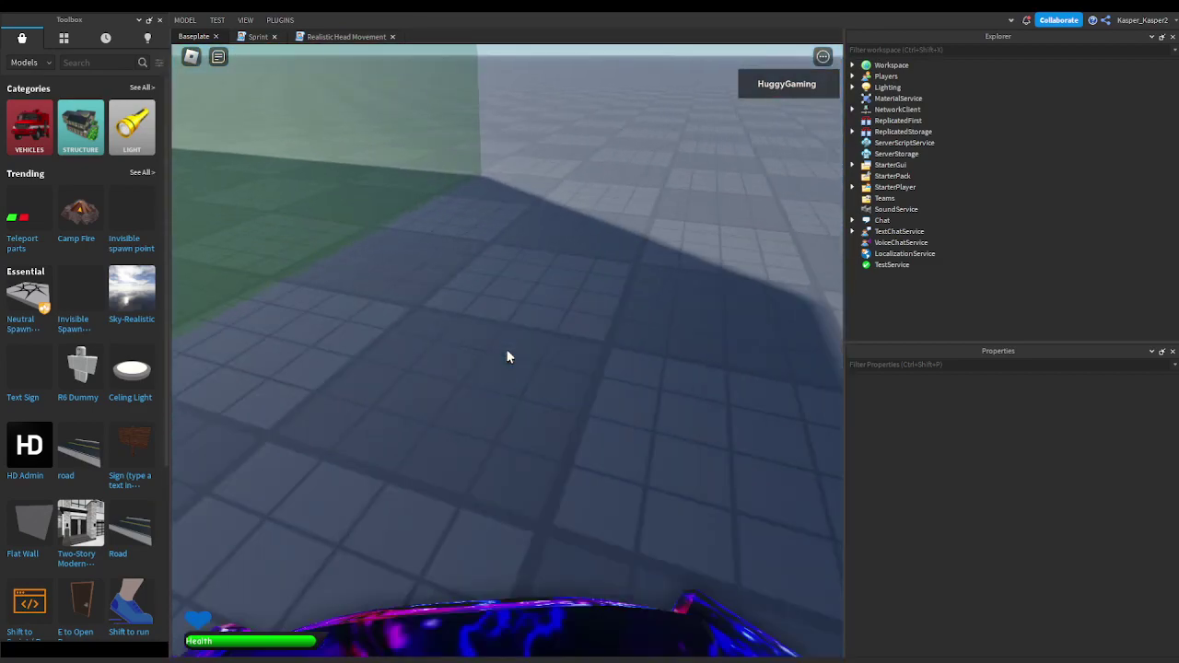
pyautogui.scroll(5, 506, 357)
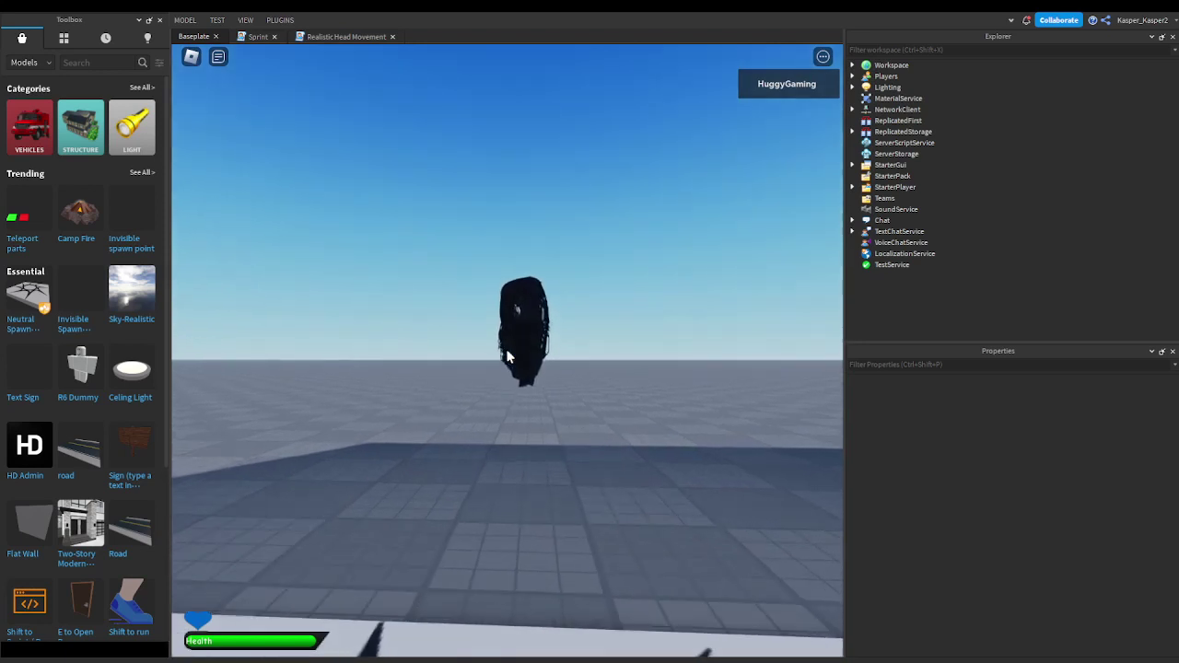
pyautogui.press('Escape')
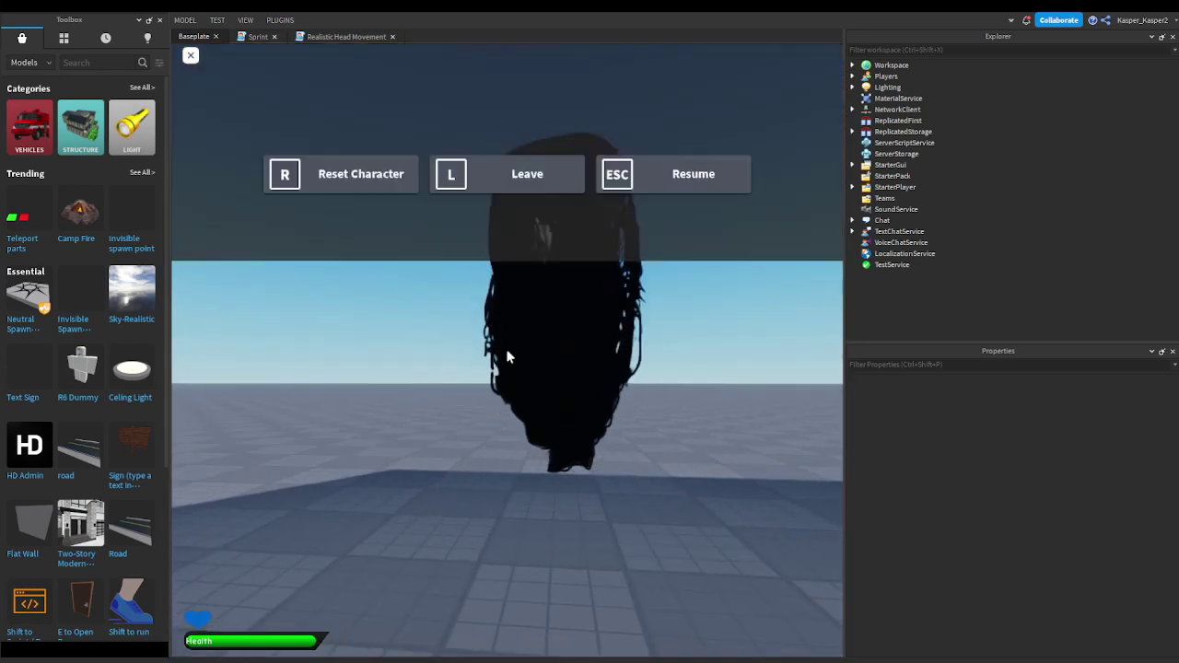
pyautogui.press('l')
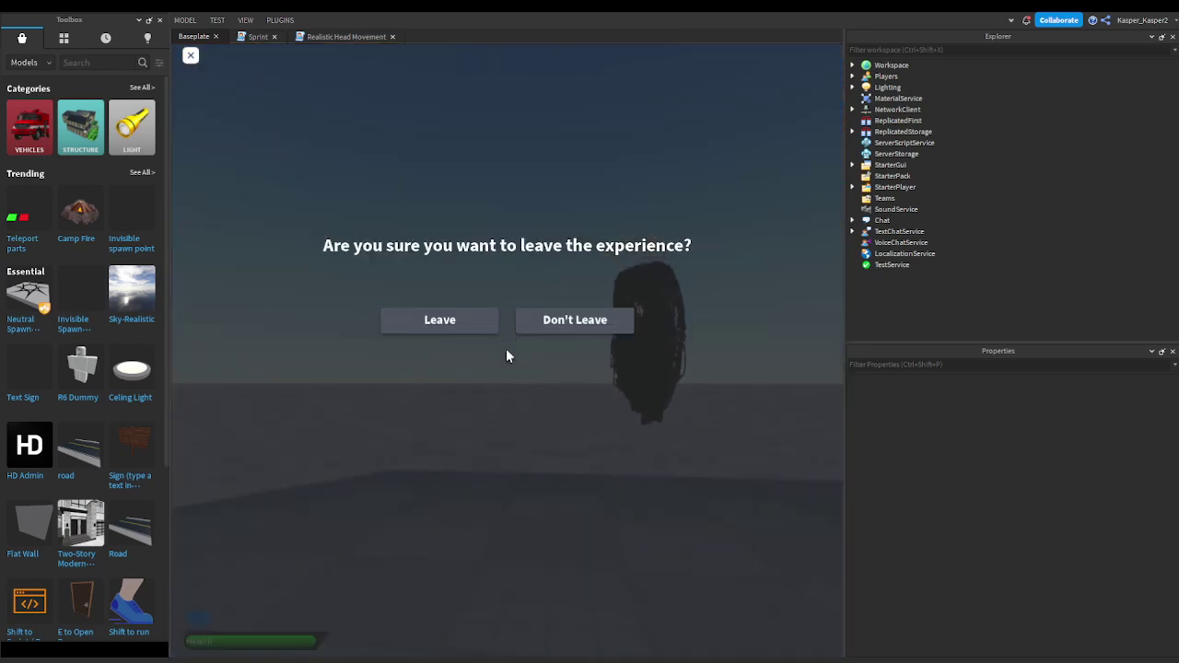
pyautogui.press('Return')
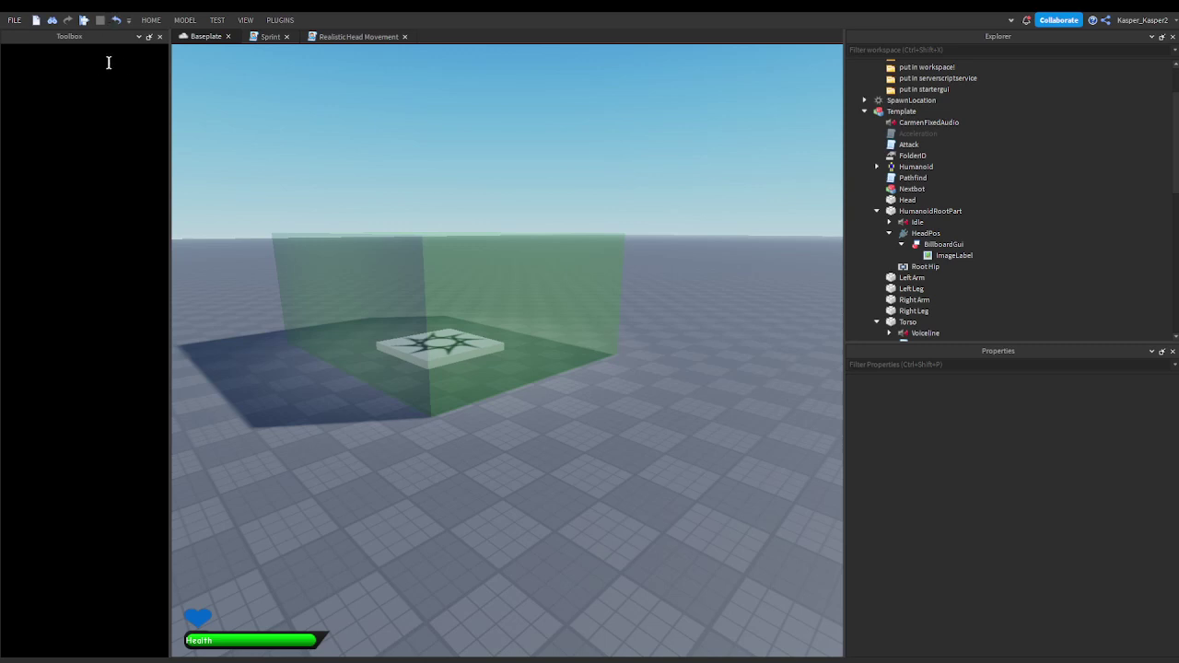
# Step: Rename the Template nextbot model as Drlivesey
pyautogui.moveTo(347, 85); pyautogui.dragTo(347, 84, button='right')
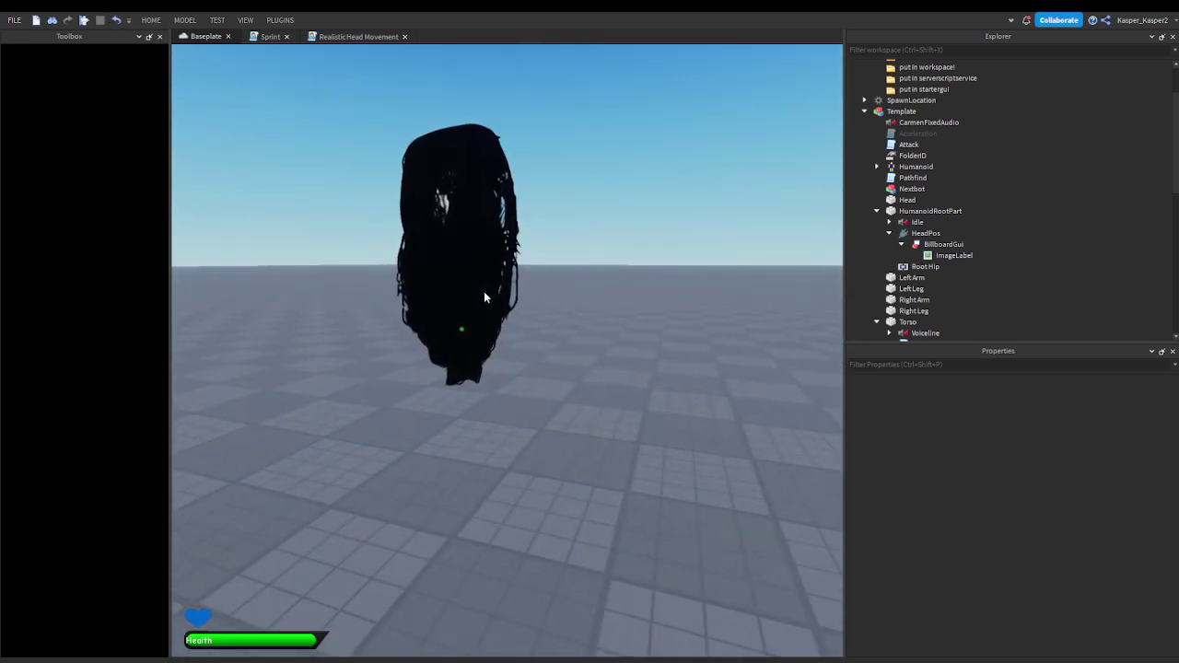
pyautogui.click(456, 316)
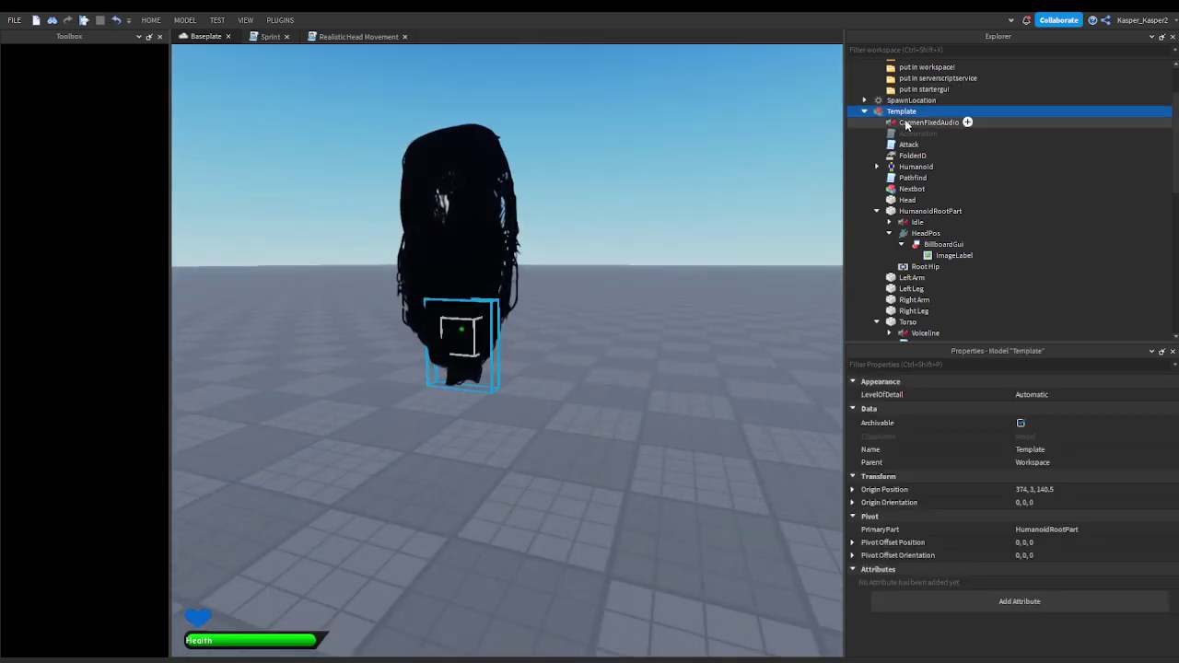
pyautogui.press('BackSpace')
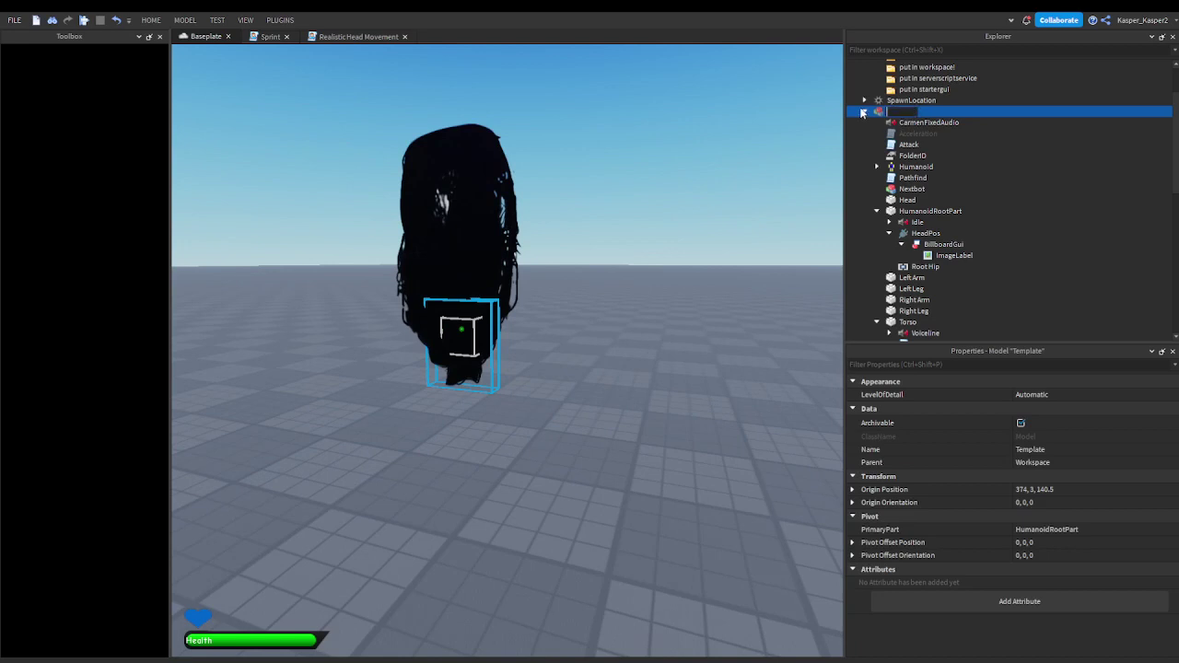
pyautogui.write('SD')
pyautogui.press('BackSpace')
pyautogui.press('BackSpace')
pyautogui.write('Dri')
pyautogui.write('iive')
pyautogui.press('BackSpace')
pyautogui.press('BackSpace')
pyautogui.write('esy')
pyautogui.press('Return')
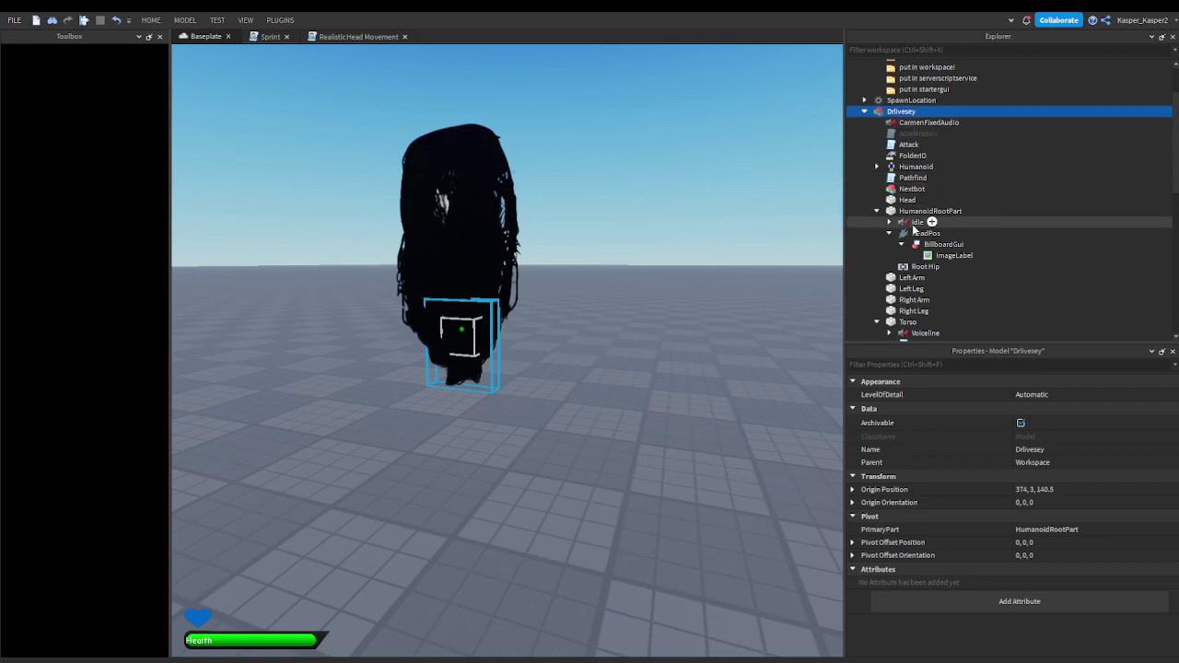
pyautogui.click(940, 266)
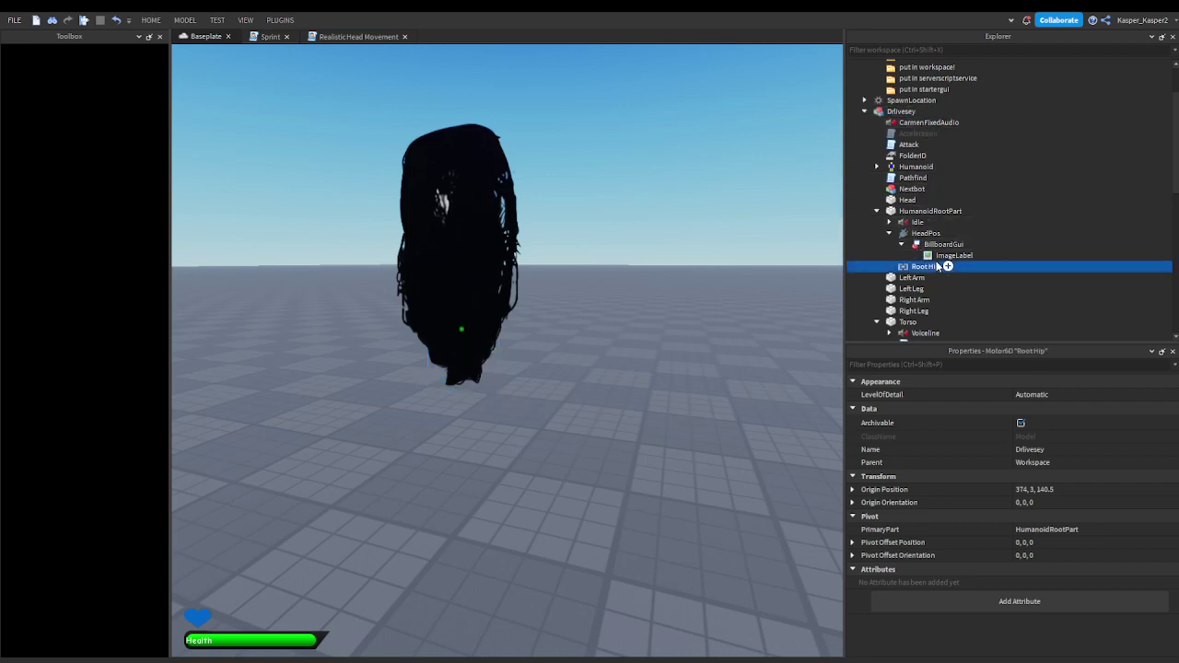
pyautogui.click(940, 255)
pyautogui.scroll(-4, 1068, 548)
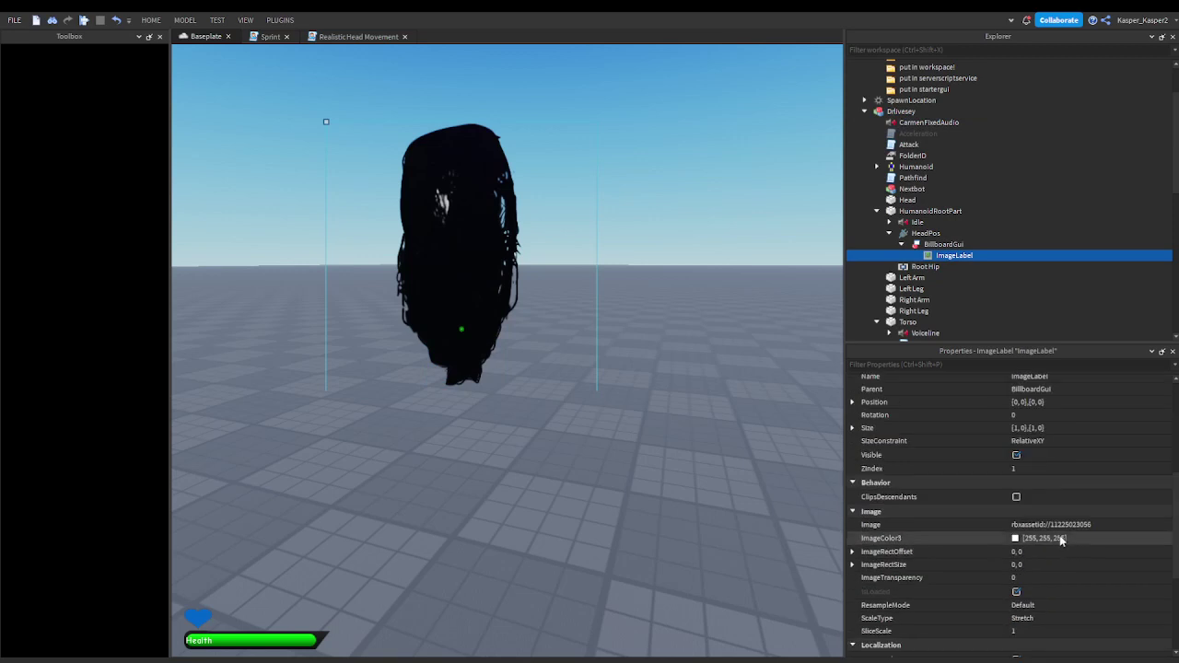
pyautogui.click(1046, 525)
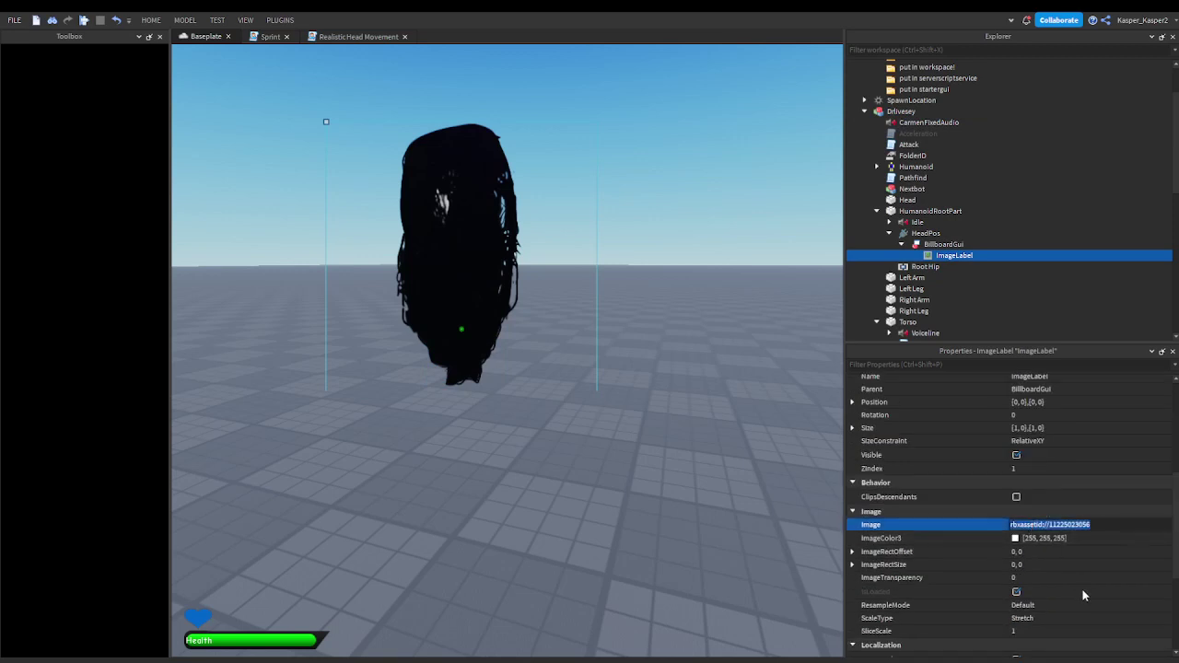
pyautogui.hotkey('ctrl', 'v')
pyautogui.press('Return')
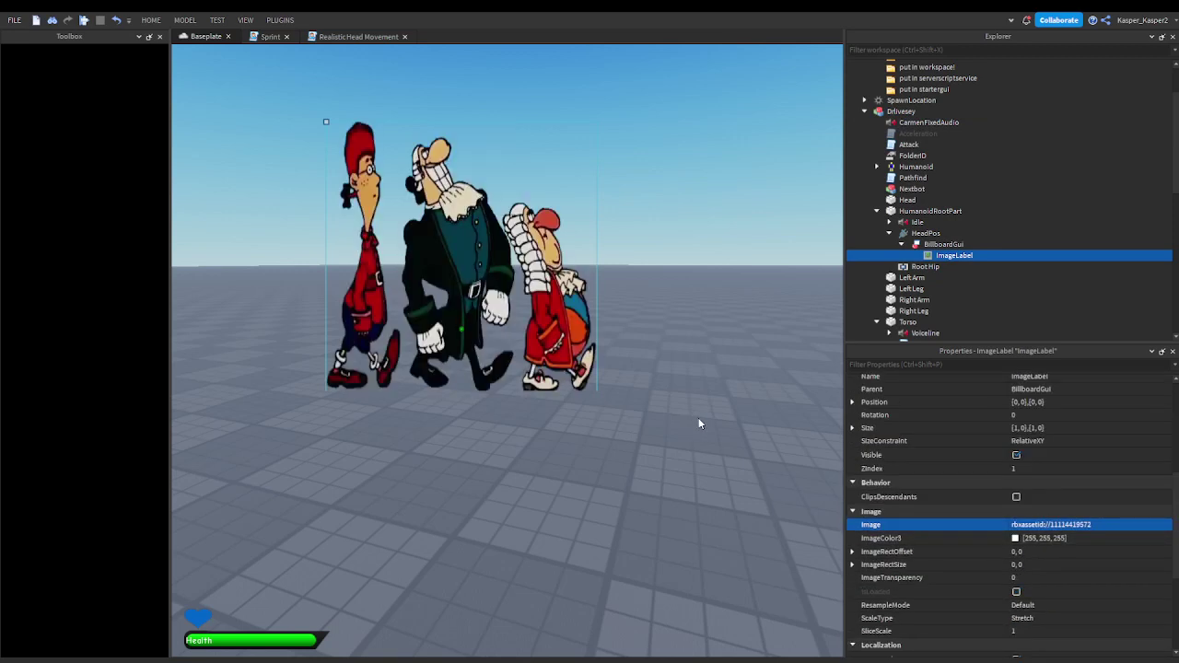
pyautogui.click(699, 420)
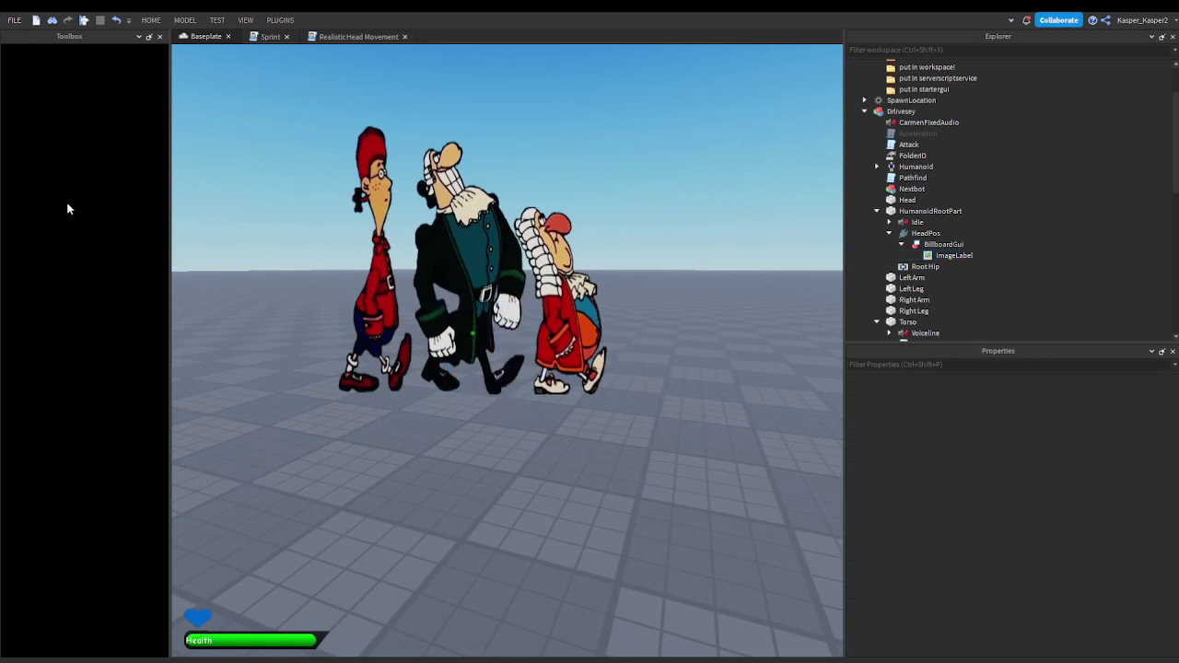
pyautogui.click(144, 208)
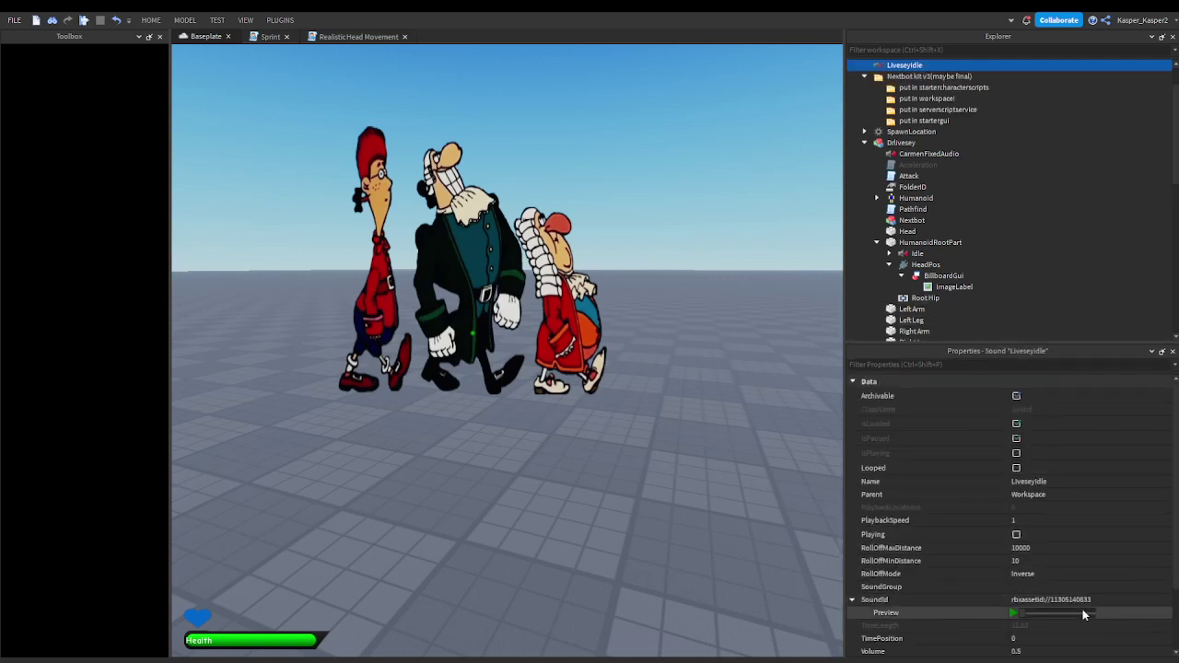
pyautogui.click(1066, 599)
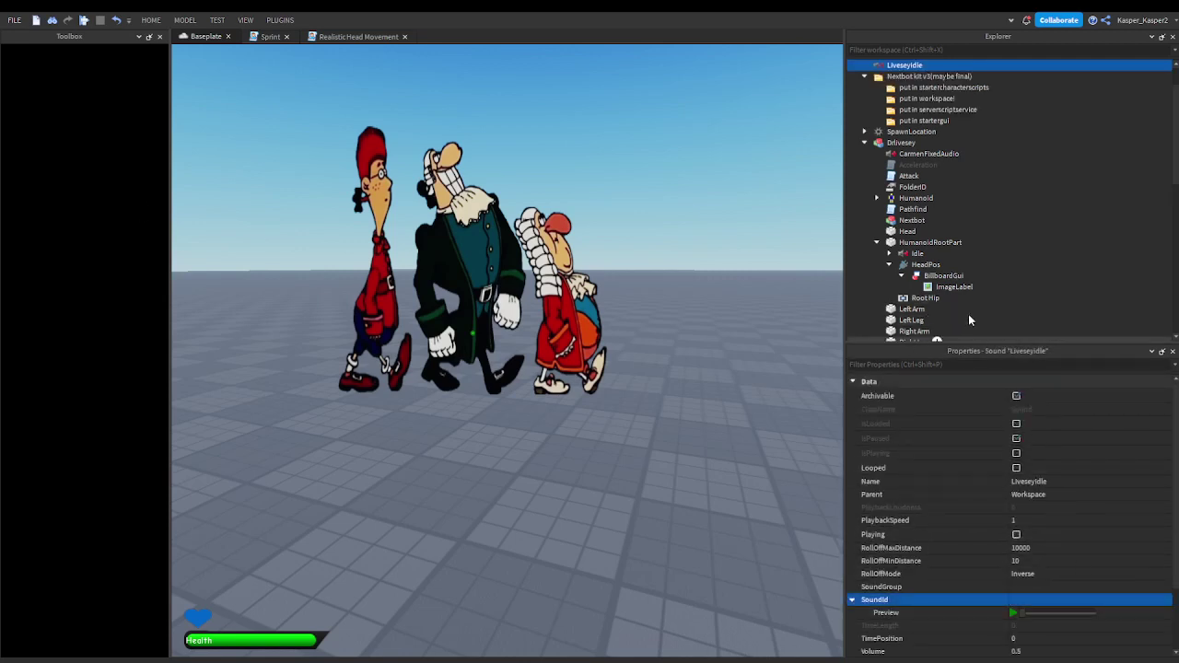
pyautogui.click(918, 254)
pyautogui.click(1058, 601)
pyautogui.hotkey('ctrl', 'v')
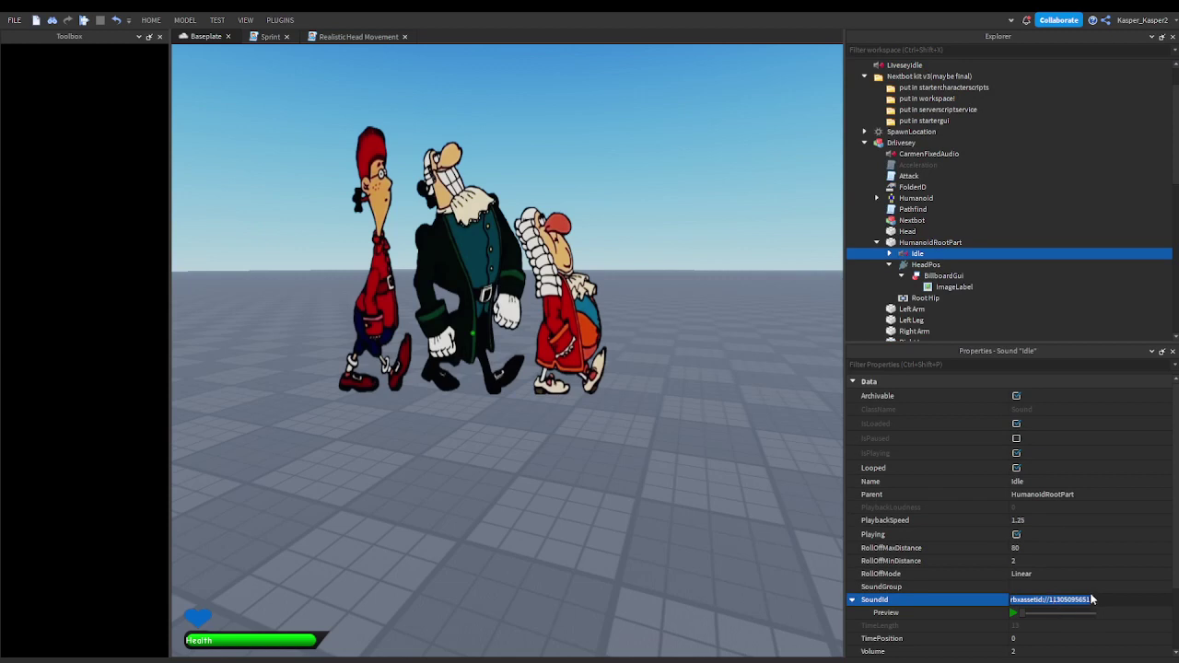
pyautogui.press('Return')
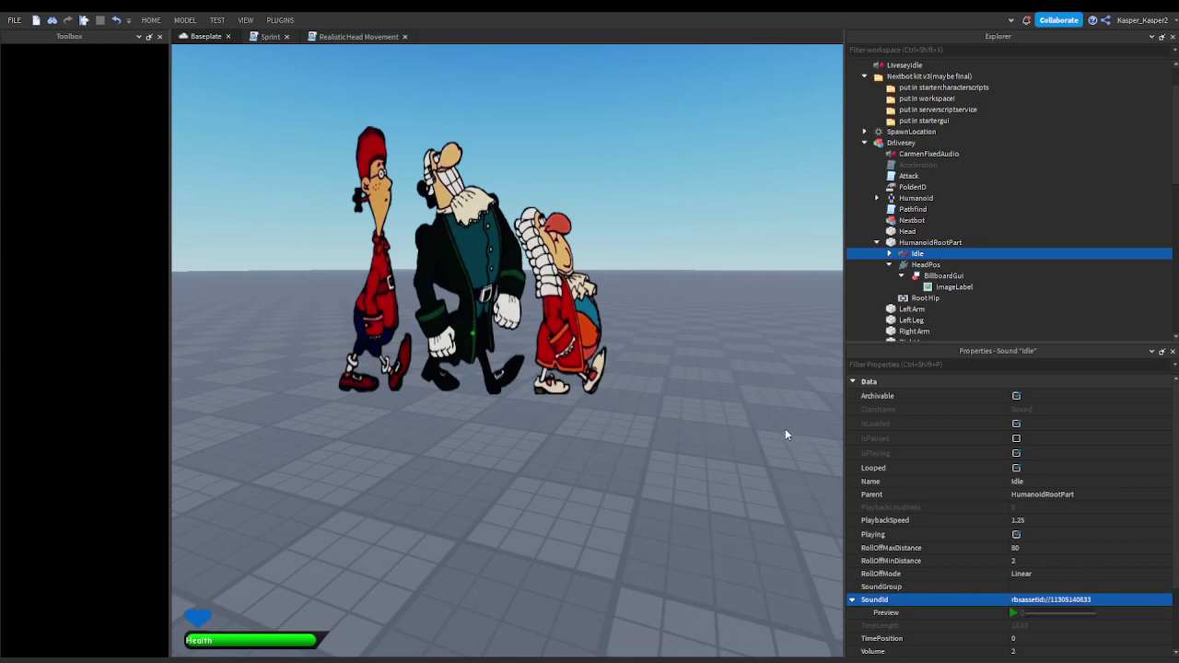
# Step: Set the PlaybackSpeed of the Idle sound to 1
pyautogui.click(1029, 518)
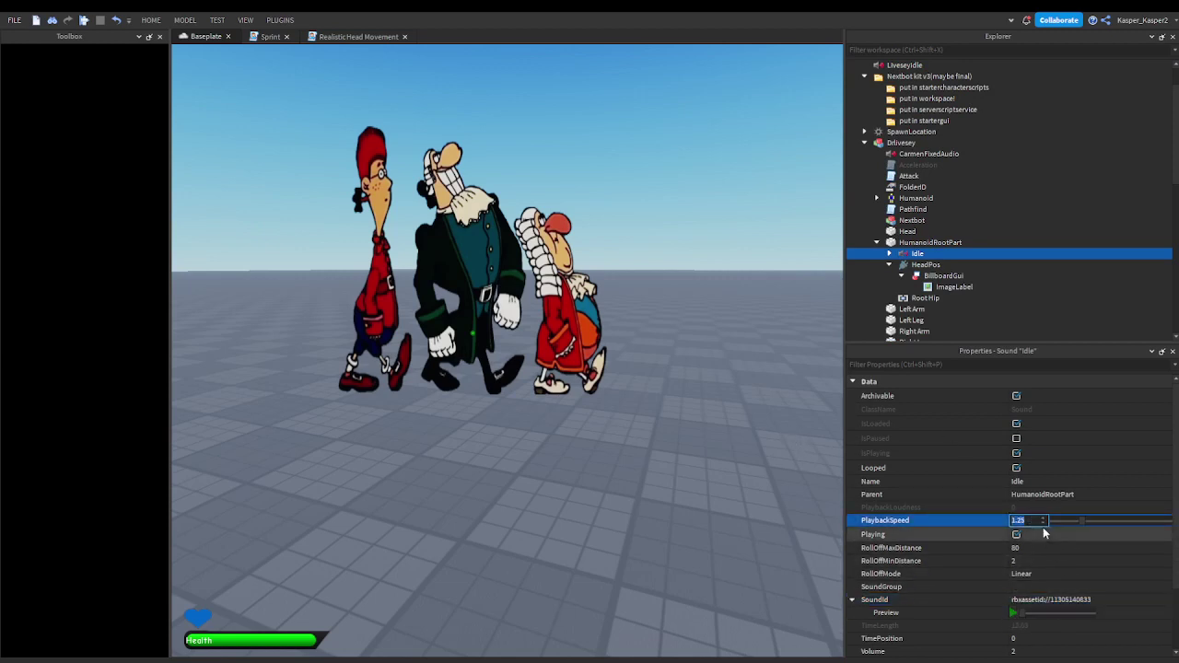
pyautogui.write('1')
pyautogui.press('Return')
pyautogui.click(677, 374)
pyautogui.moveTo(677, 373); pyautogui.dragTo(677, 373, button='right')
# Step: Delete the CarmenFixedAudio sound from the Drlivesey model
pyautogui.click(911, 155)
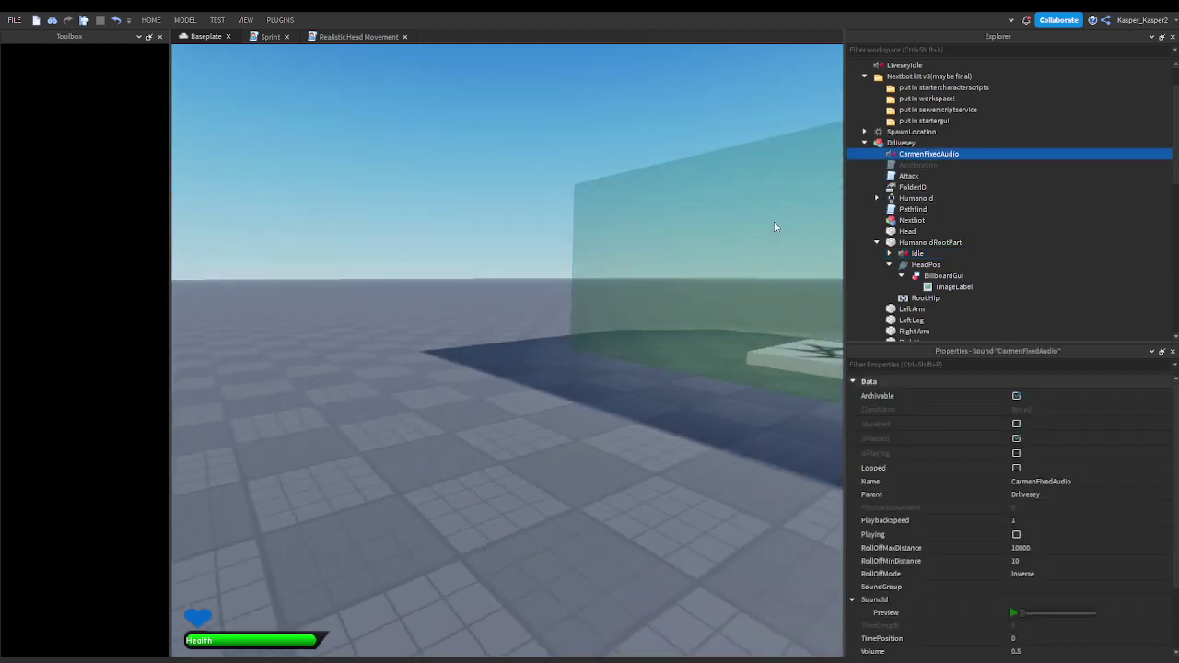
pyautogui.press('Delete')
pyautogui.moveTo(676, 193); pyautogui.dragTo(633, 194, button='right')
pyautogui.press('w')
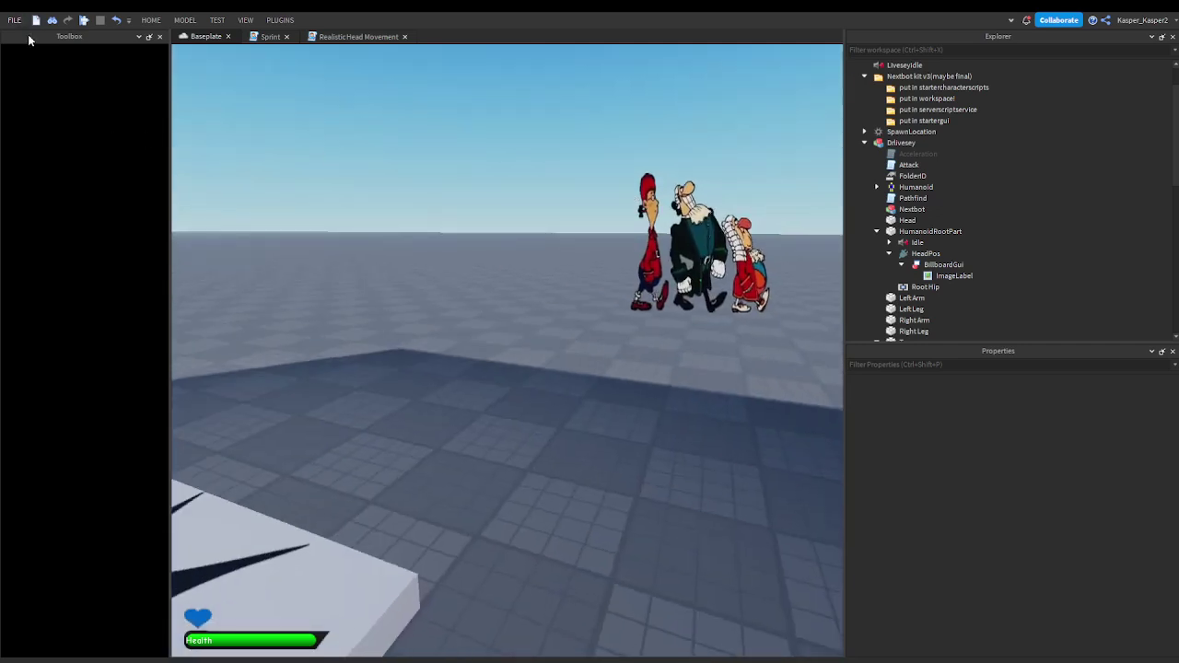
# Step: Close the Toolbox and playtest the game, walking out of the safe zone to have Drlivesey give chase
pyautogui.click(159, 36)
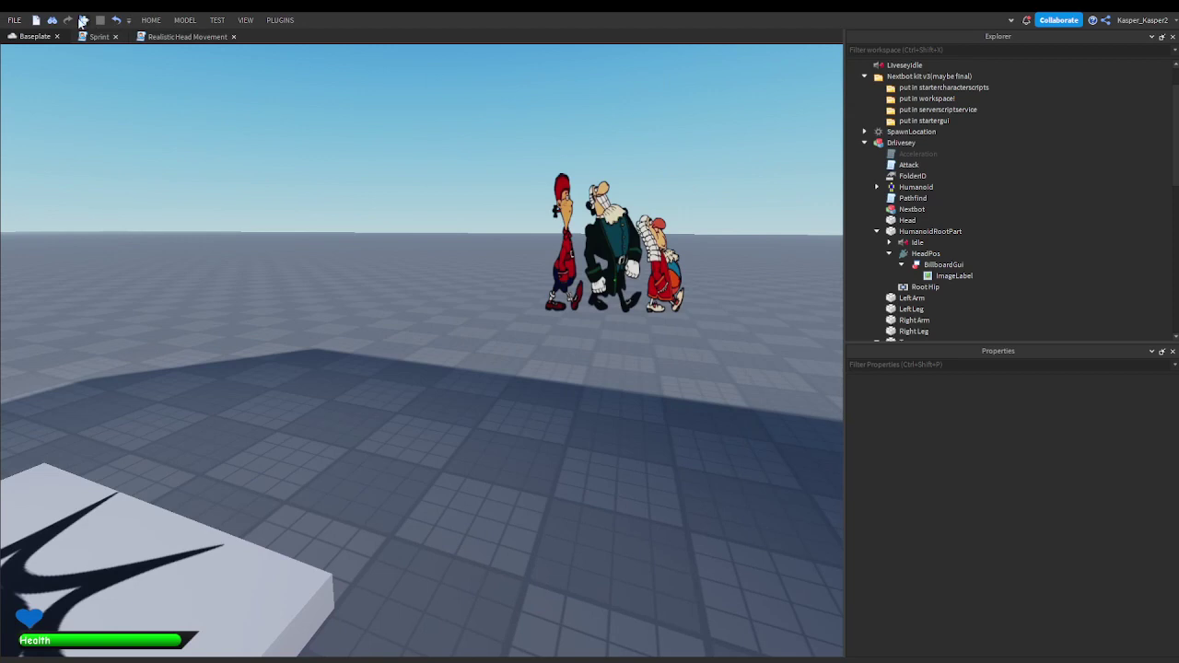
pyautogui.click(82, 19)
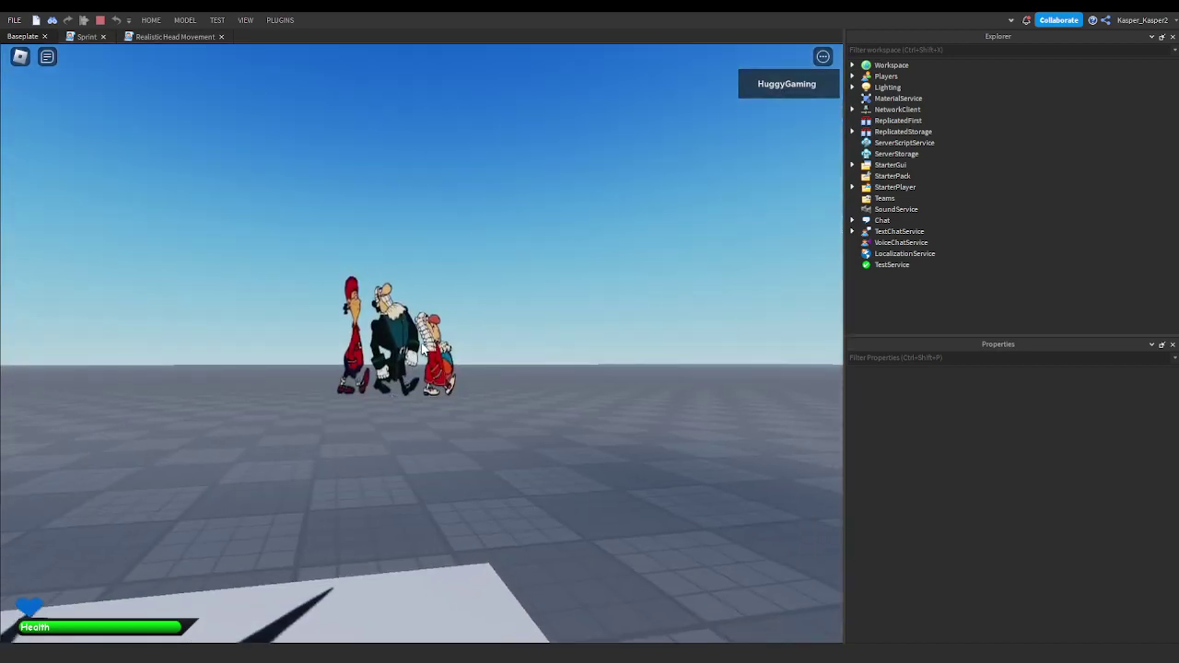
pyautogui.press('w')
pyautogui.press('a')
pyautogui.press('s')
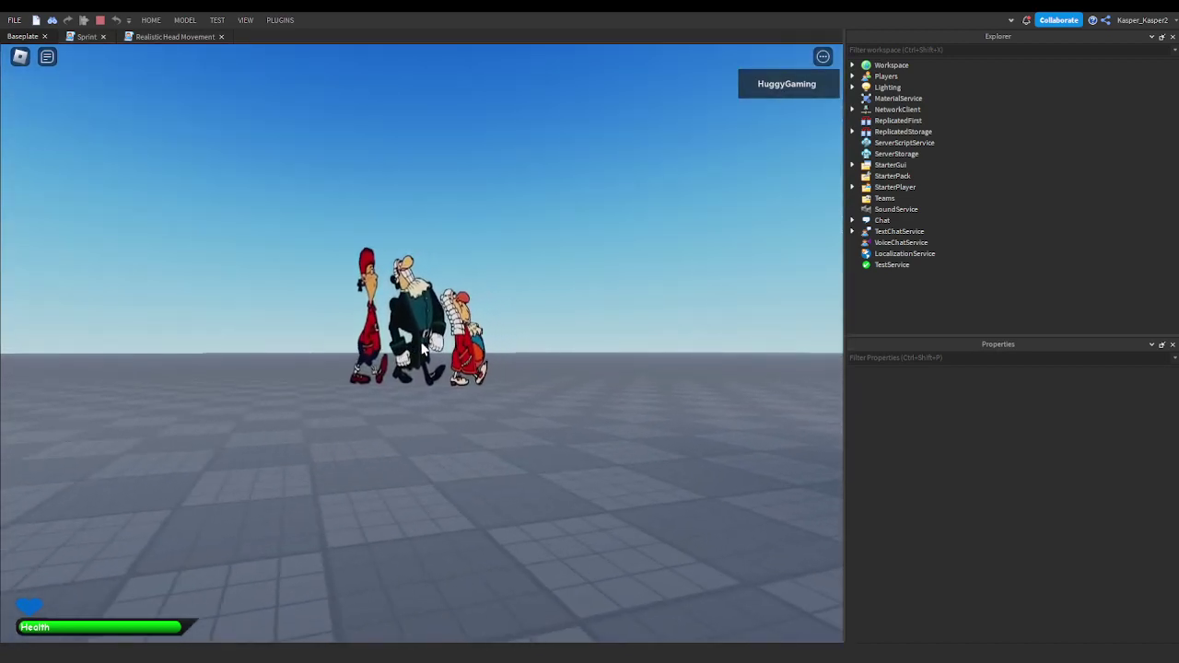
pyautogui.press('d')
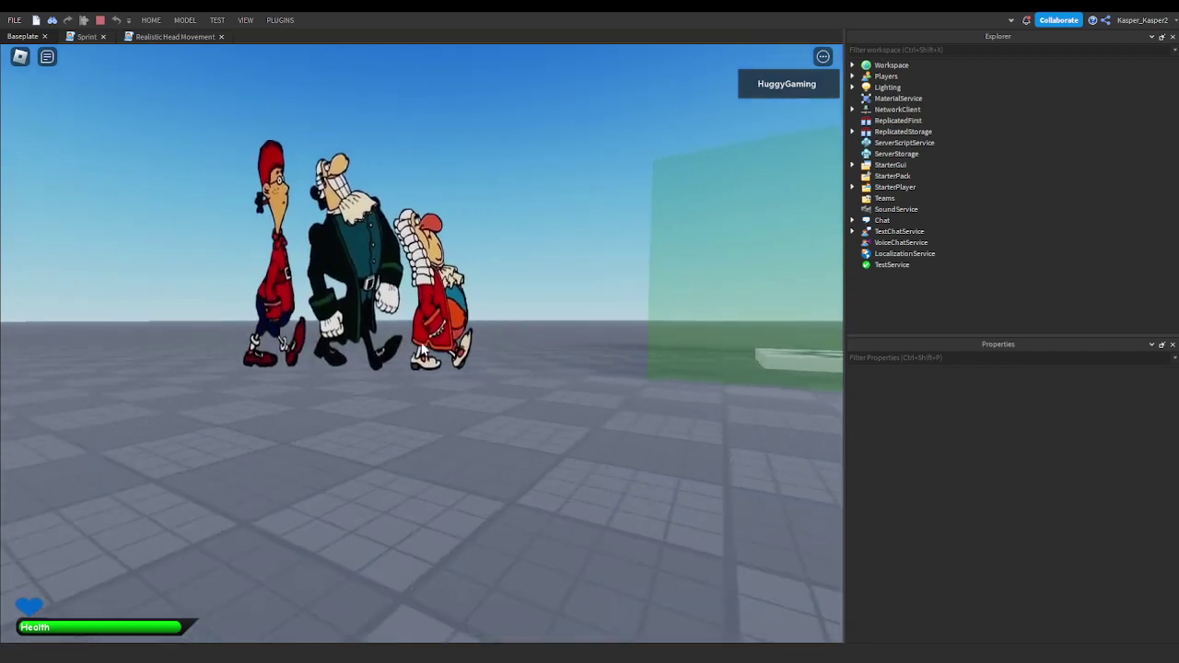
pyautogui.press('w')
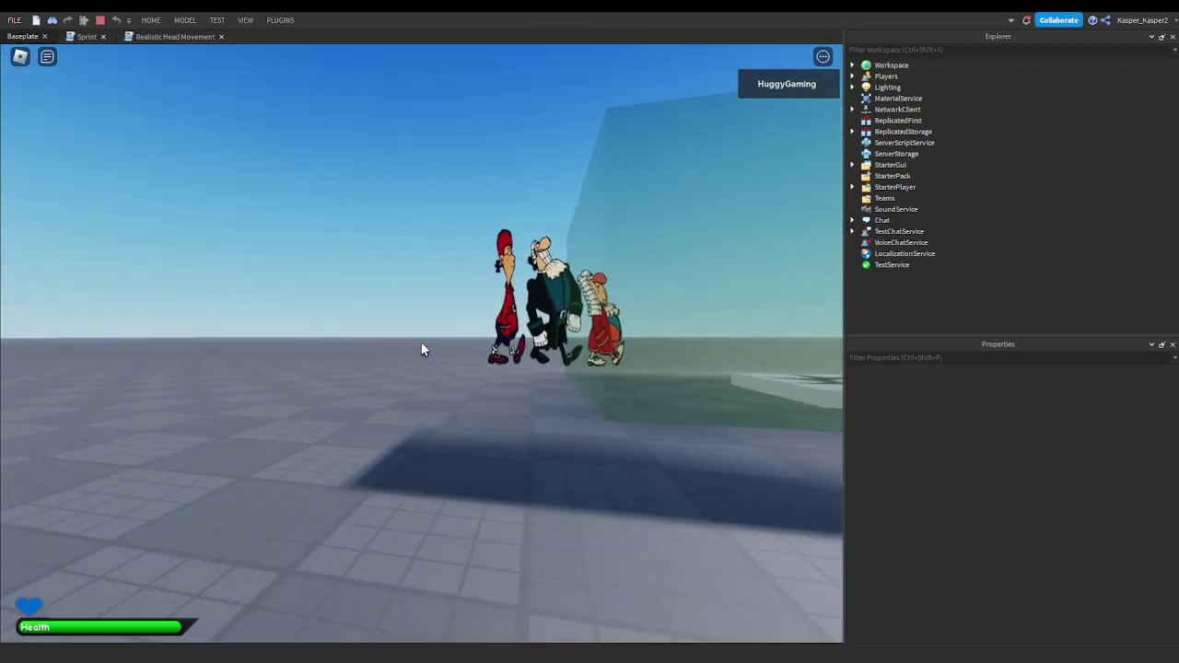
pyautogui.press('s')
pyautogui.press('w')
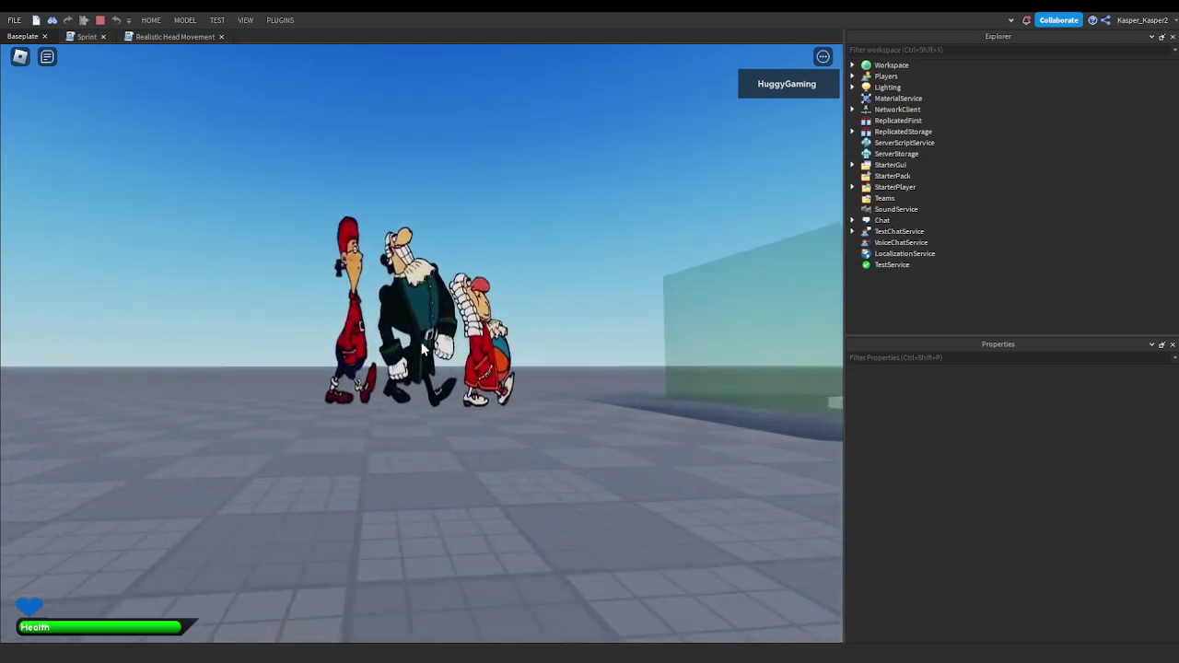
# Step: Return to the spawn platform in the safe zone, observe the nextbot from there and end the playtest
pyautogui.moveTo(423, 348); pyautogui.dragTo(422, 348, button='right')
pyautogui.press('s')
pyautogui.press('s')
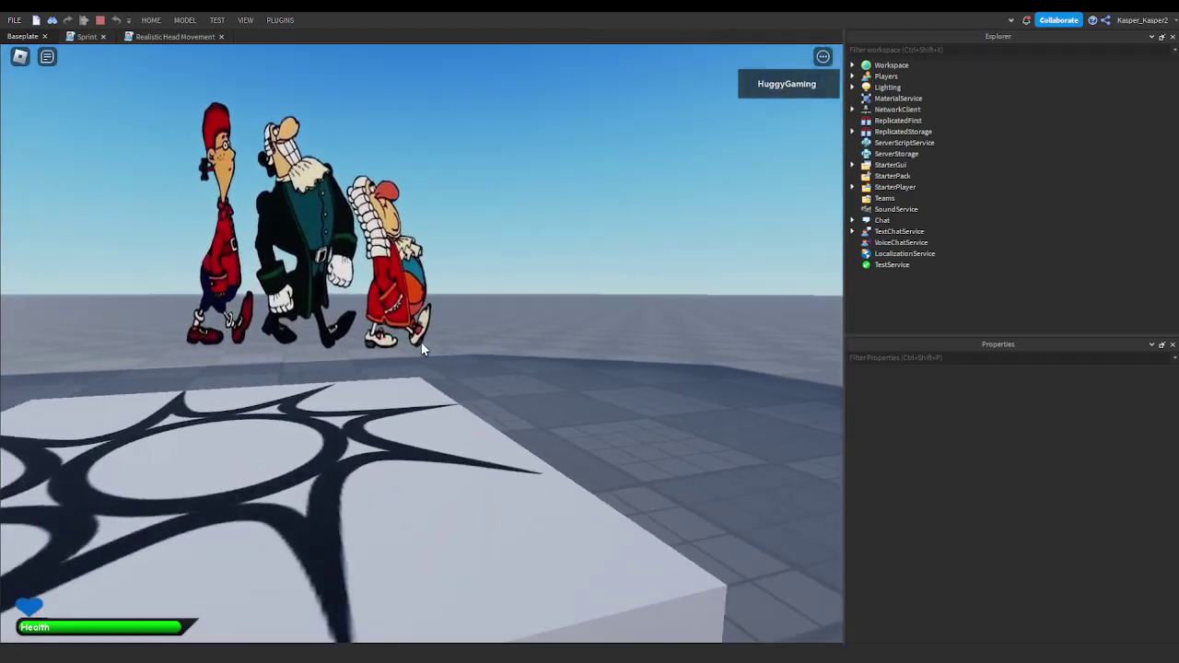
pyautogui.press('w')
pyautogui.press('s')
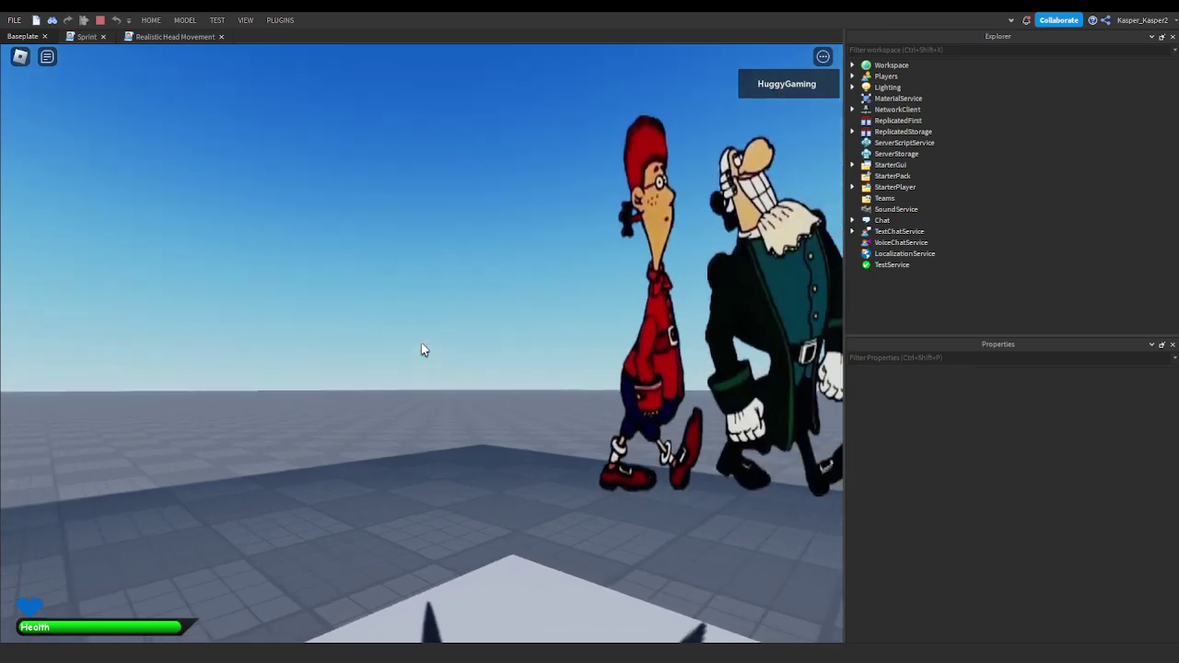
pyautogui.press('Escape')
pyautogui.click(414, 344)
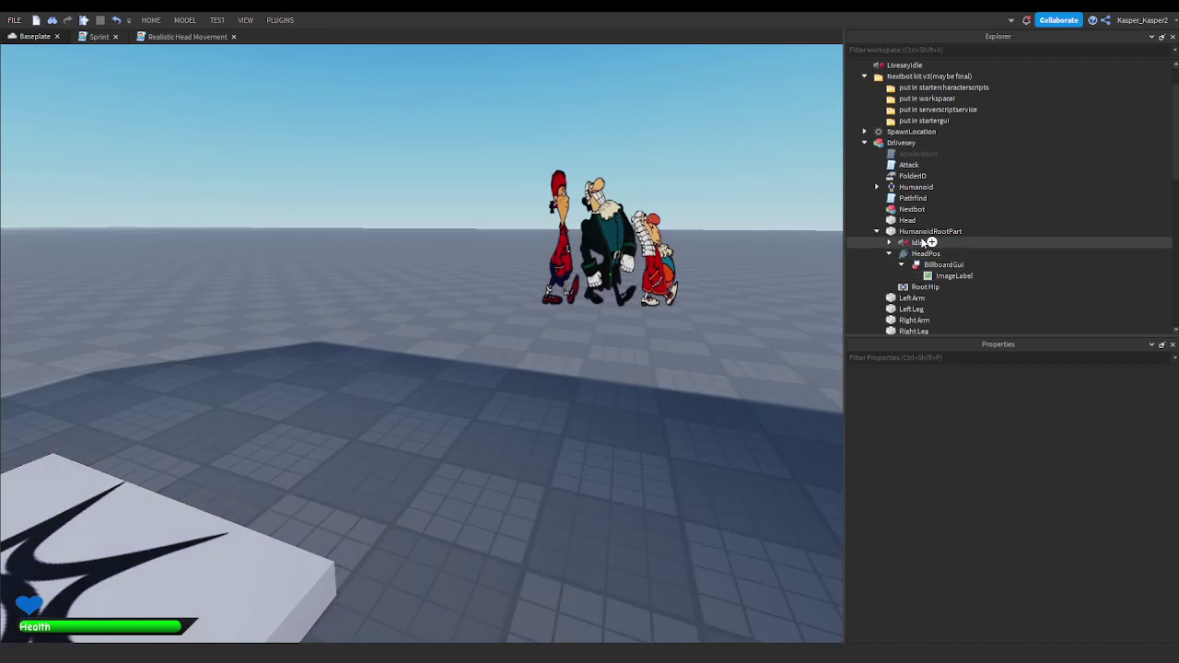
# Step: Delete the PitchShiftSoundEffect from the Idle sound in Drlivesey's HumanoidRootPart
pyautogui.click(926, 243)
pyautogui.scroll(-3, 1025, 572)
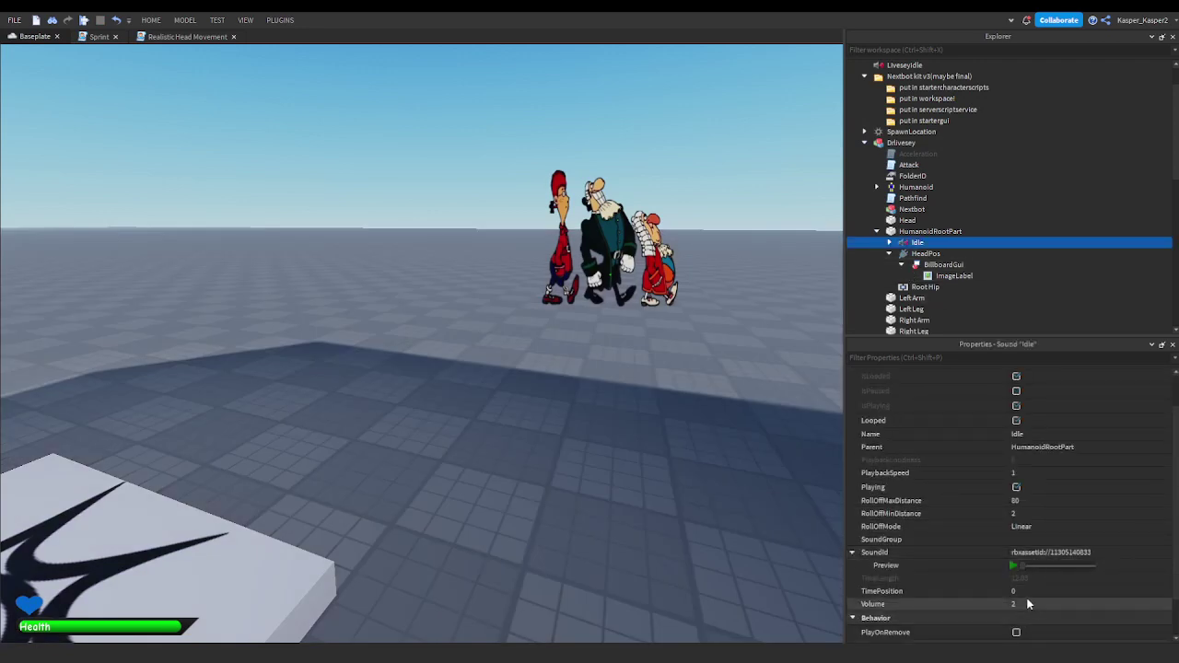
pyautogui.click(889, 242)
pyautogui.click(932, 265)
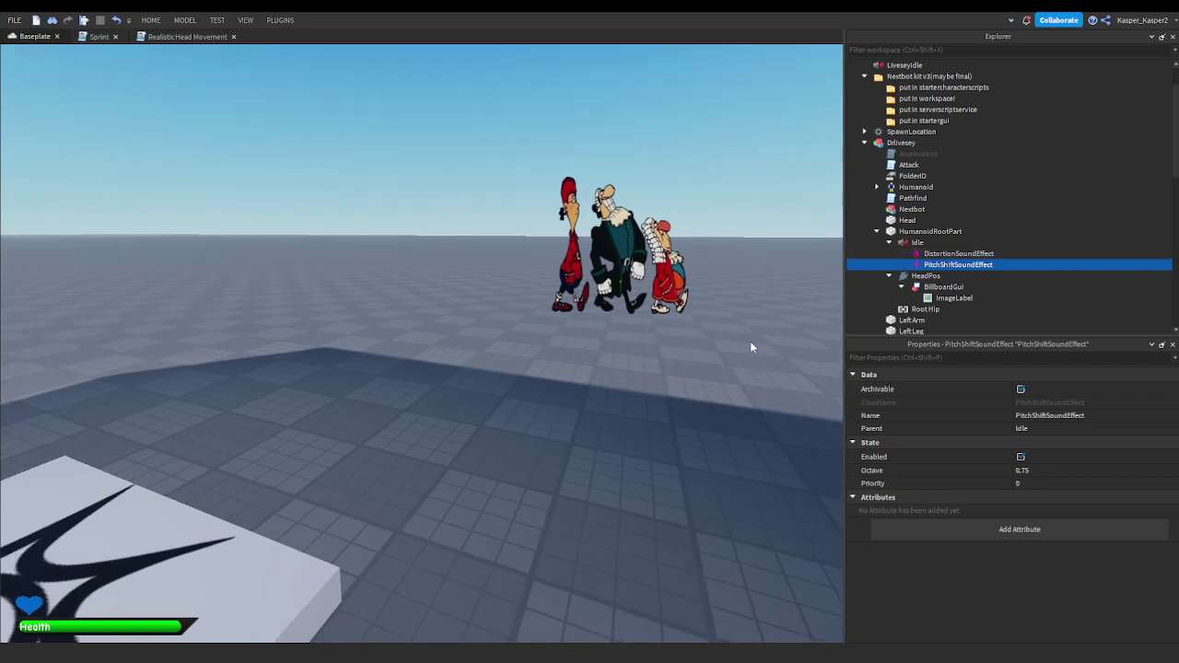
pyautogui.press('Delete')
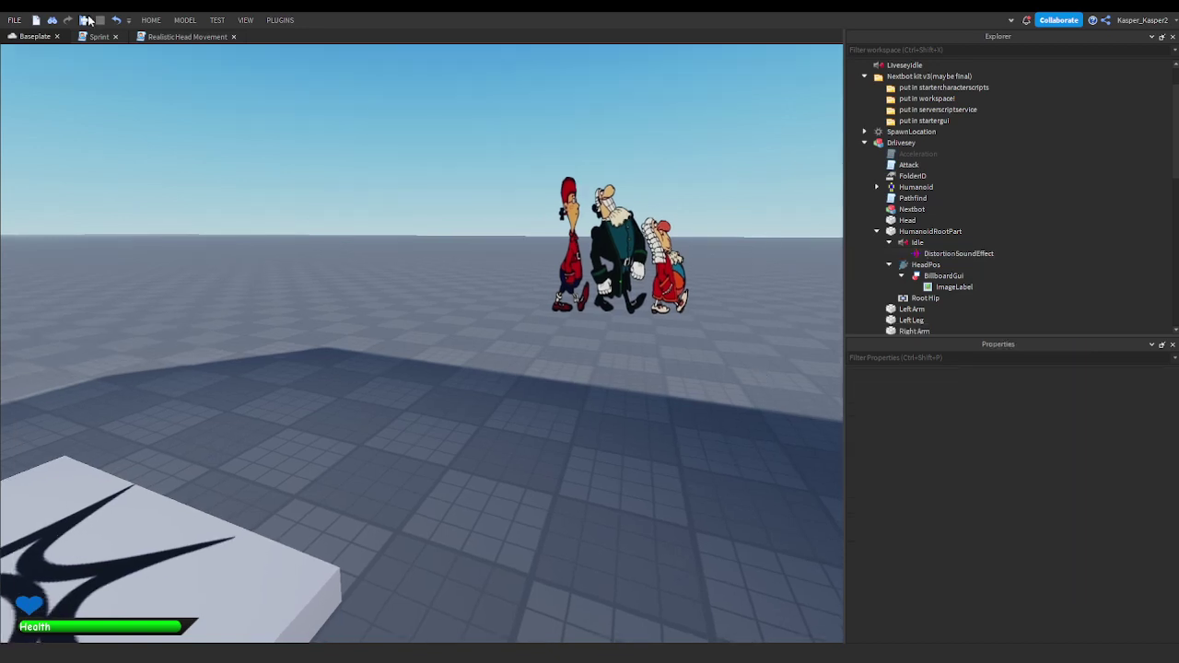
# Step: Run a new playtest to check Drlivesey's Idle sound while moving between the open baseplate and the spawn platform
pyautogui.press('F5')
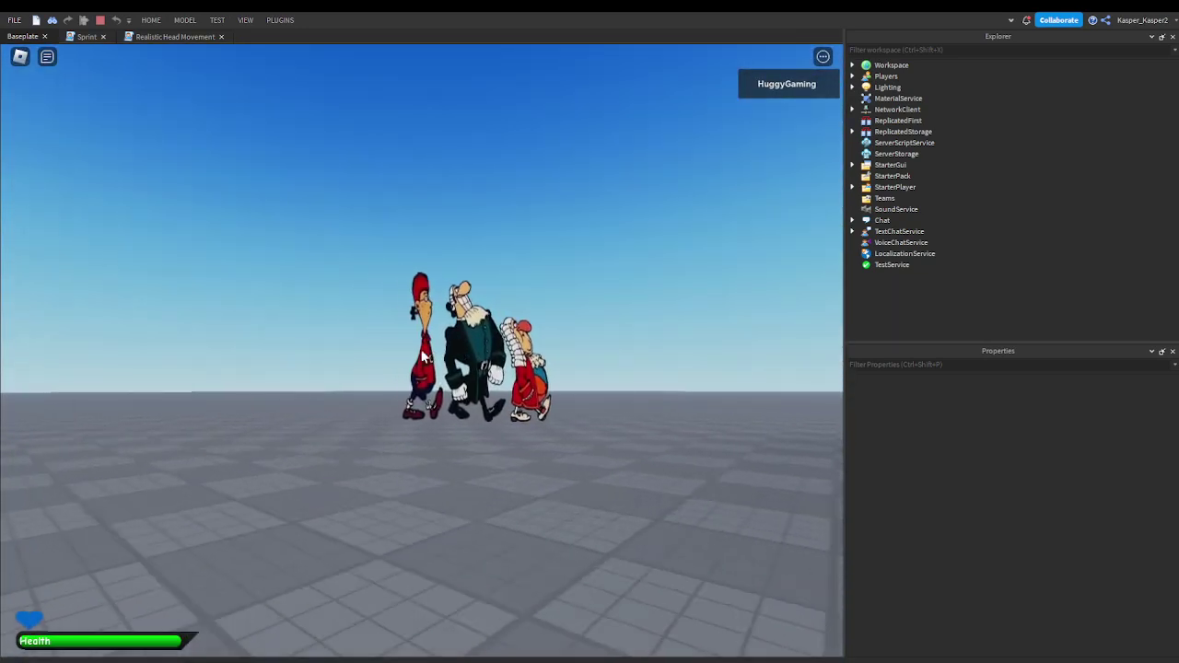
pyautogui.press('s')
pyautogui.moveTo(421, 353); pyautogui.dragTo(422, 355, button='right')
pyautogui.press('s')
pyautogui.press('w')
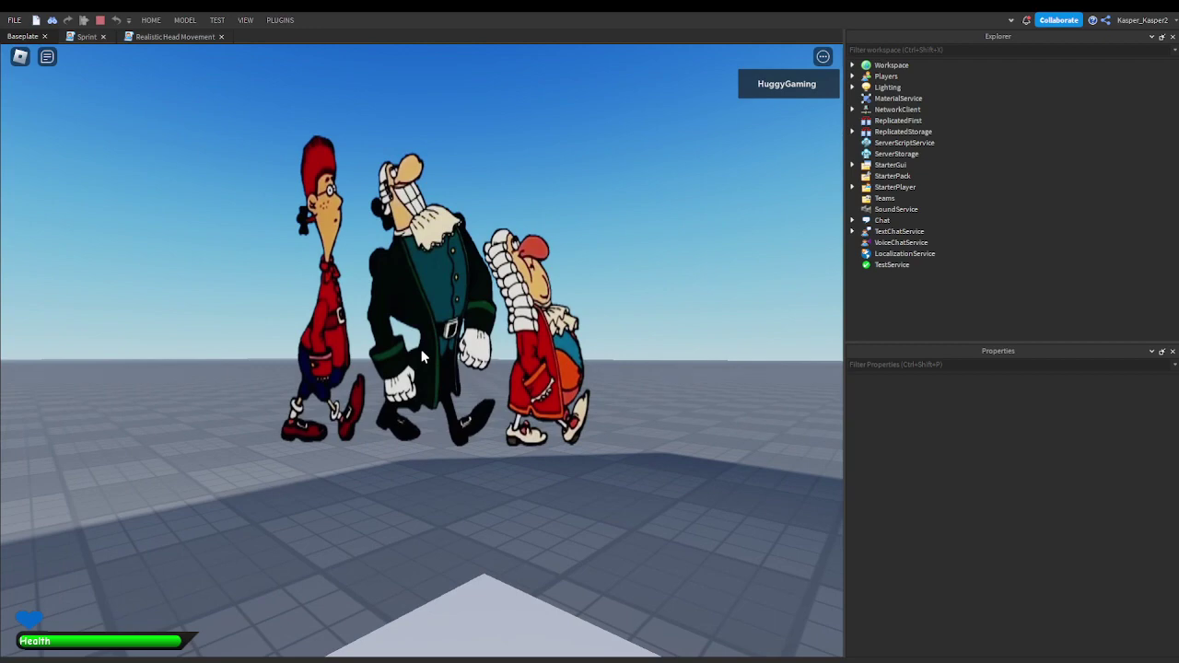
pyautogui.moveTo(421, 350); pyautogui.dragTo(421, 349, button='right')
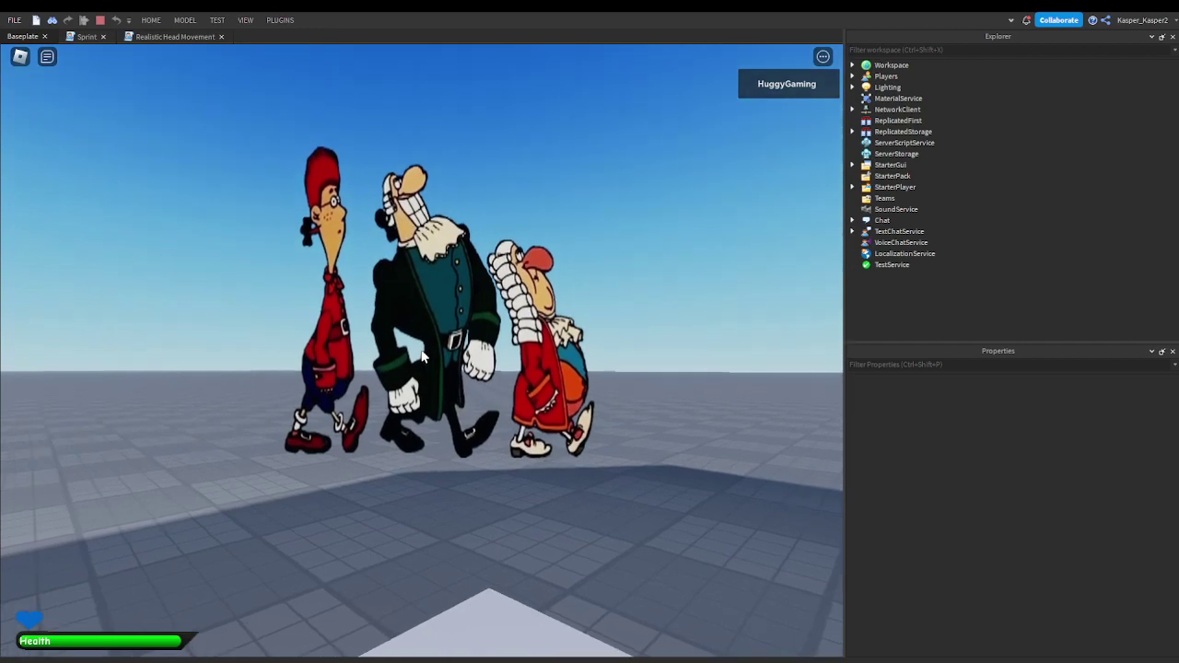
# Step: Move in and out of the safe zone to test how Drlivesey chases the player around its edge
pyautogui.press('s')
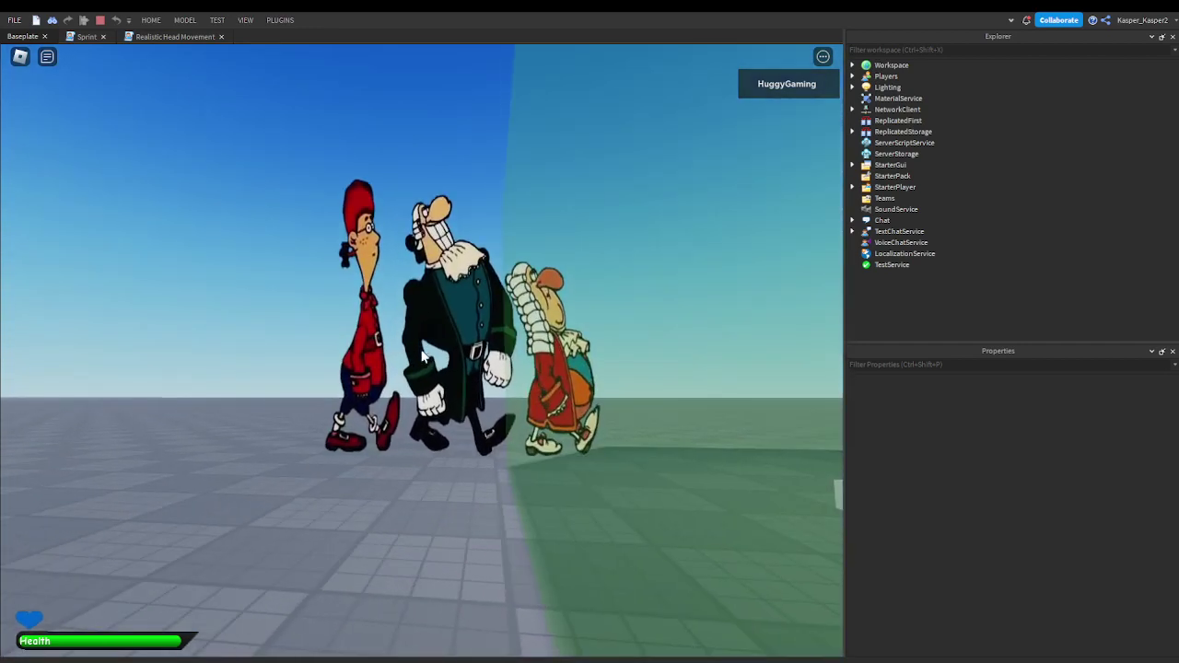
pyautogui.moveTo(422, 356); pyautogui.dragTo(422, 357, button='right')
pyautogui.press('s')
pyautogui.press('s')
pyautogui.press('w')
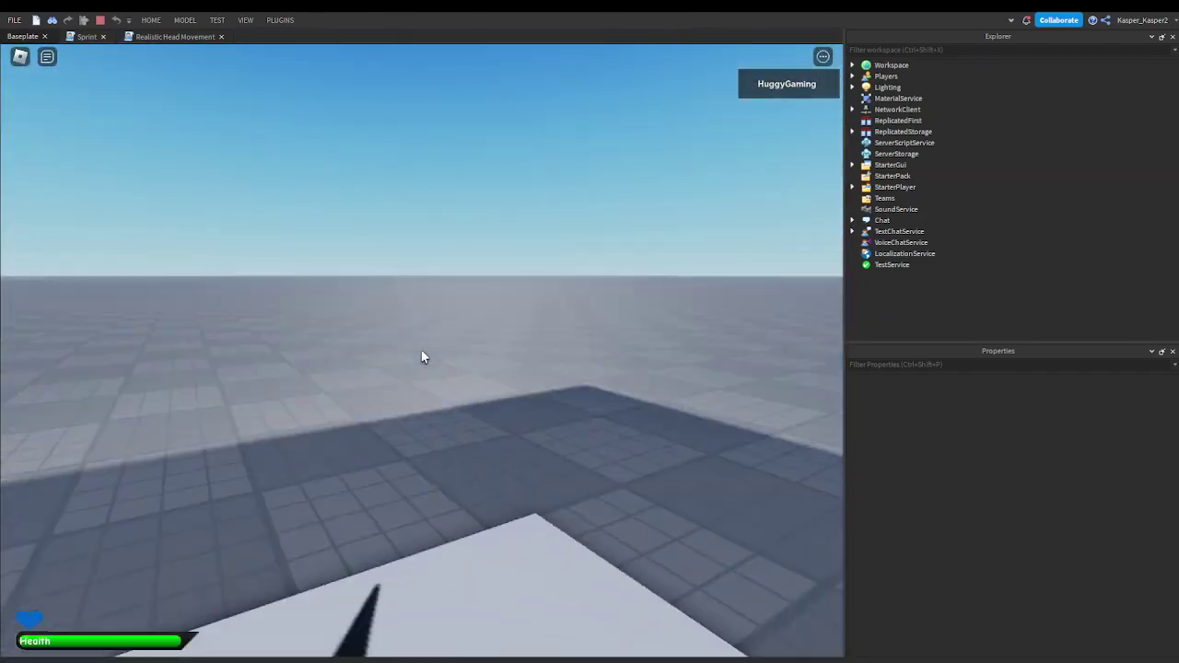
pyautogui.press('w')
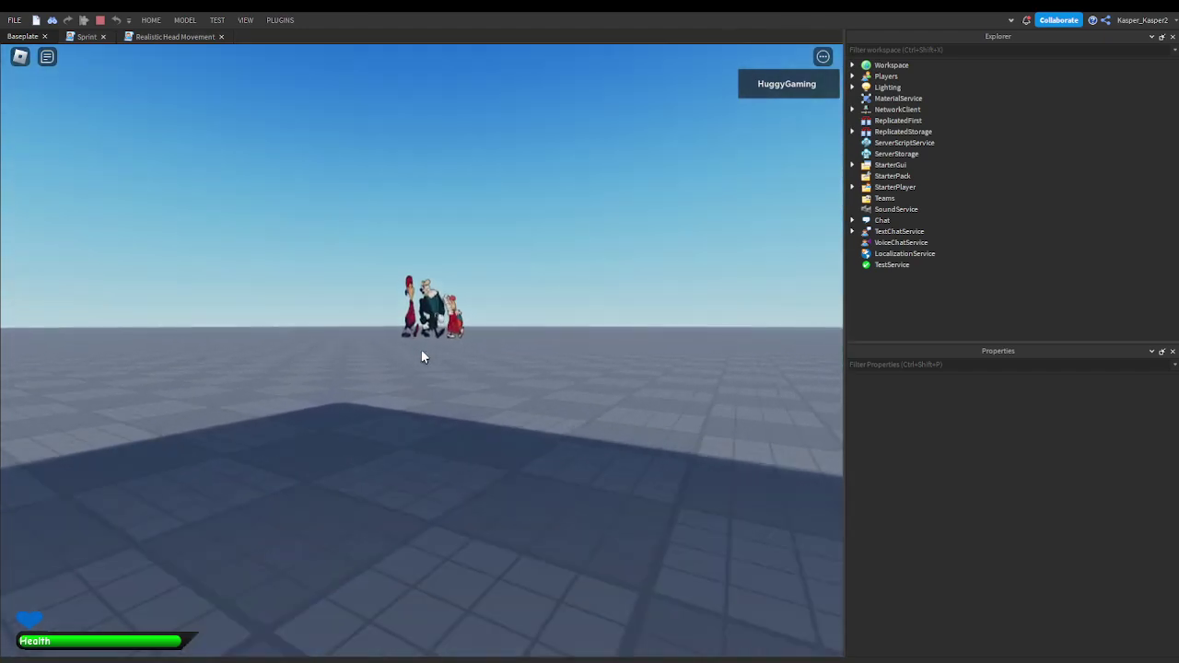
pyautogui.press('w')
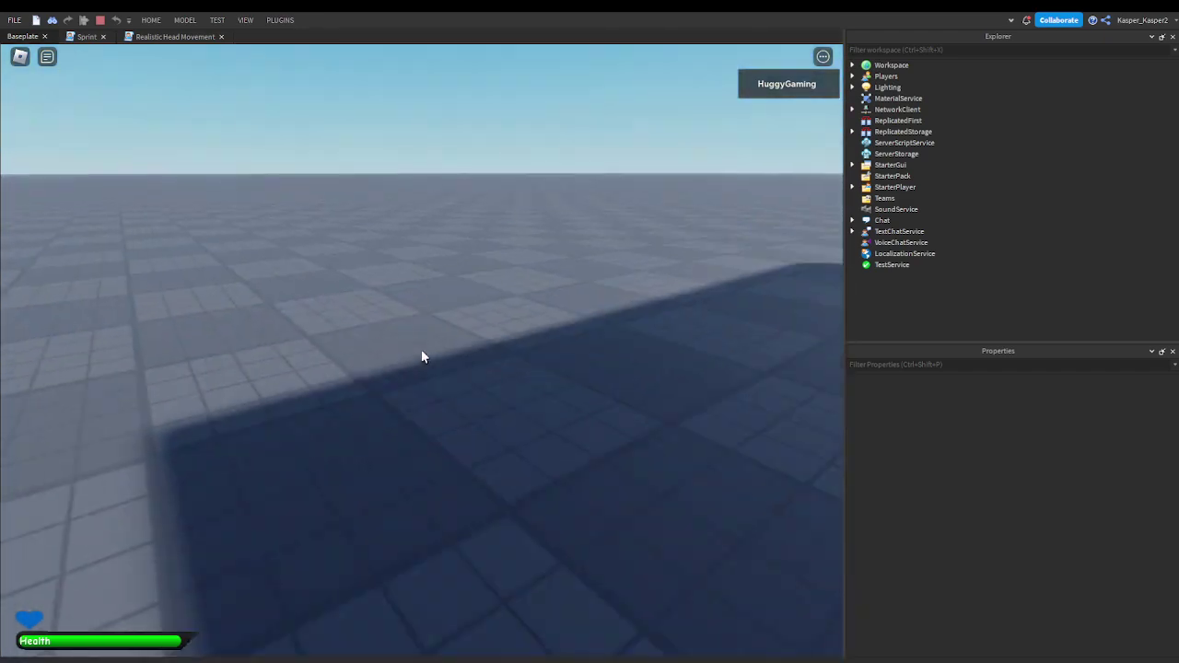
pyautogui.press('w')
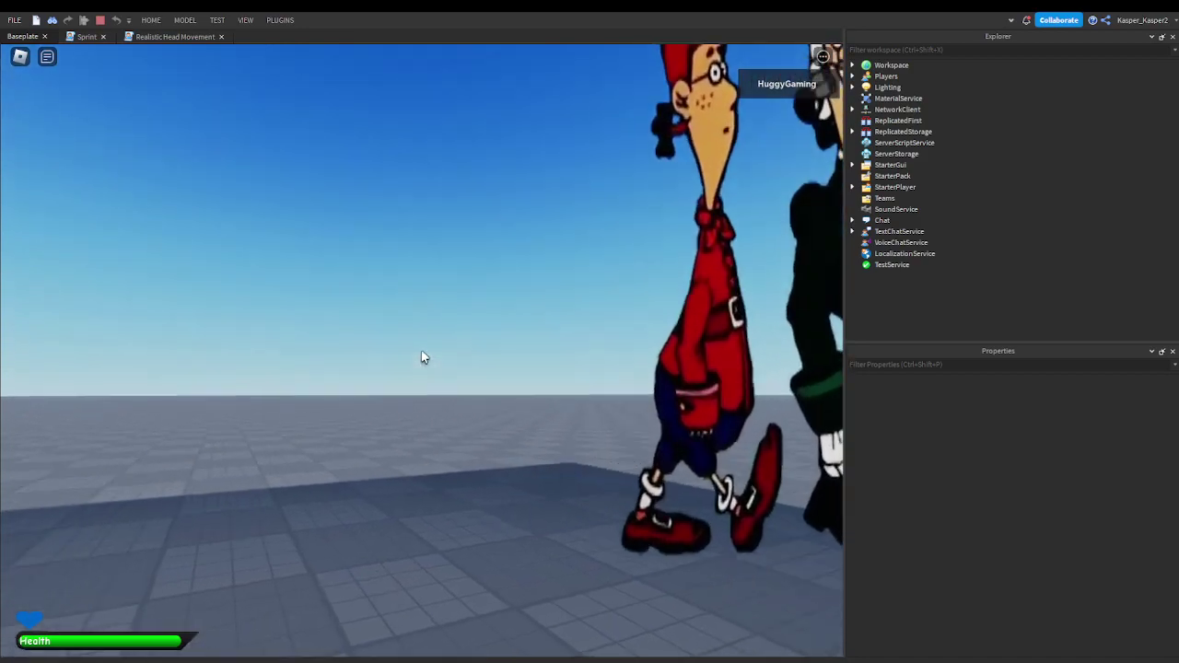
pyautogui.press('s')
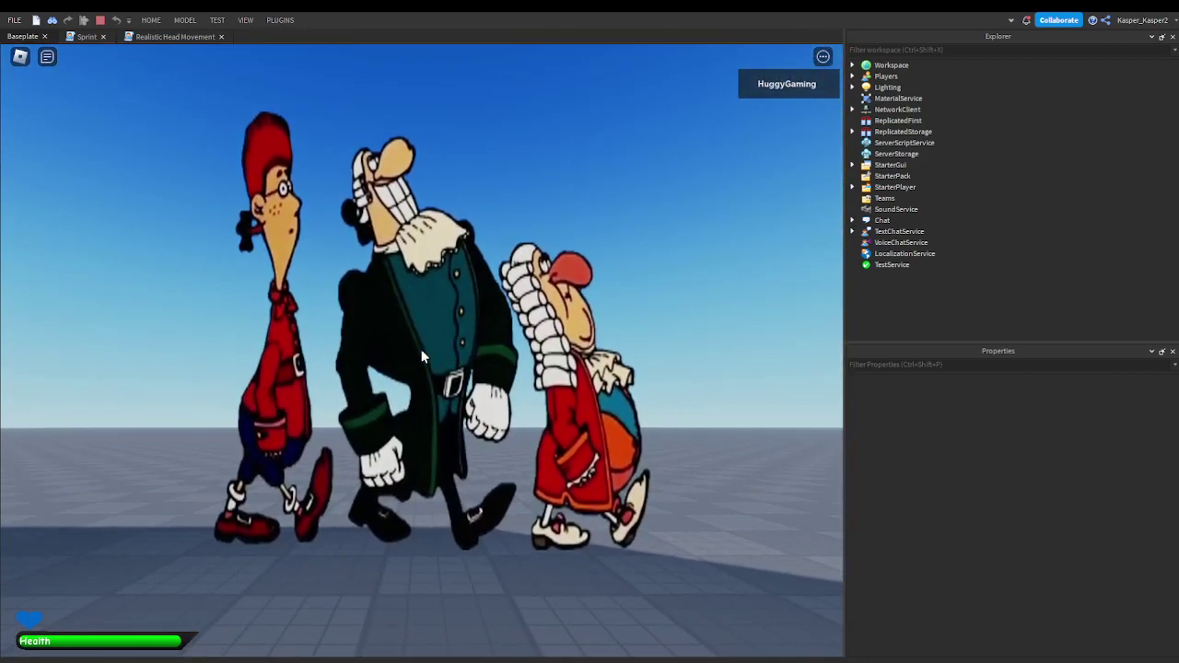
# Step: Approach Drlivesey for a close look, retreat to the spawn platform and stop the playtest
pyautogui.moveTo(421, 351); pyautogui.dragTo(421, 351, button='right')
pyautogui.press('w')
pyautogui.press('s')
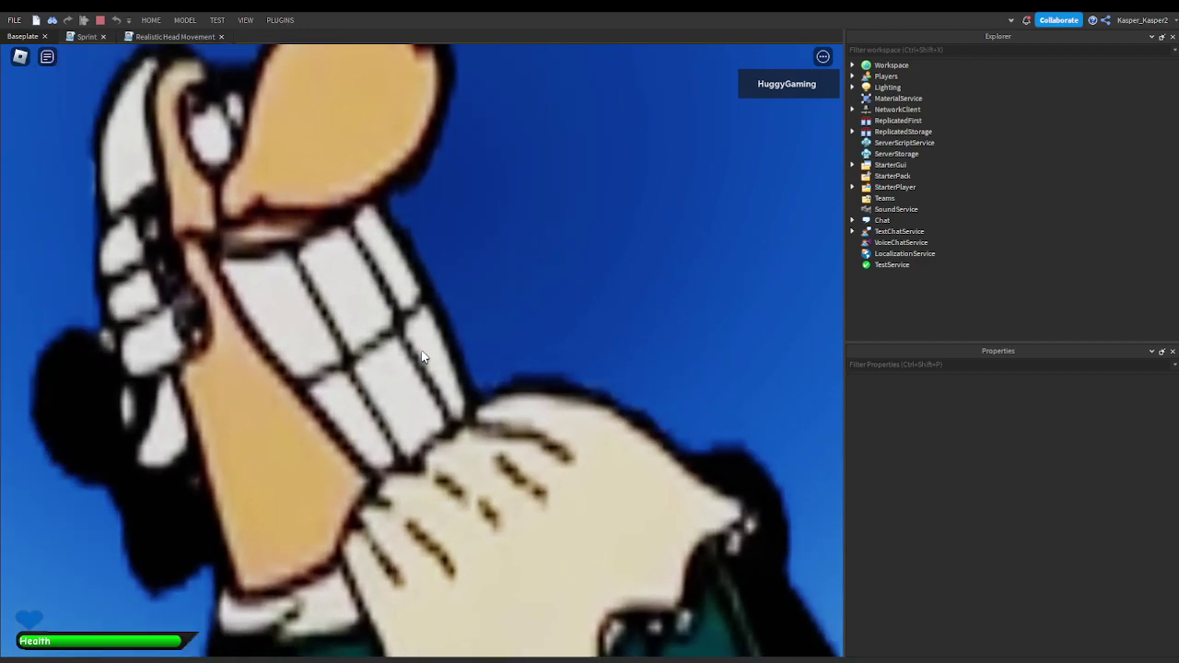
pyautogui.press('w')
pyautogui.press('s')
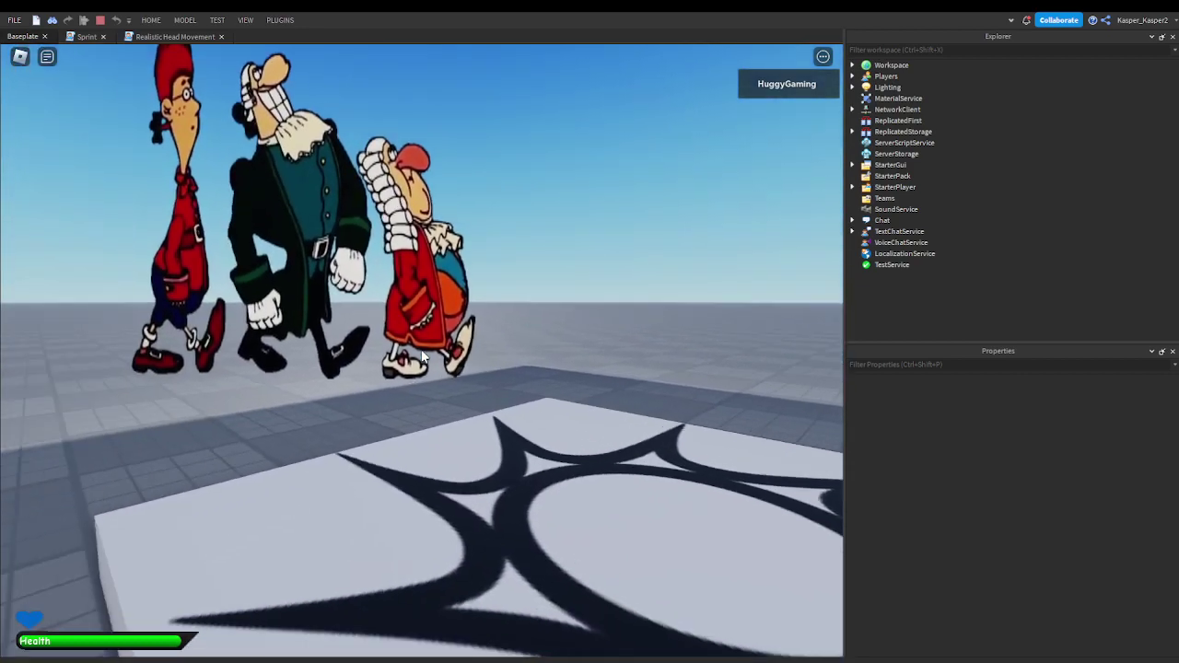
pyautogui.press('Escape')
pyautogui.press('l')
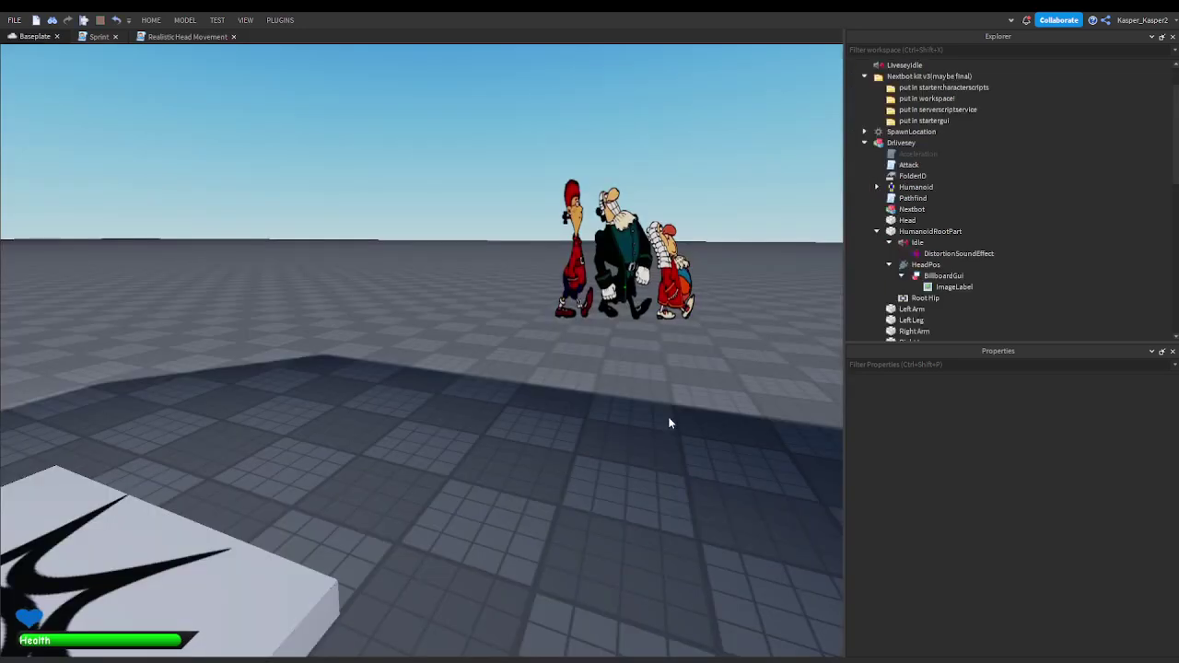
# Step: Inspect the (Workspace) Safezone part, reopen the Toolbox and bring the Drlivesey nextbot into close view
pyautogui.press('w')
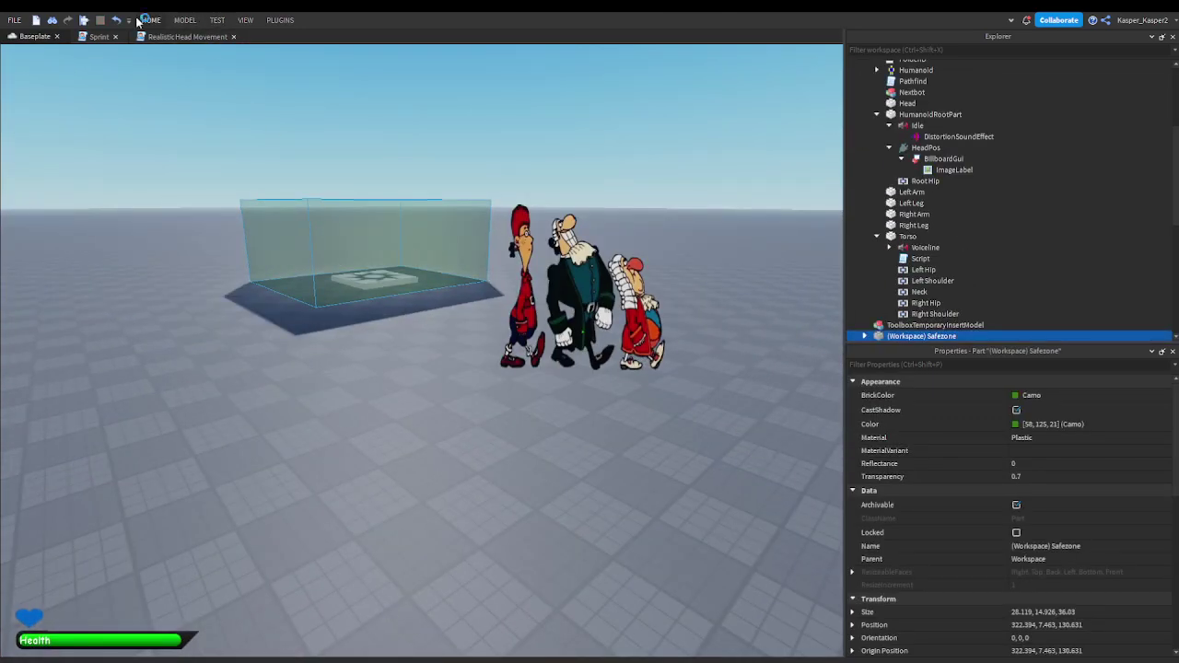
pyautogui.click(315, 53)
pyautogui.moveTo(496, 242); pyautogui.dragTo(462, 217, button='right')
pyautogui.click(462, 217)
pyautogui.scroll(5, 463, 220)
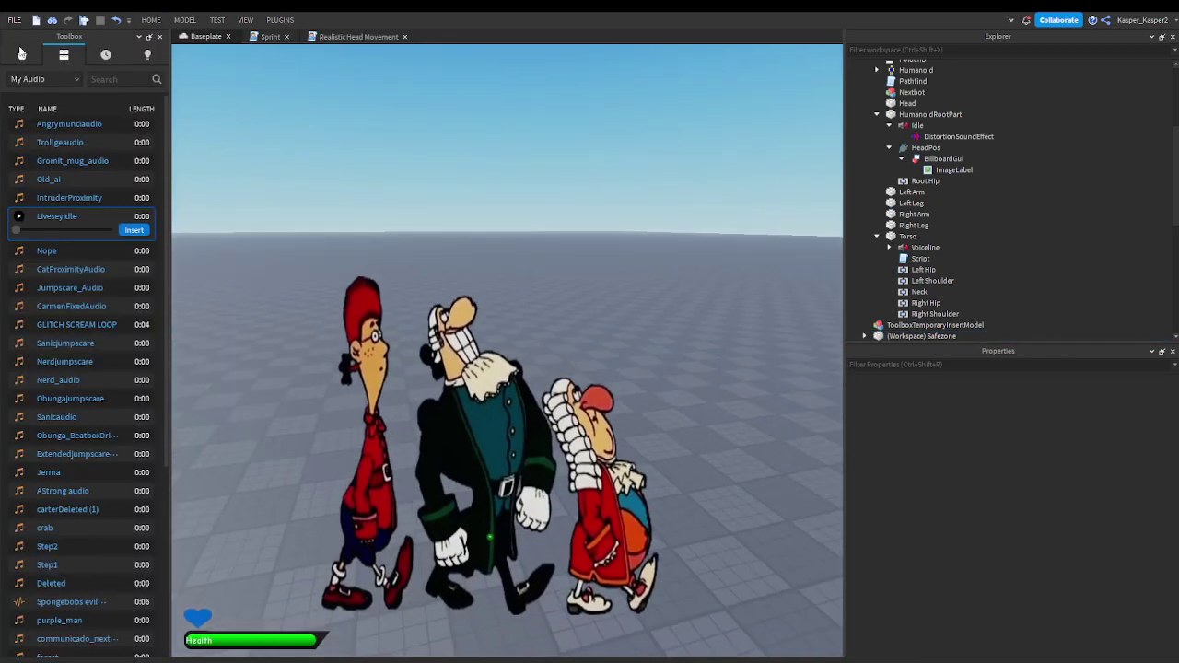
# Step: Switch the Toolbox from My Audio to marketplace models and replace the search text with a query starting with "i"
pyautogui.click(21, 53)
pyautogui.click(88, 81)
pyautogui.write('ok')
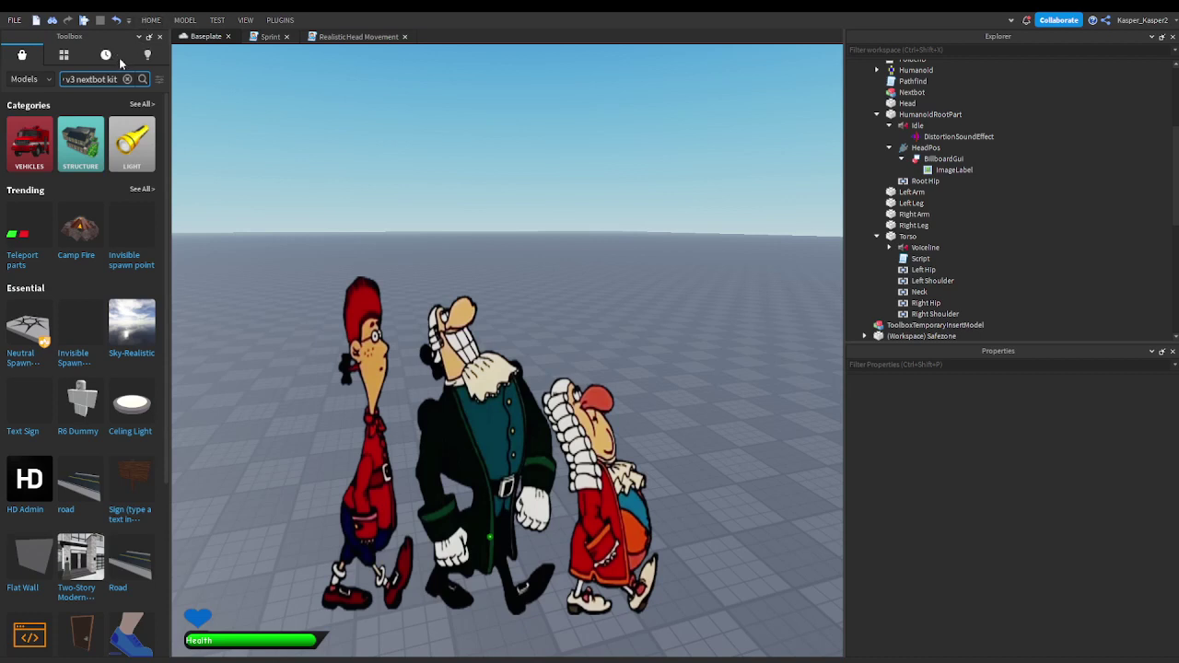
pyautogui.write('ho')
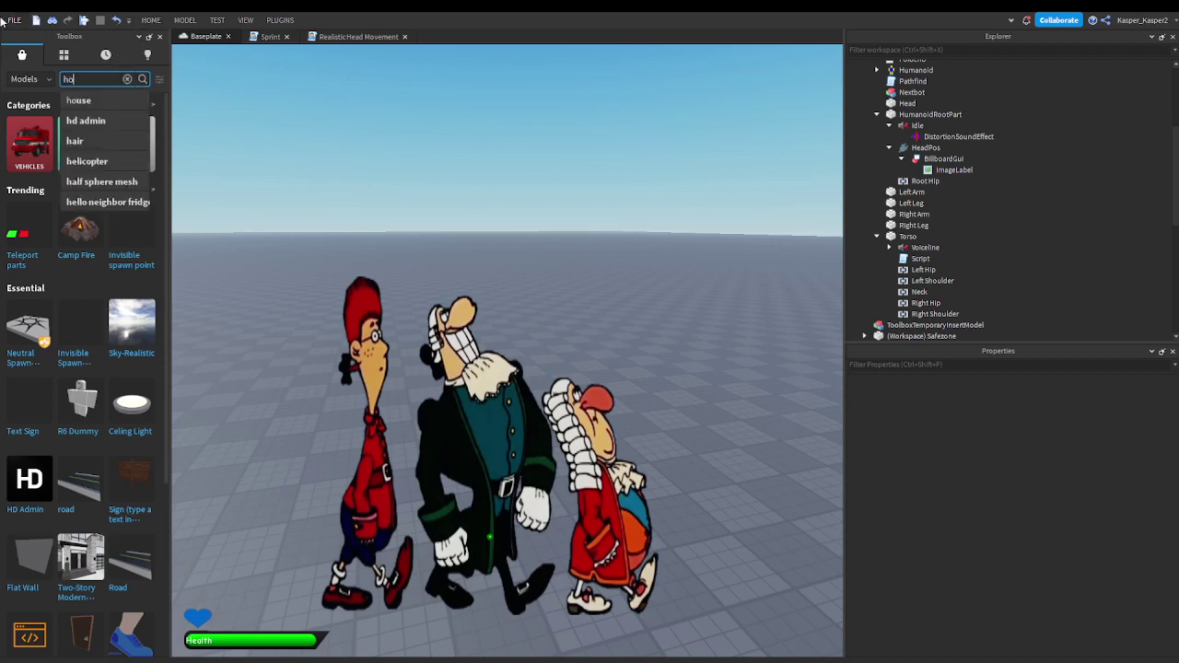
pyautogui.press('BackSpace')
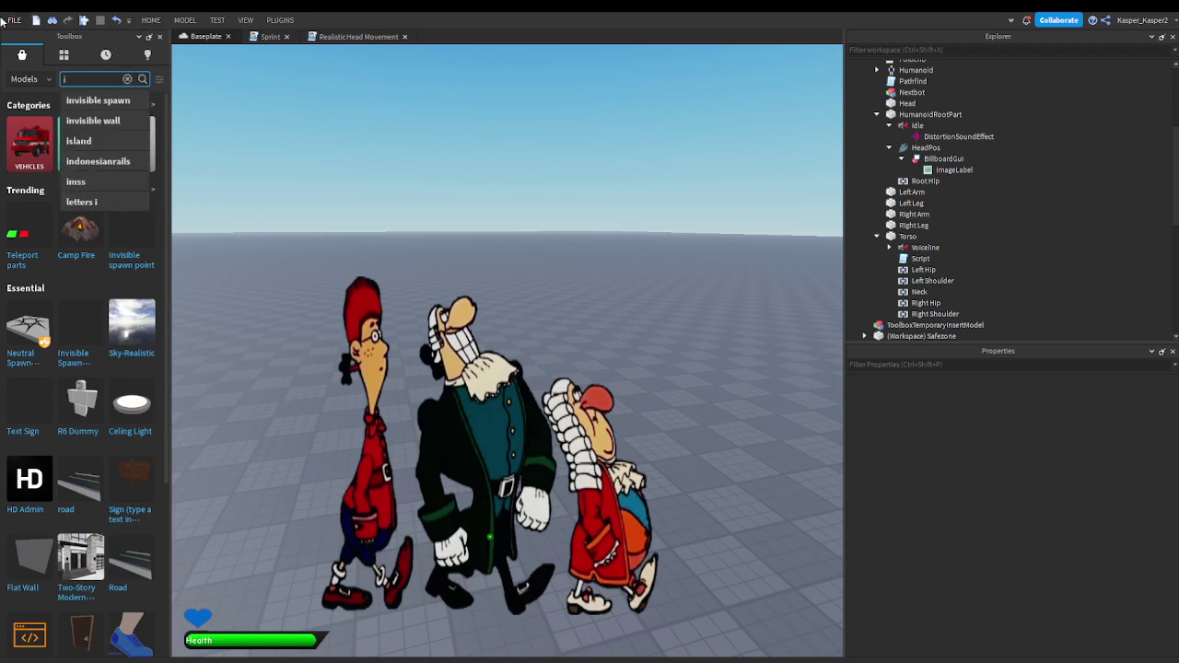